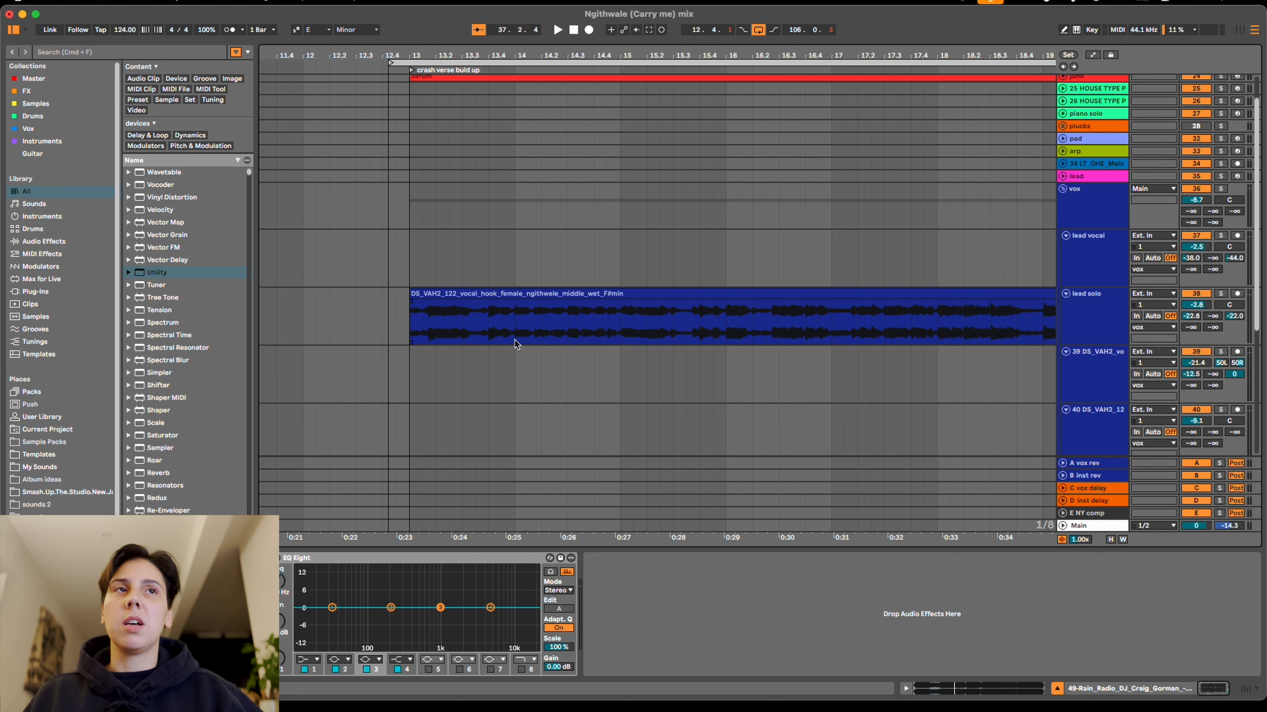
Solo the lead solo vocal track and play its hook clip from bar 13.
left_click(602, 293)
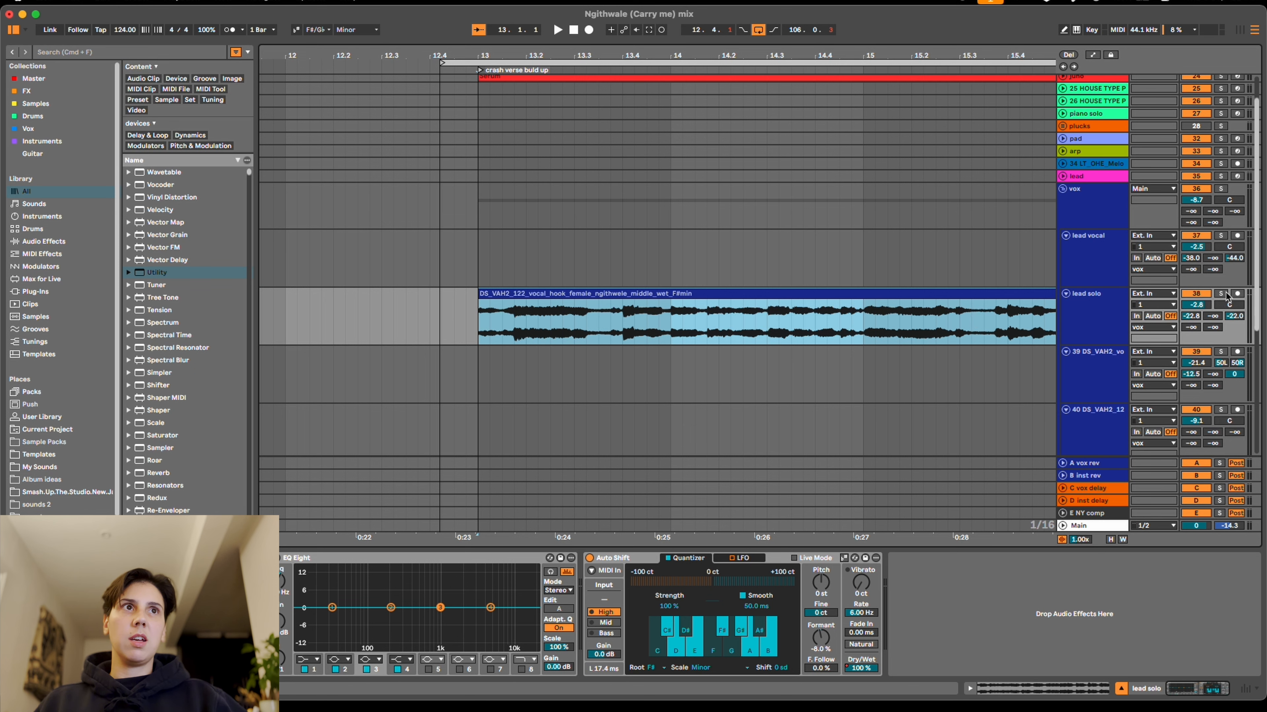
left_click(1222, 294)
key("space")
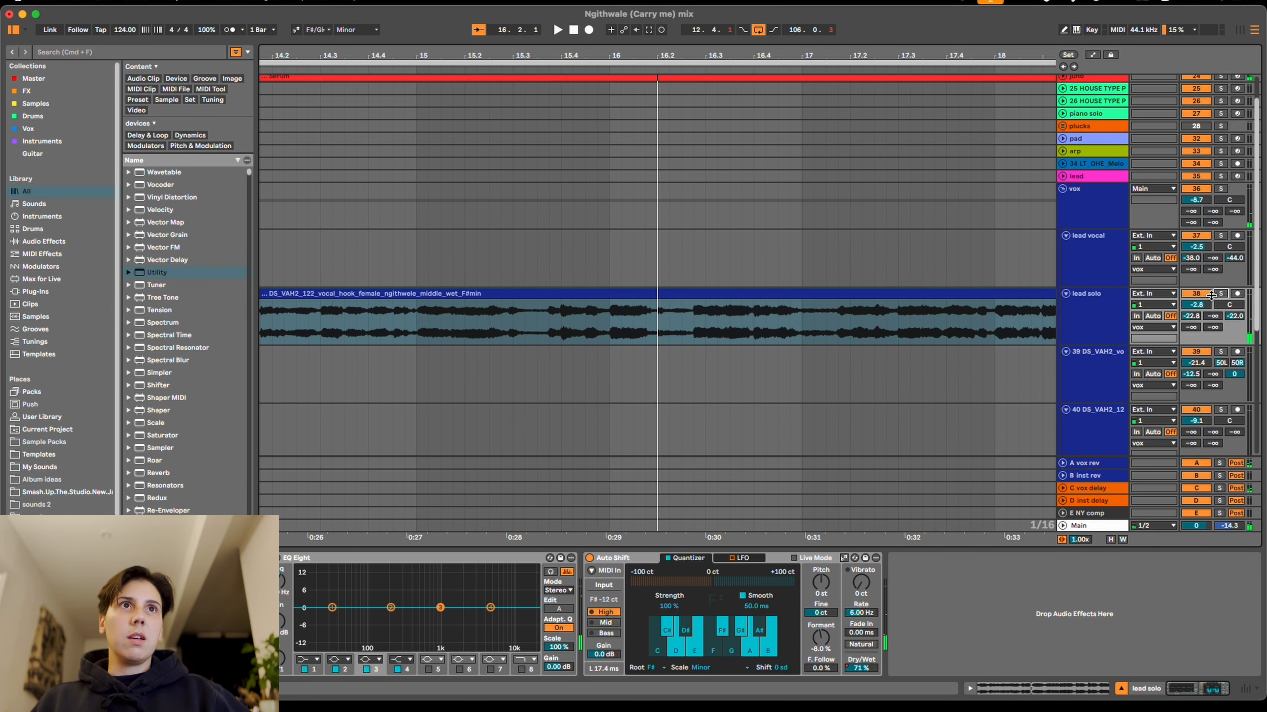
scroll(972, 322, "up", 1)
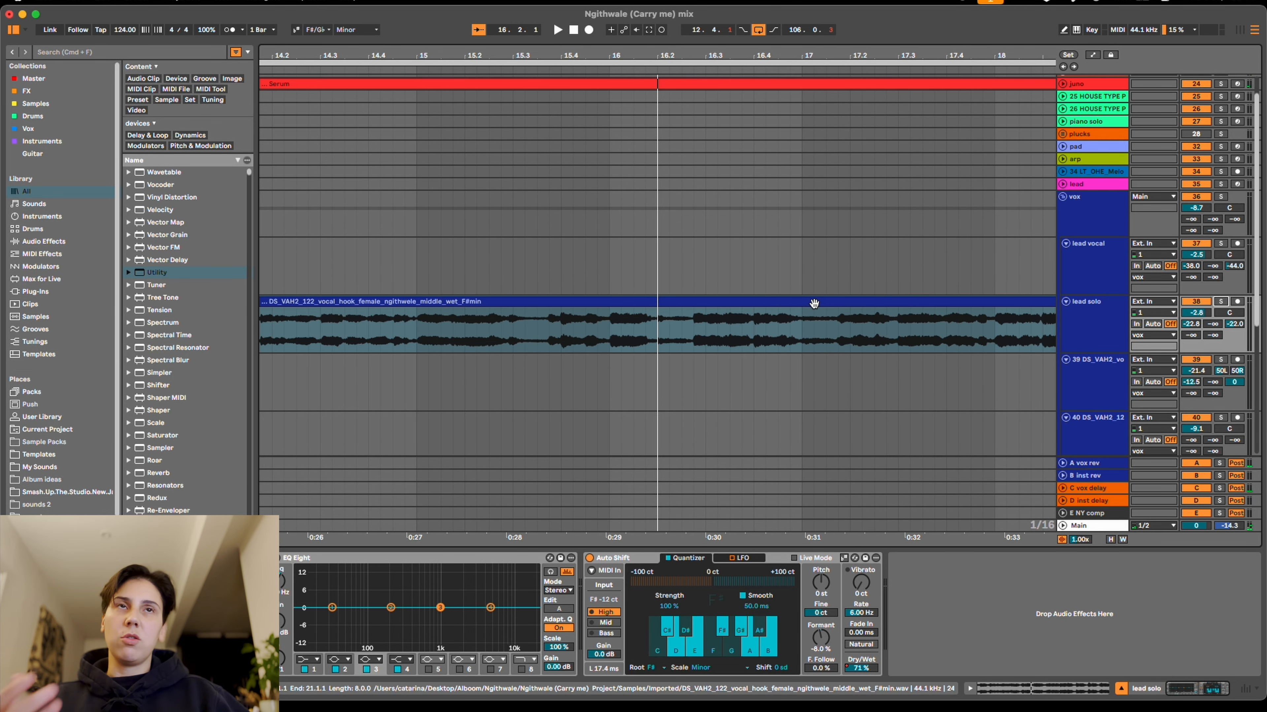
left_click_drag(704, 54, 828, 54)
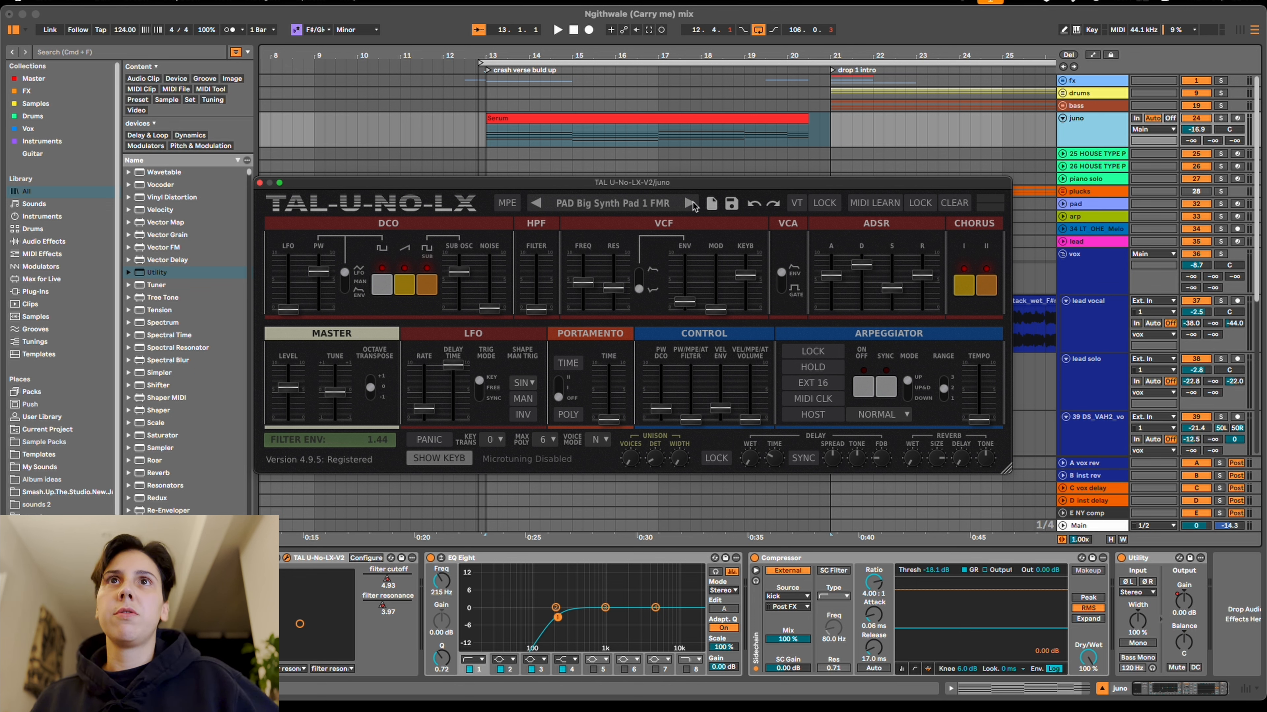
Load the PAD Big Synth Pad 1 FMR preset from the FMR Presets Bank's Pad category on the juno synth and close the plug-in window.
left_click(642, 208)
mouse_move(651, 417)
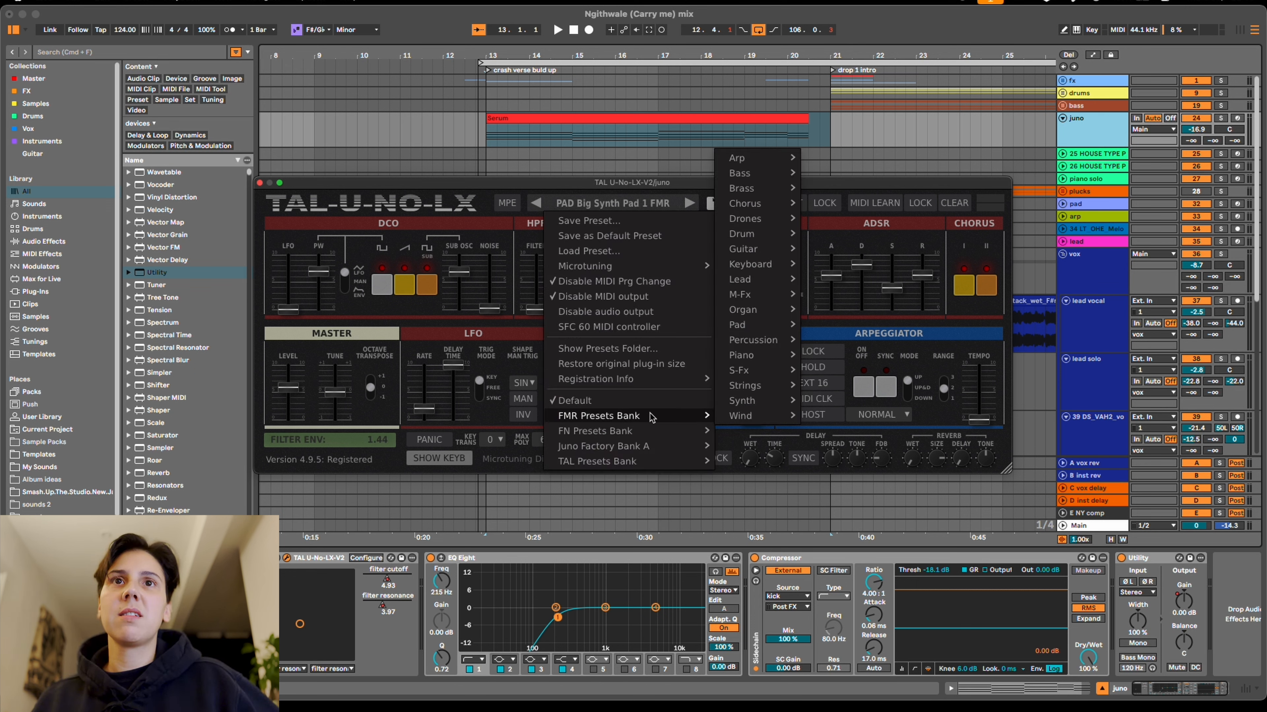
mouse_move(738, 325)
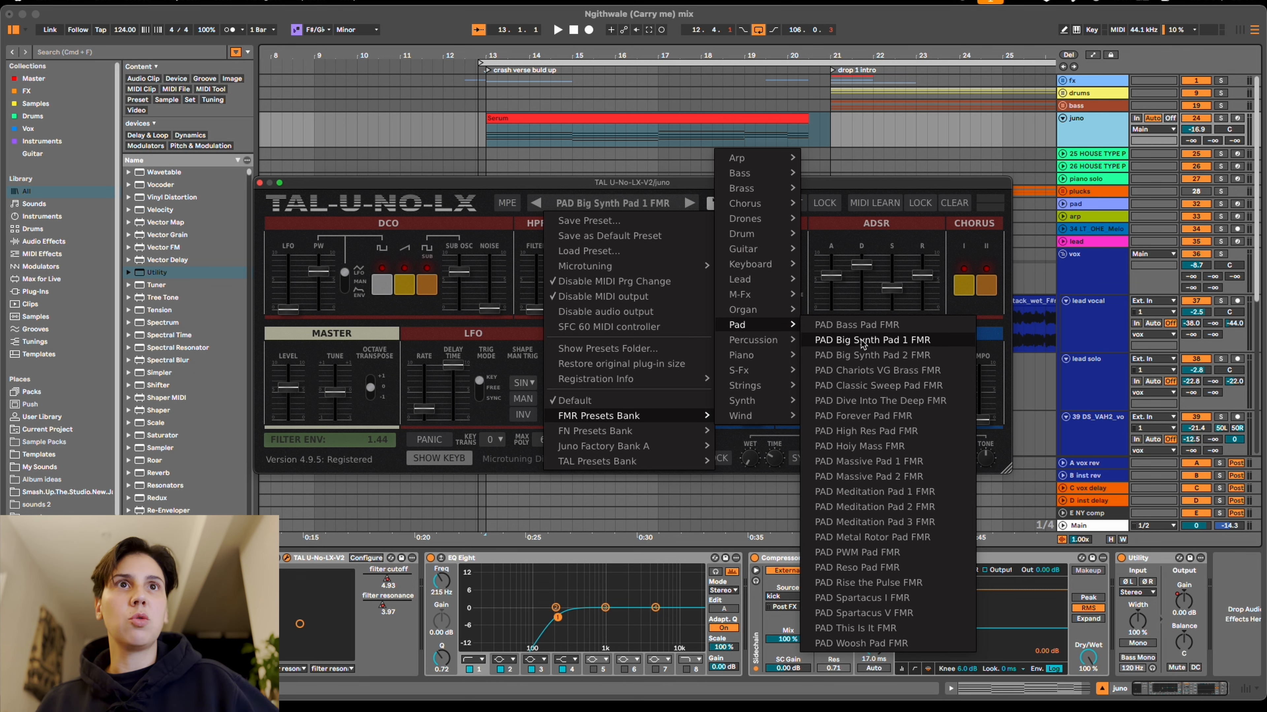
left_click(861, 340)
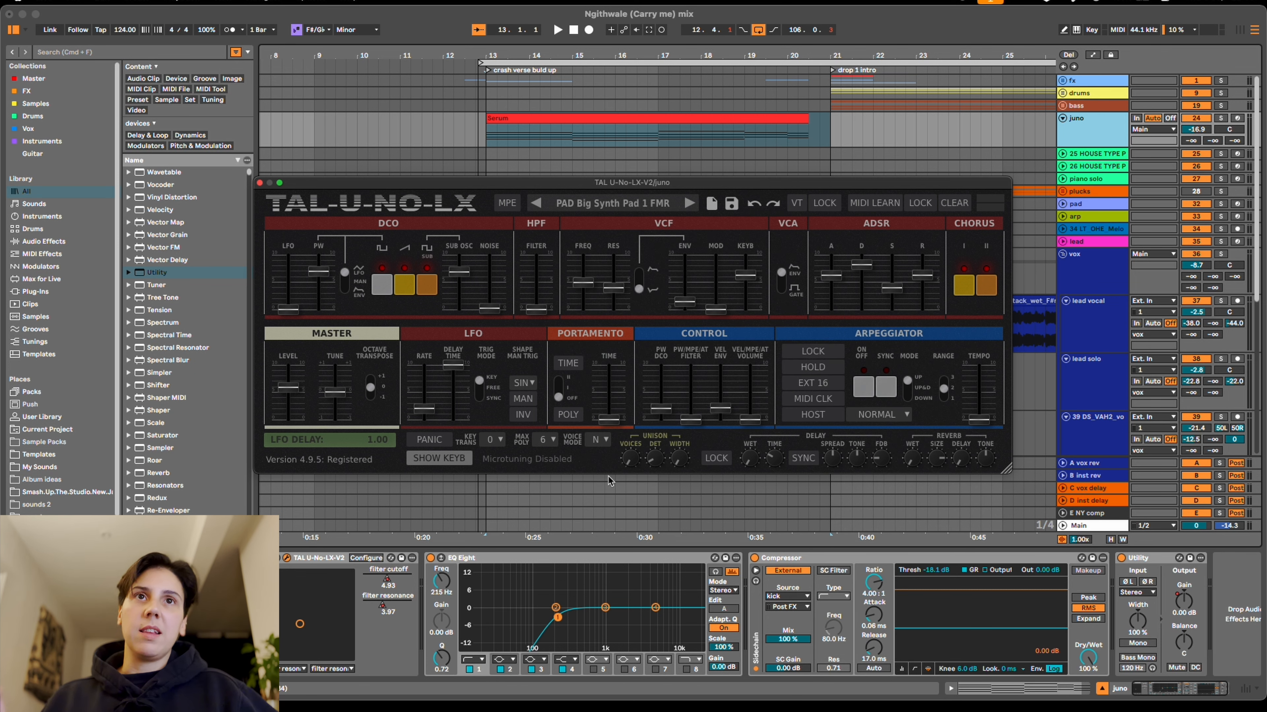
left_click(260, 183)
Show the automation lanes and audition the soloed juno track's filter cutoff rise from the crash verse build-up.
key("a")
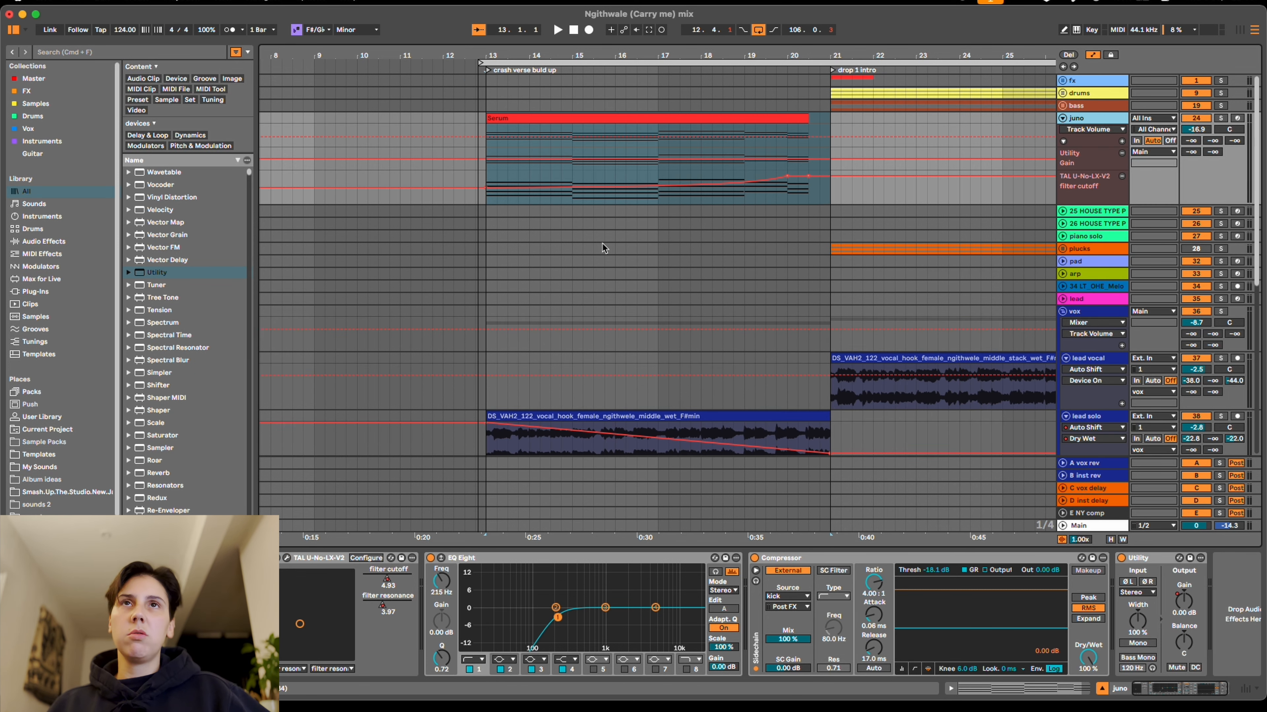
left_click_drag(779, 51, 810, 67)
left_click(668, 195)
key("space")
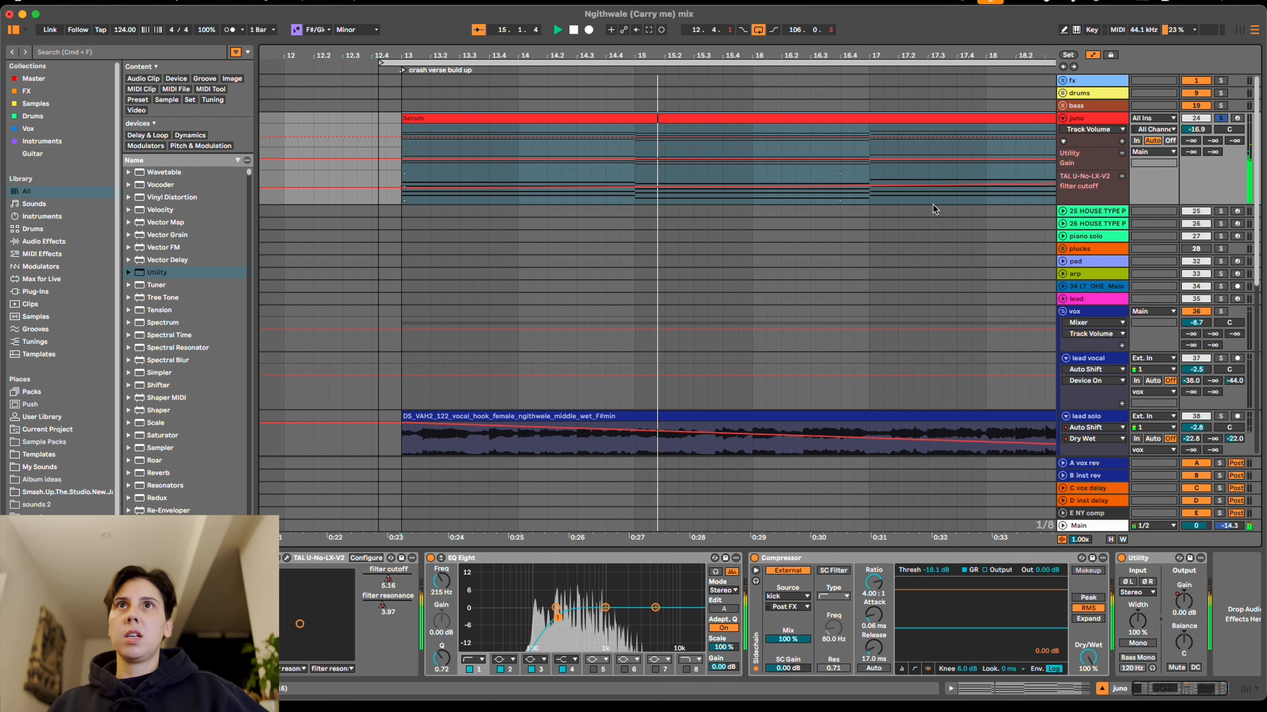
left_click(996, 209)
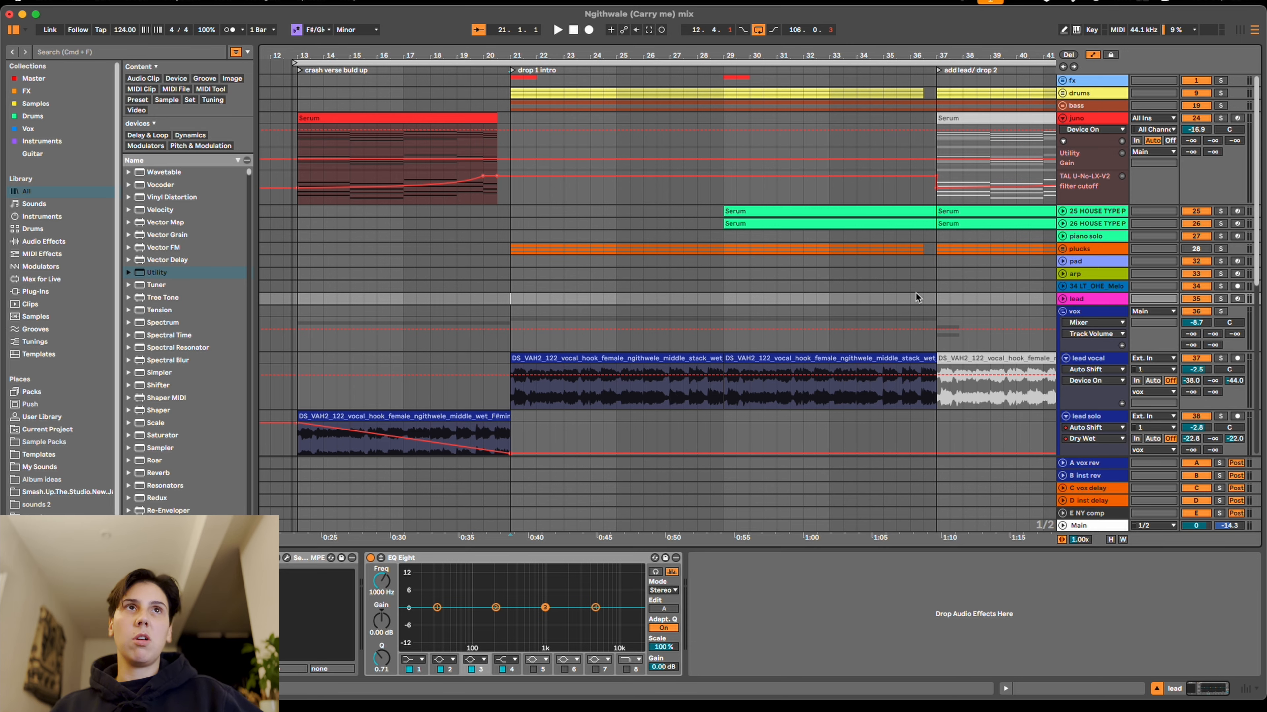
Unfold the drums group and examine the sample loaded in the second kick track's Drum Rack.
left_click(1063, 93)
left_click_drag(865, 52, 865, 79)
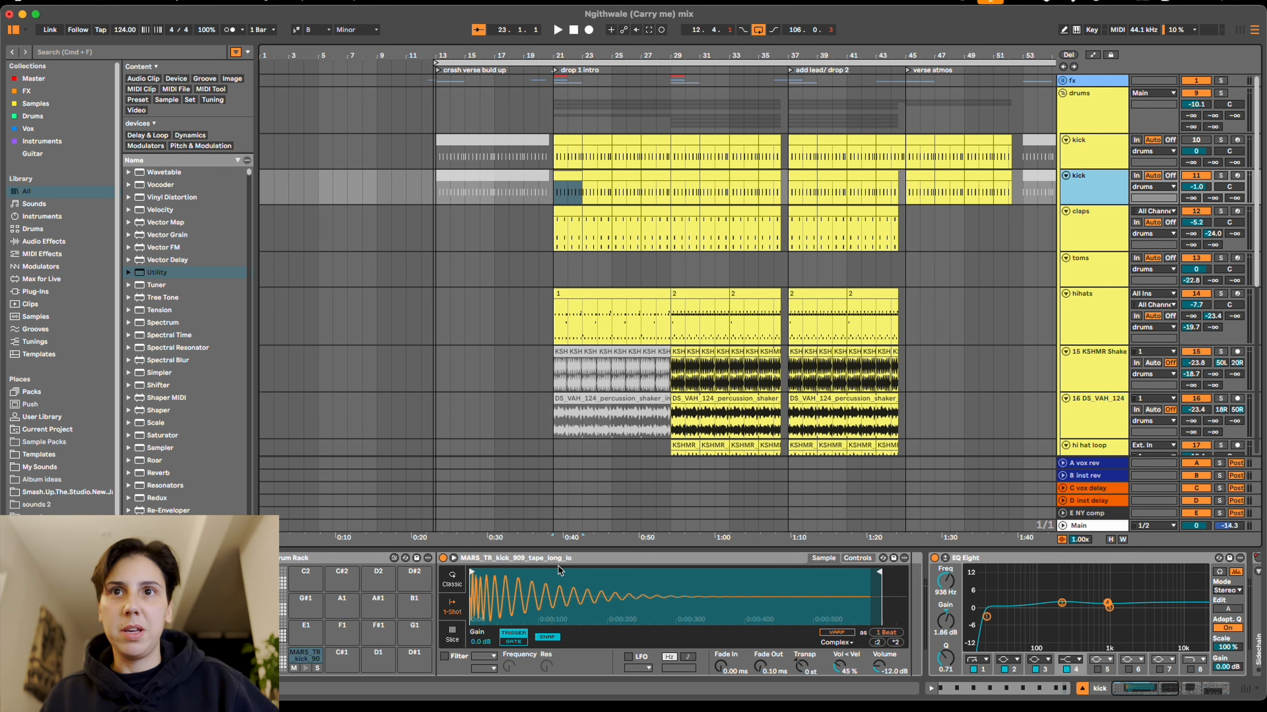
left_click(584, 562)
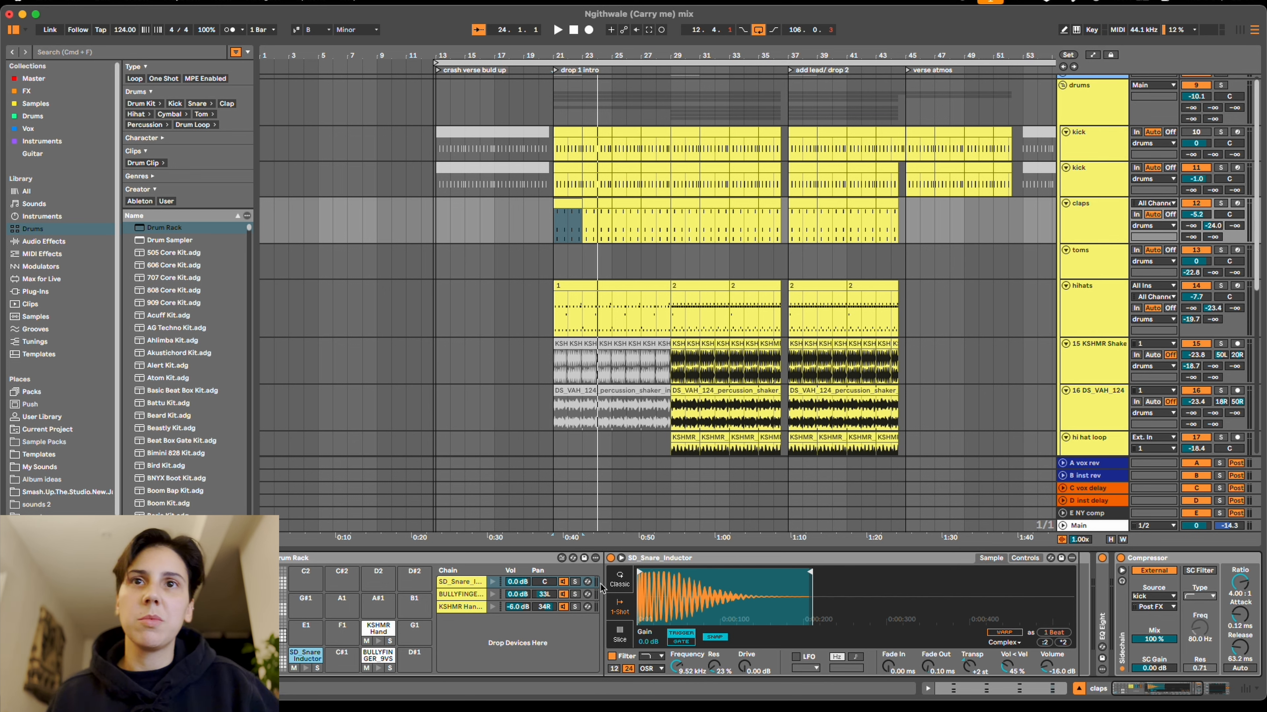
Inspect the layered samples in the claps Drum Rack, and audition the claps track in solo.
left_click(449, 594)
left_click(447, 582)
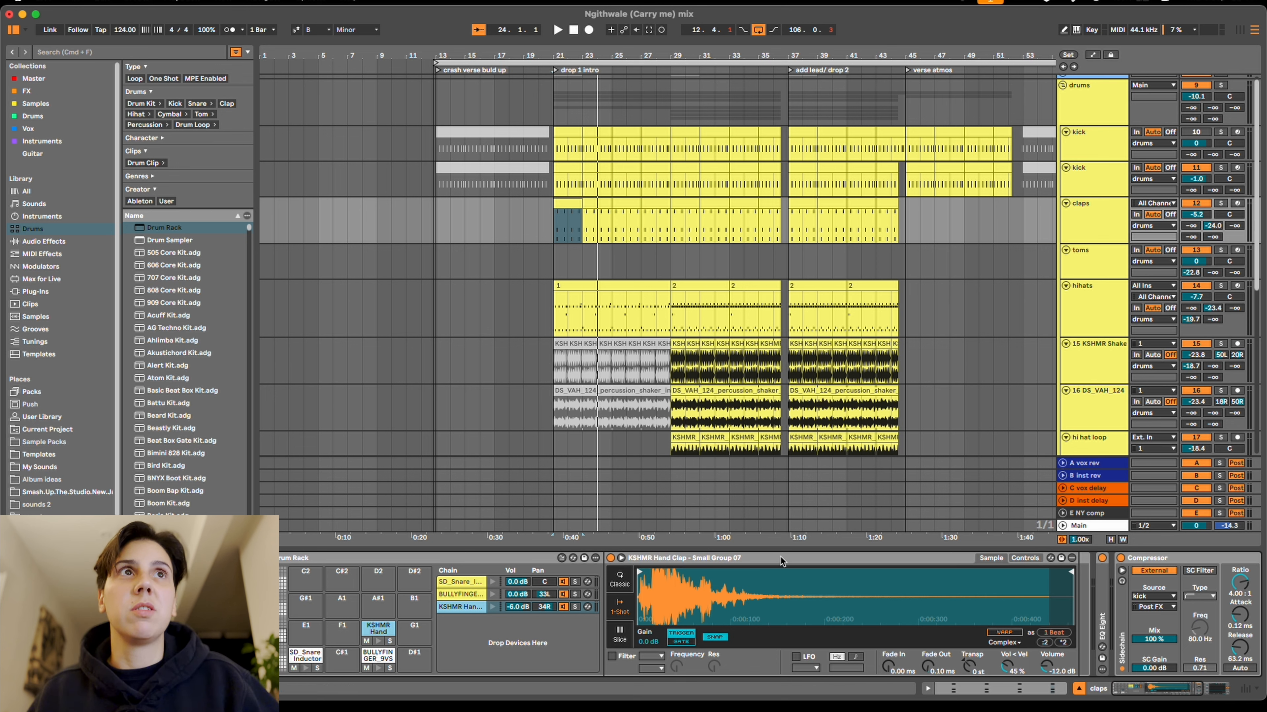
left_click(1220, 203)
key("space")
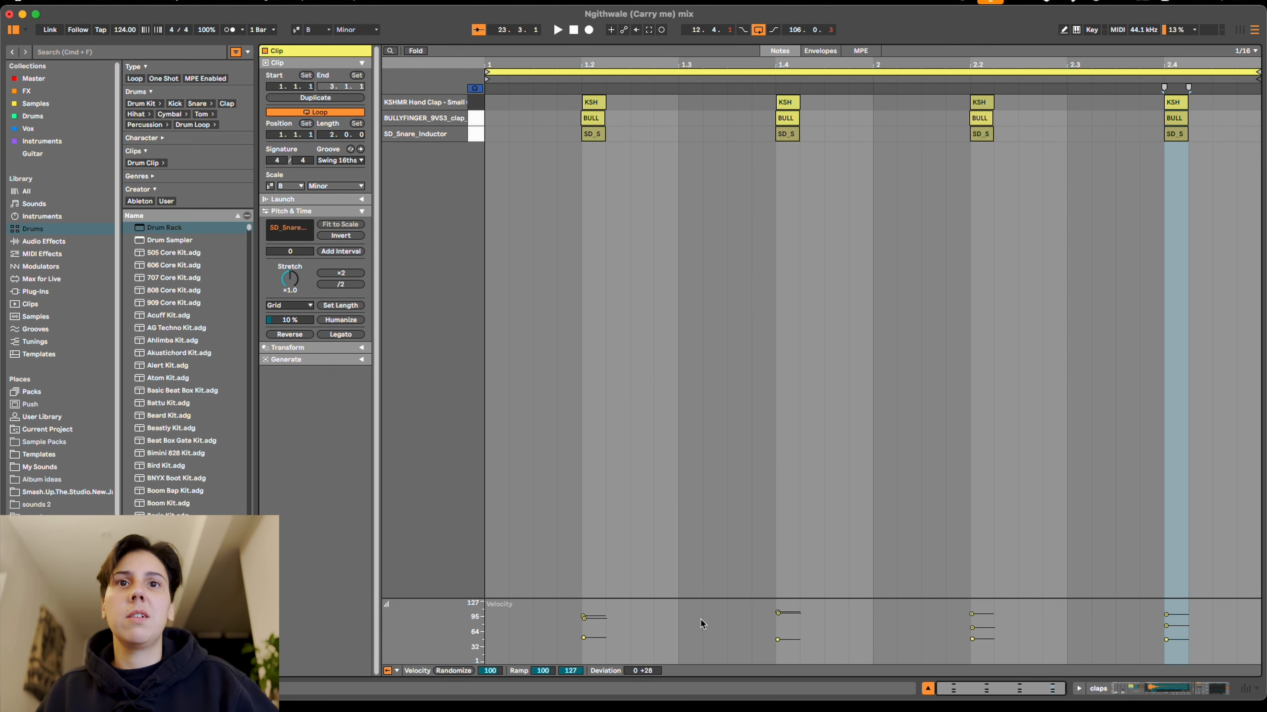
Enlarge the velocity editor of the claps clip, examine the velocities of its three layers, and return to the device view.
left_click_drag(707, 599, 737, 395)
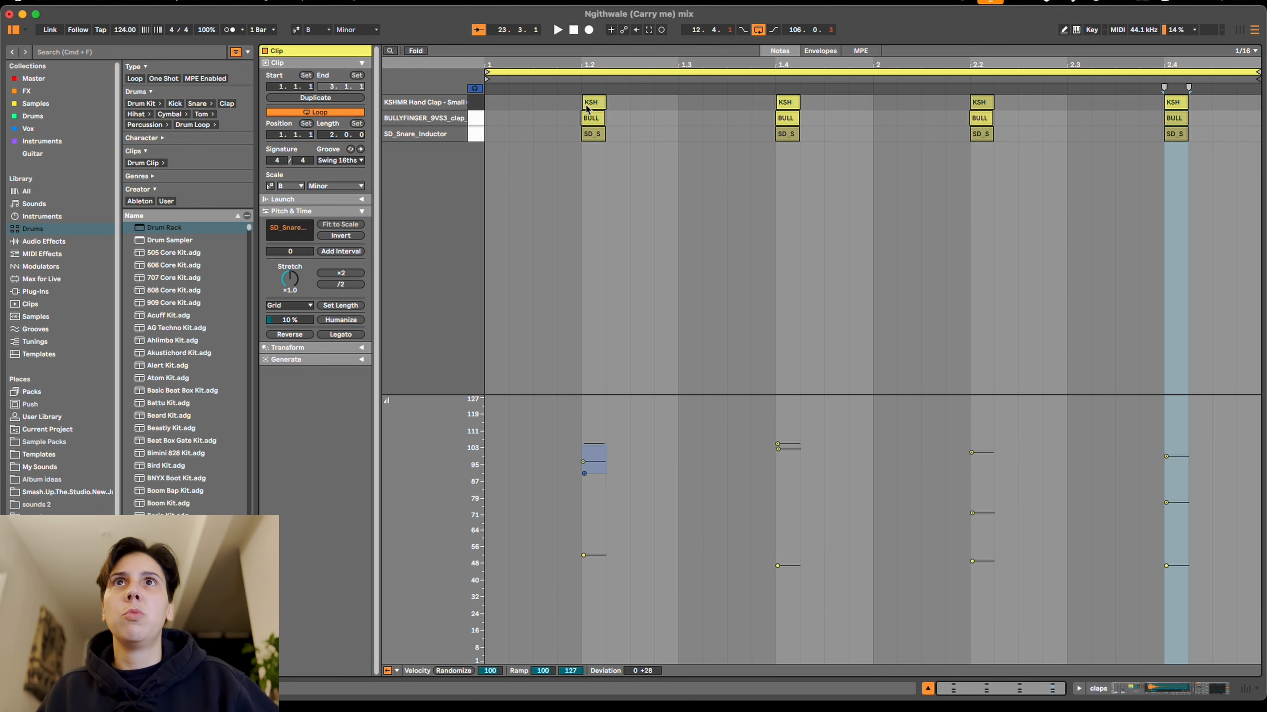
mouse_move(577, 65)
left_mouse_down()
mouse_move(577, 187)
mouse_move(576, 68)
left_mouse_up()
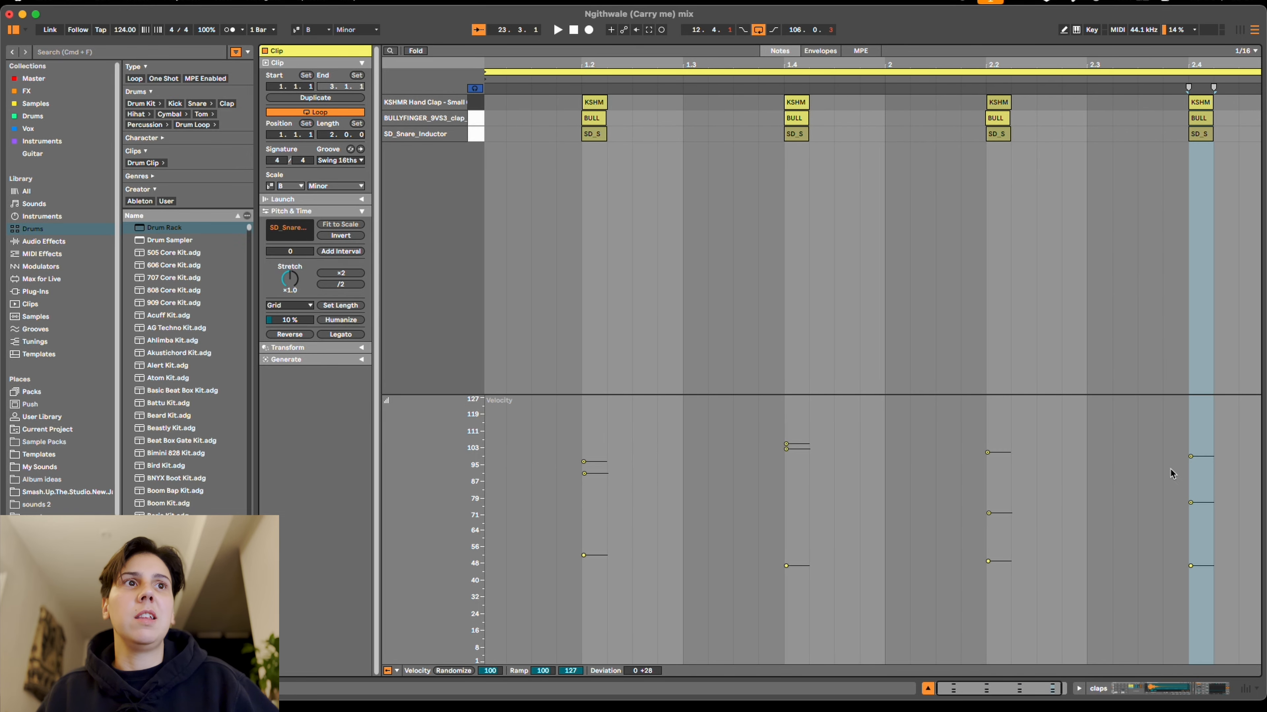
key("shift+Tab")
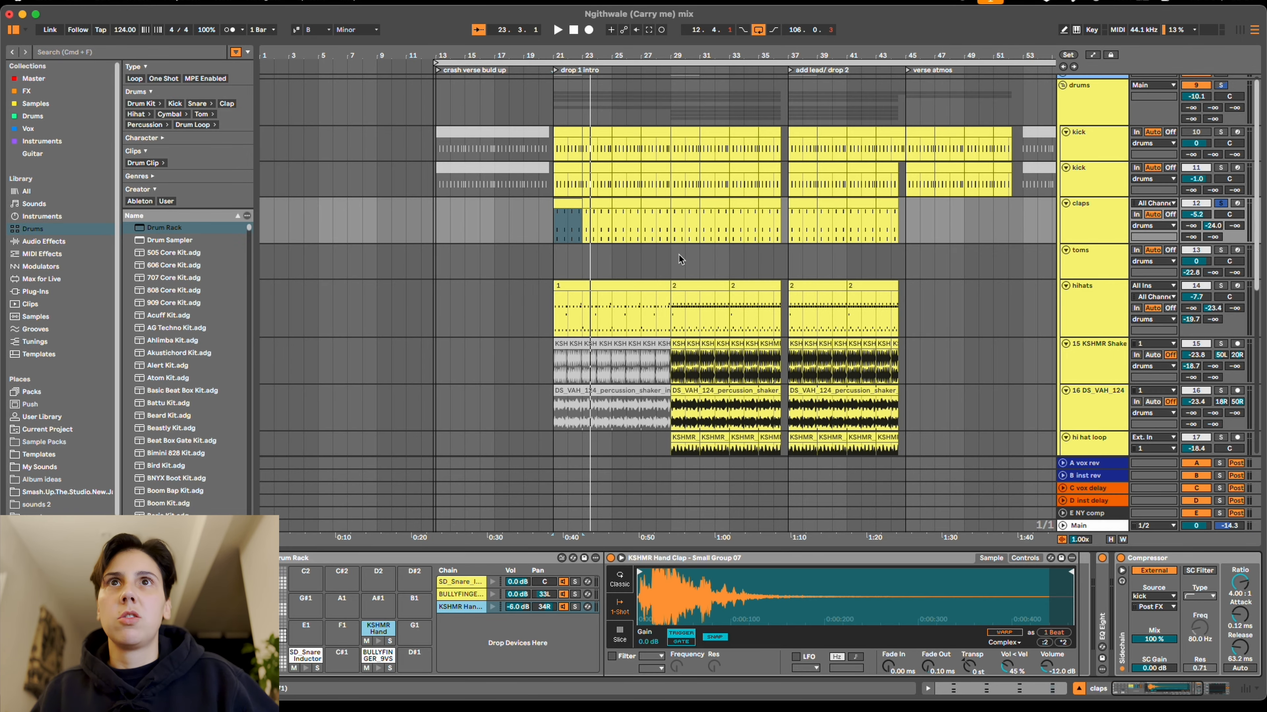
Solo the hihats track, play it from the drop 1 intro, and examine the note pattern of its first clip.
left_click(1067, 230)
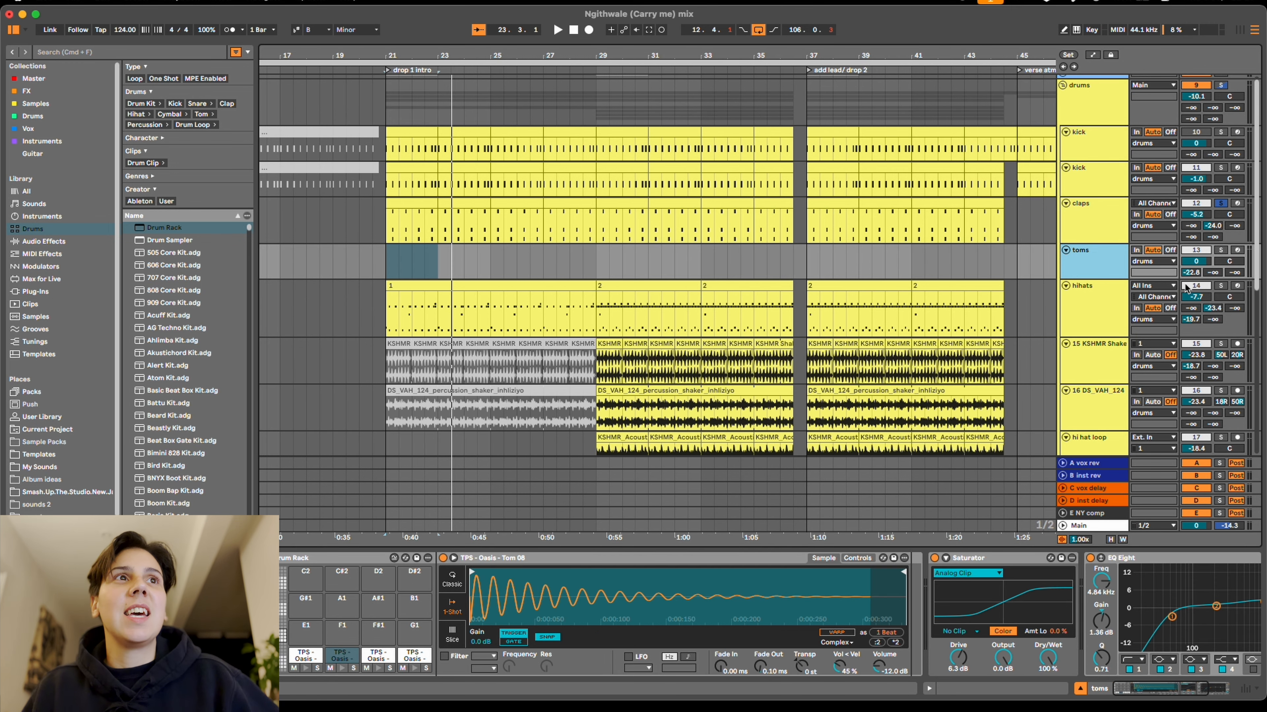
left_click(1221, 286)
left_click(468, 290)
key("space")
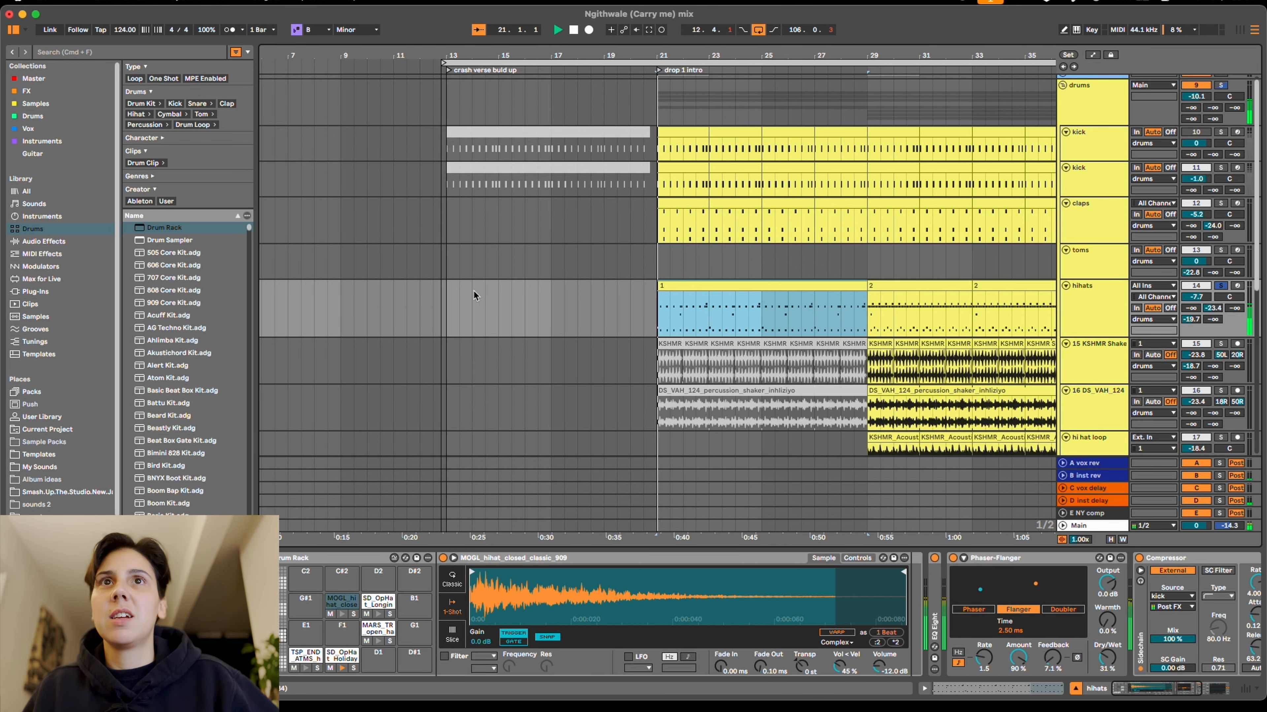
double_click(772, 291)
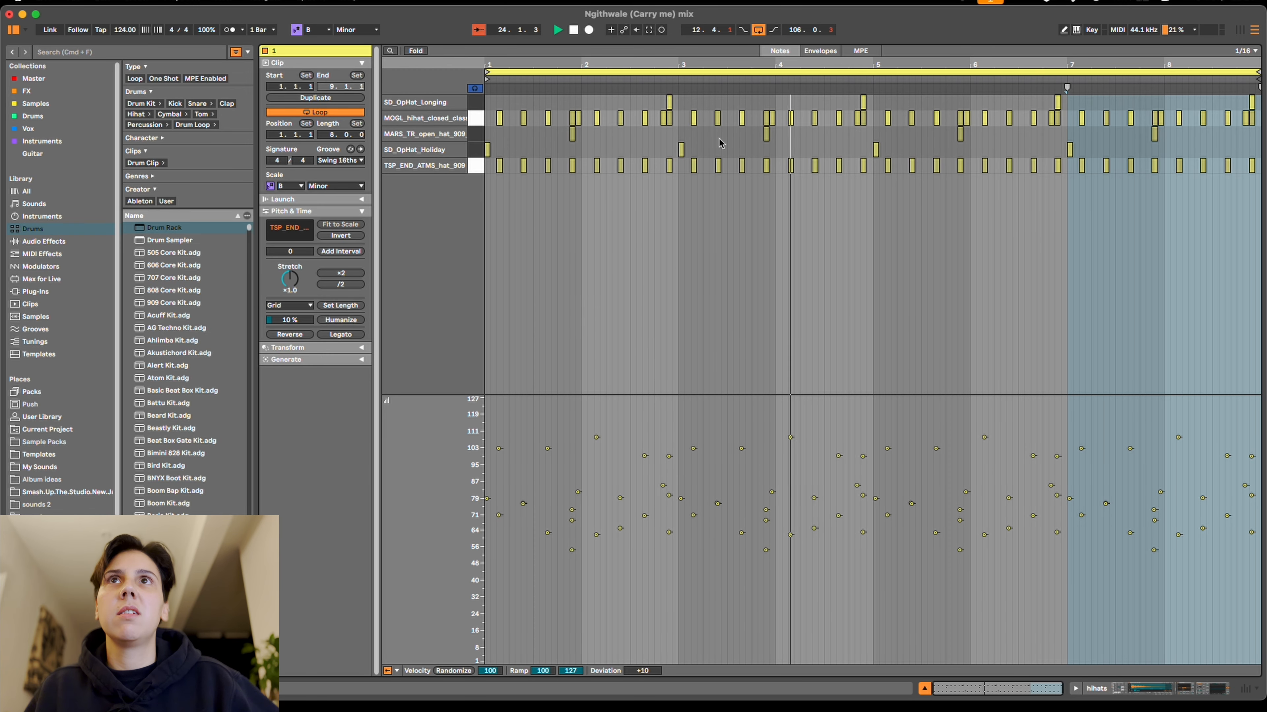
left_click(349, 160)
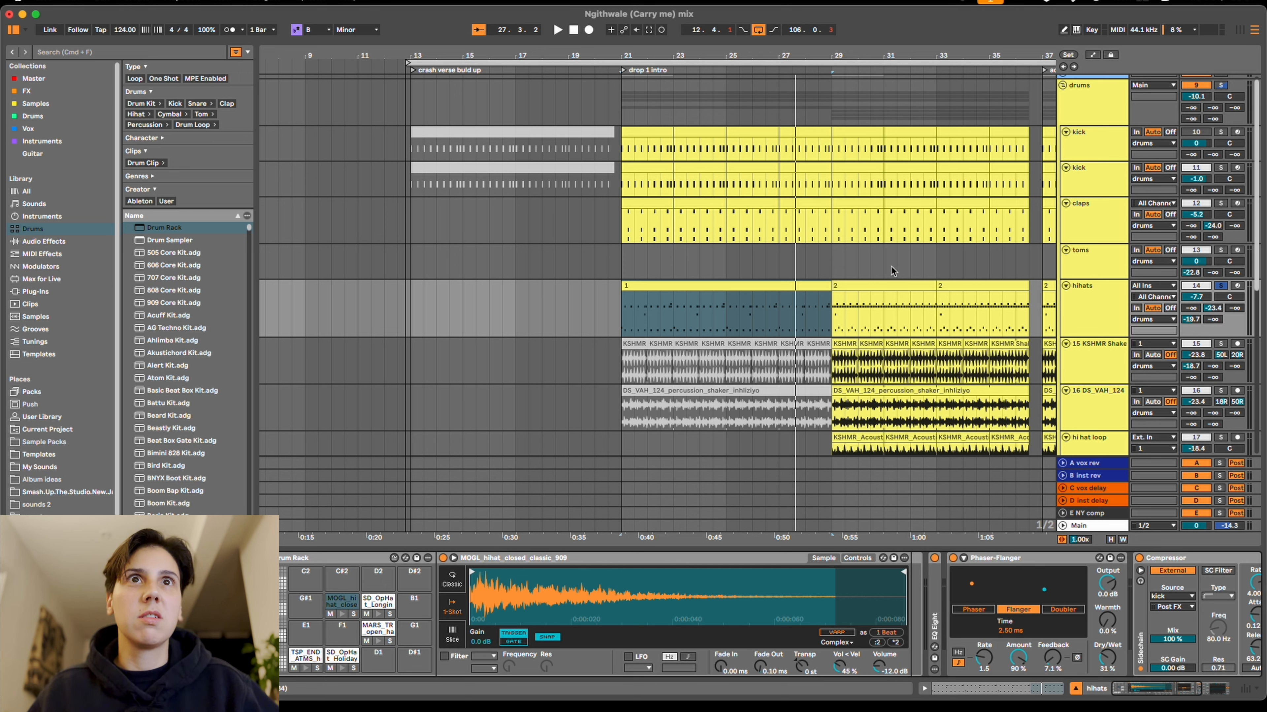
Open the second hihats clip at bar 29, play it while reviewing its notes and velocities, and return to the device view.
double_click(883, 282)
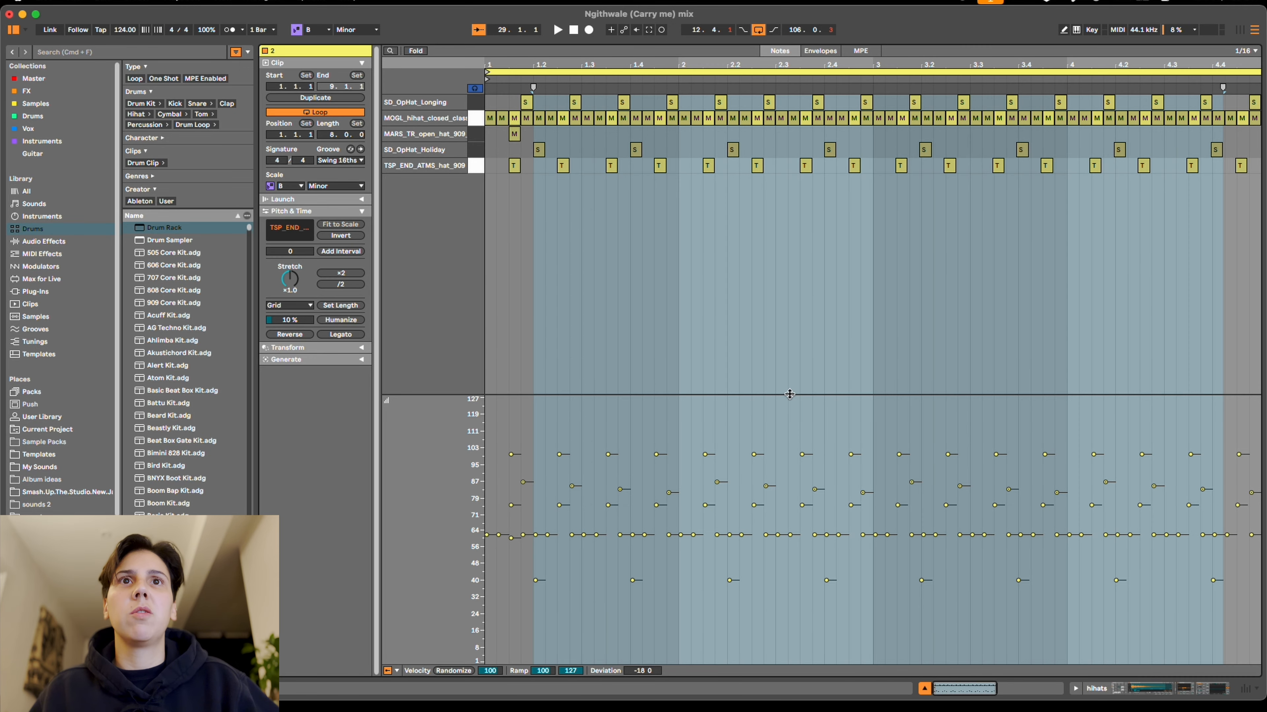
key("space")
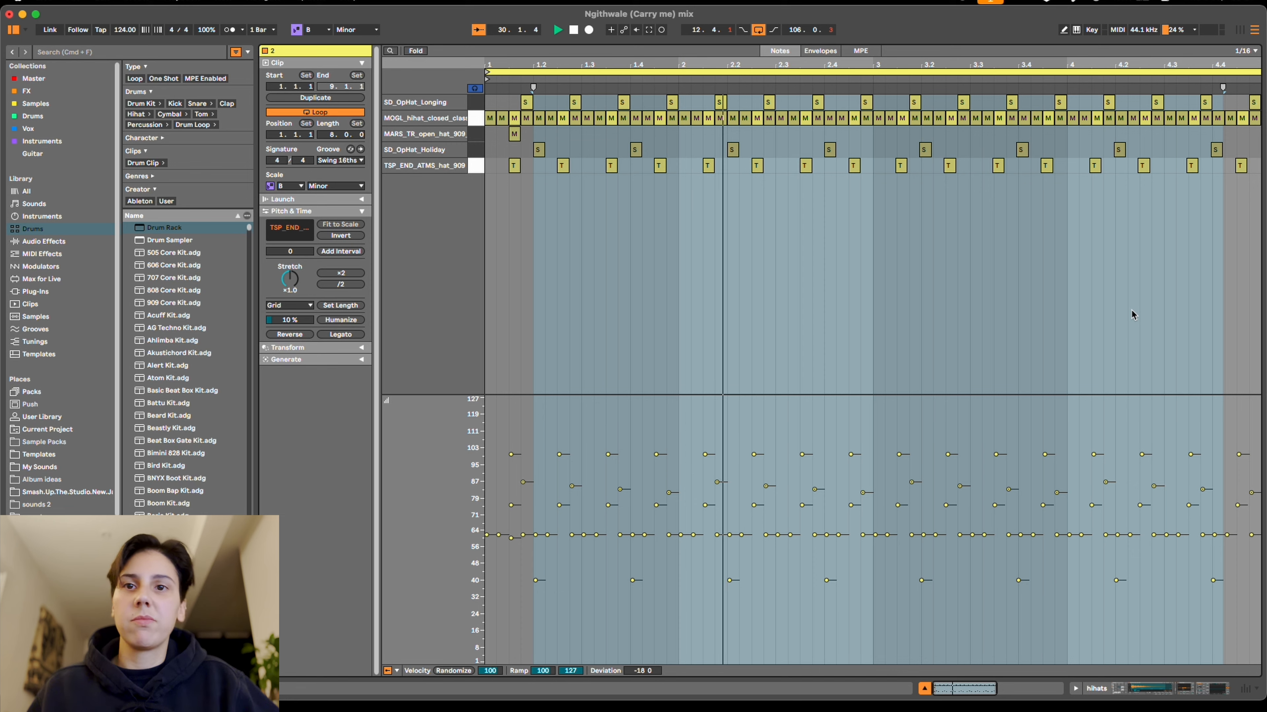
scroll(1132, 315, "right", 1)
key("space")
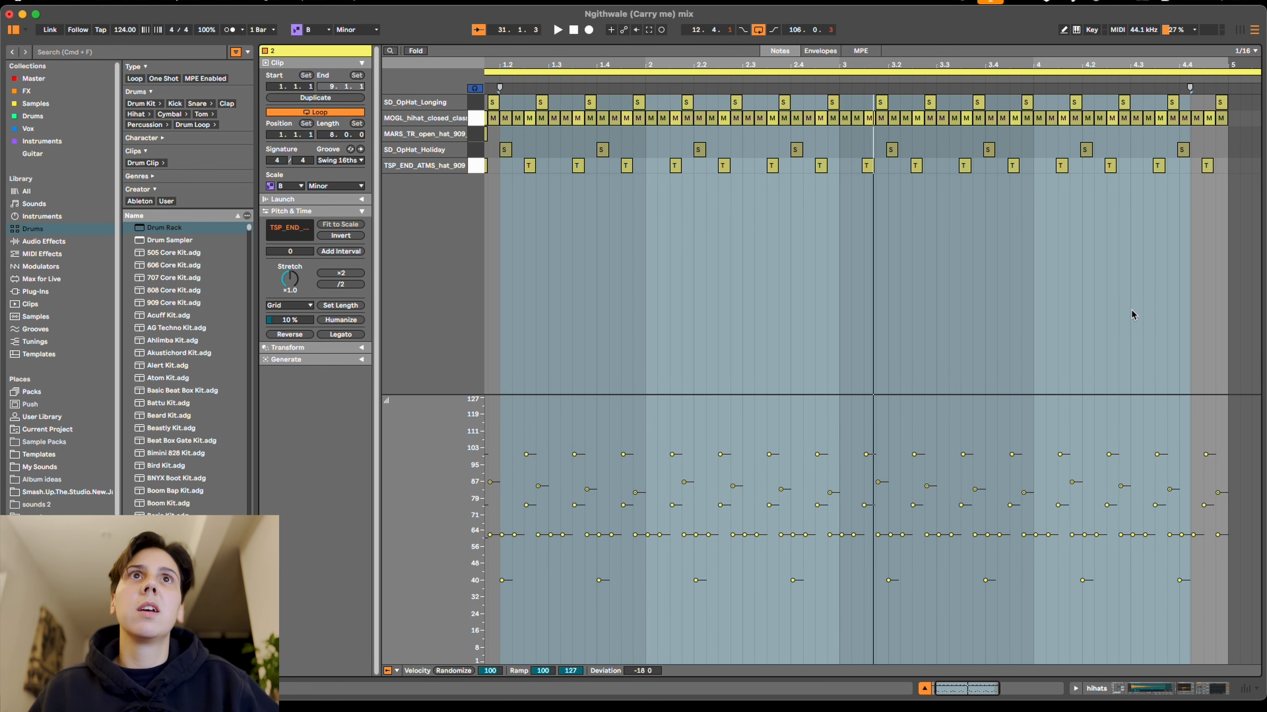
key("shift+Tab")
Audition the KSHMR shaker, DS_VAH_124 percussion shaker and hi hat loop tracks one after another in solo from bar 29.
scroll(658, 323, "down", 5)
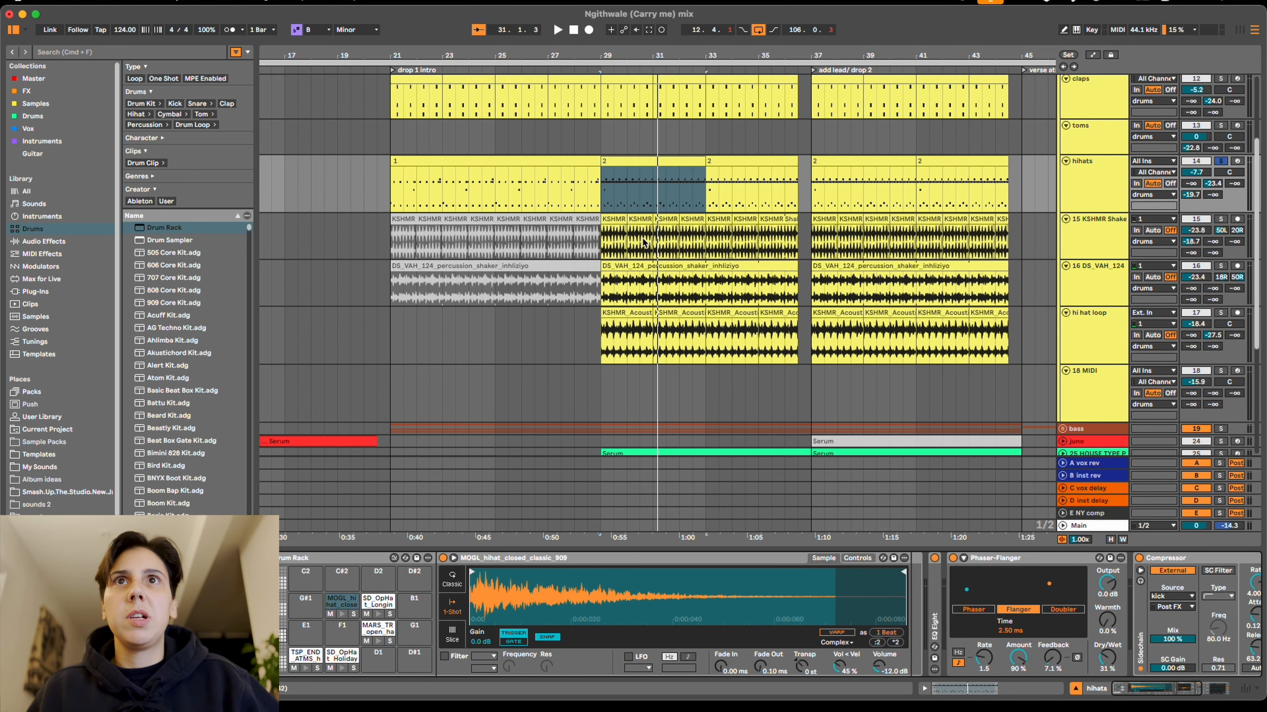
left_click(616, 220)
left_click(1220, 219)
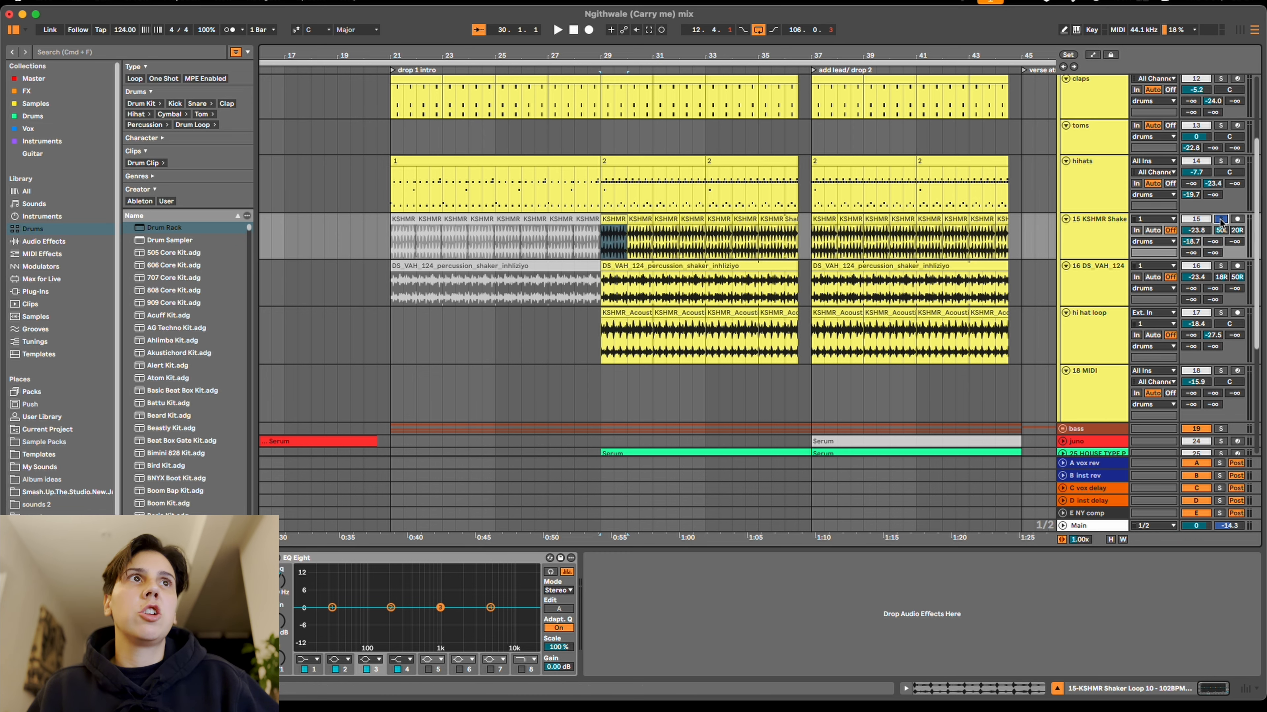
key("space")
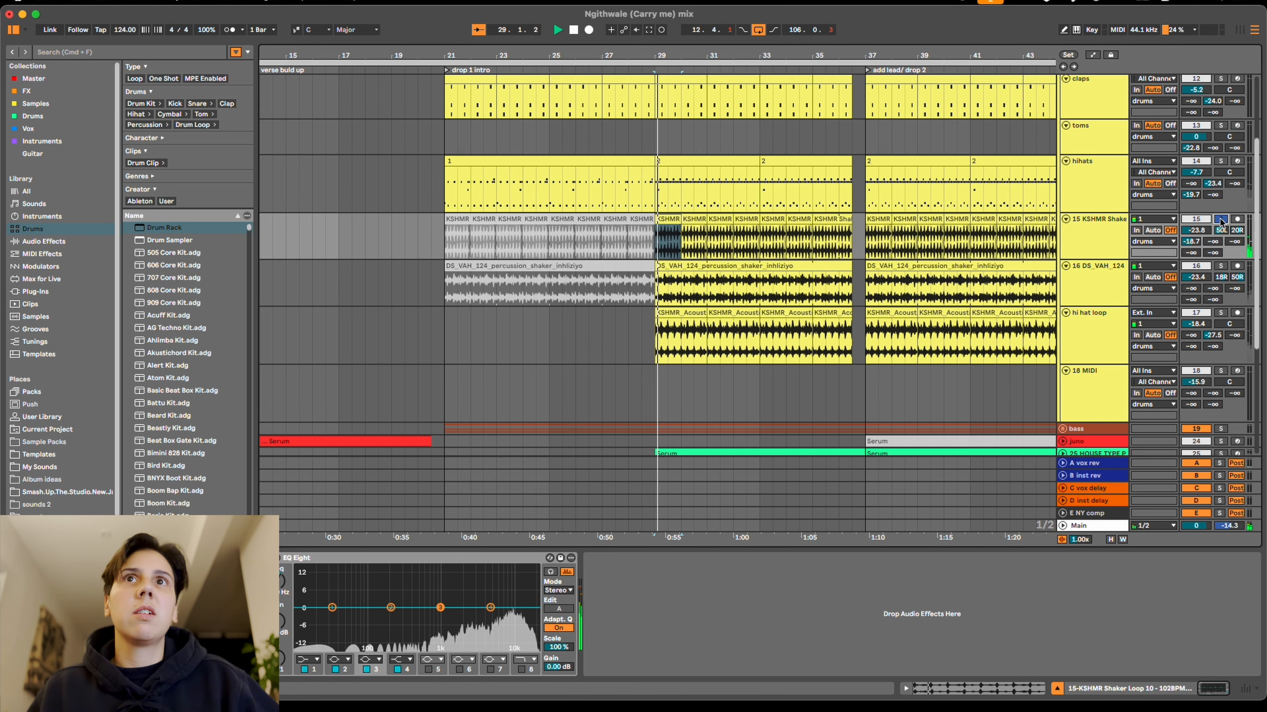
left_click(1220, 265)
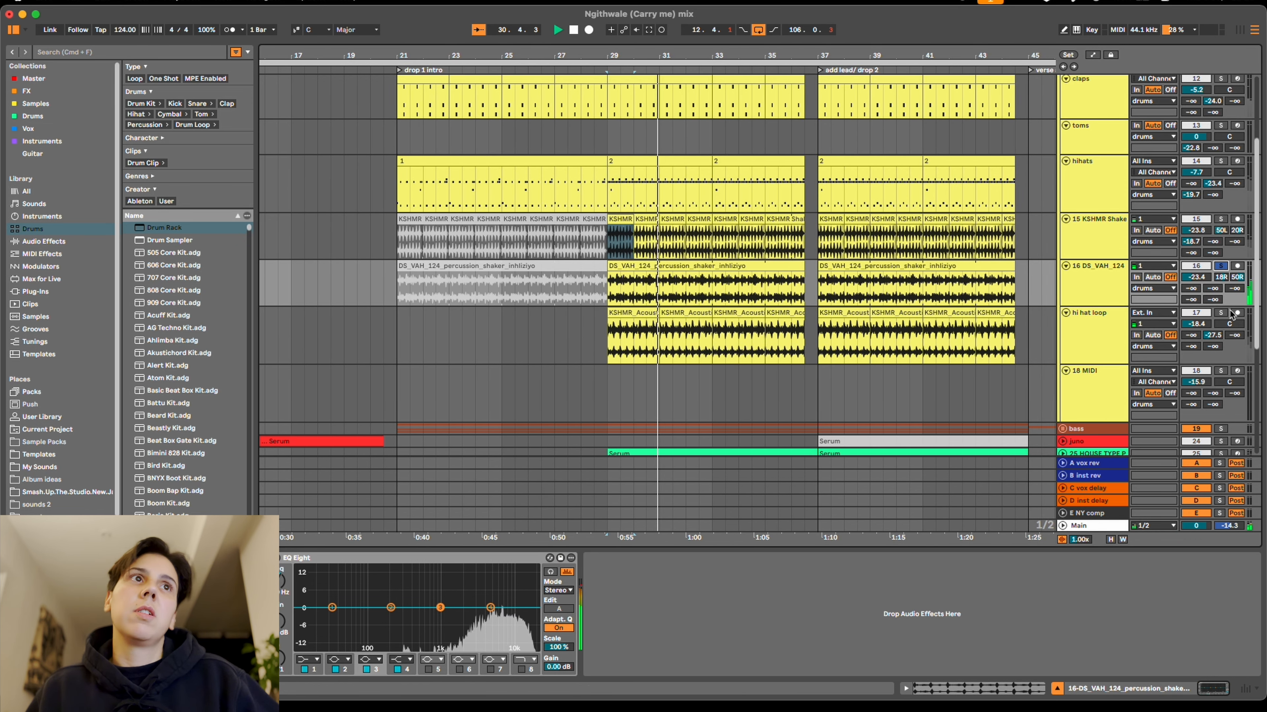
left_click(1220, 313)
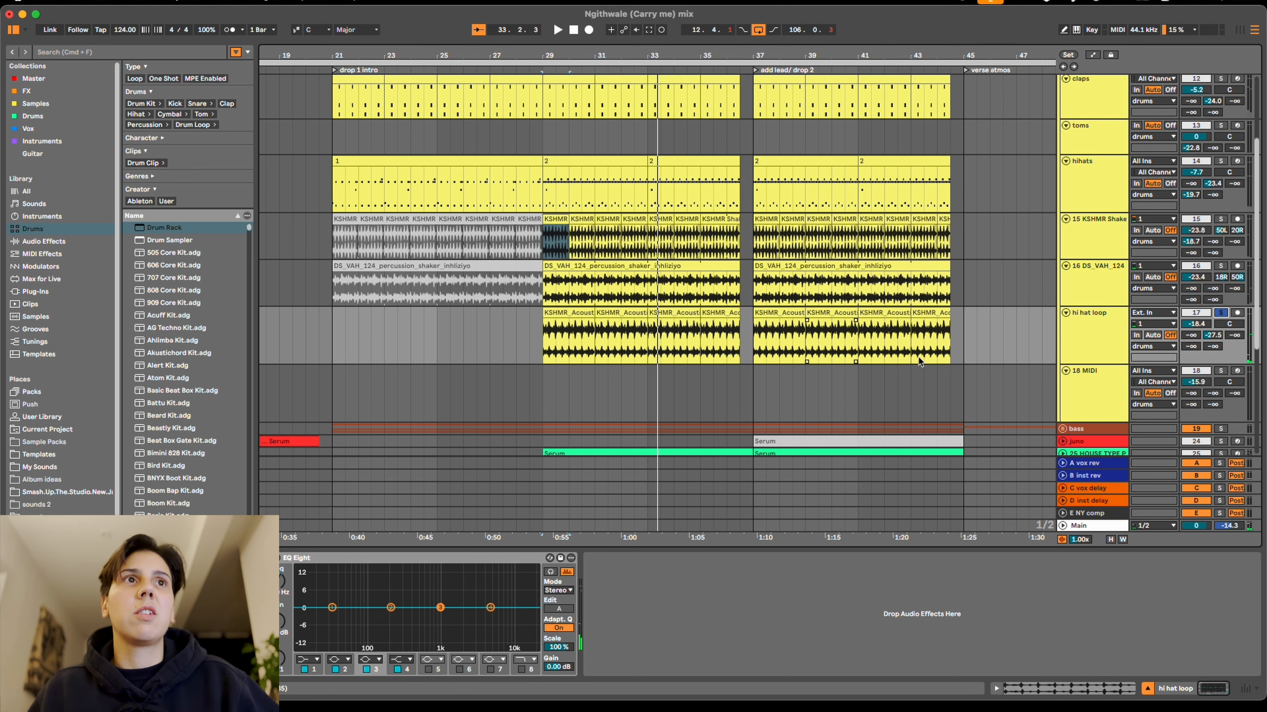
scroll(961, 337, "up", 1)
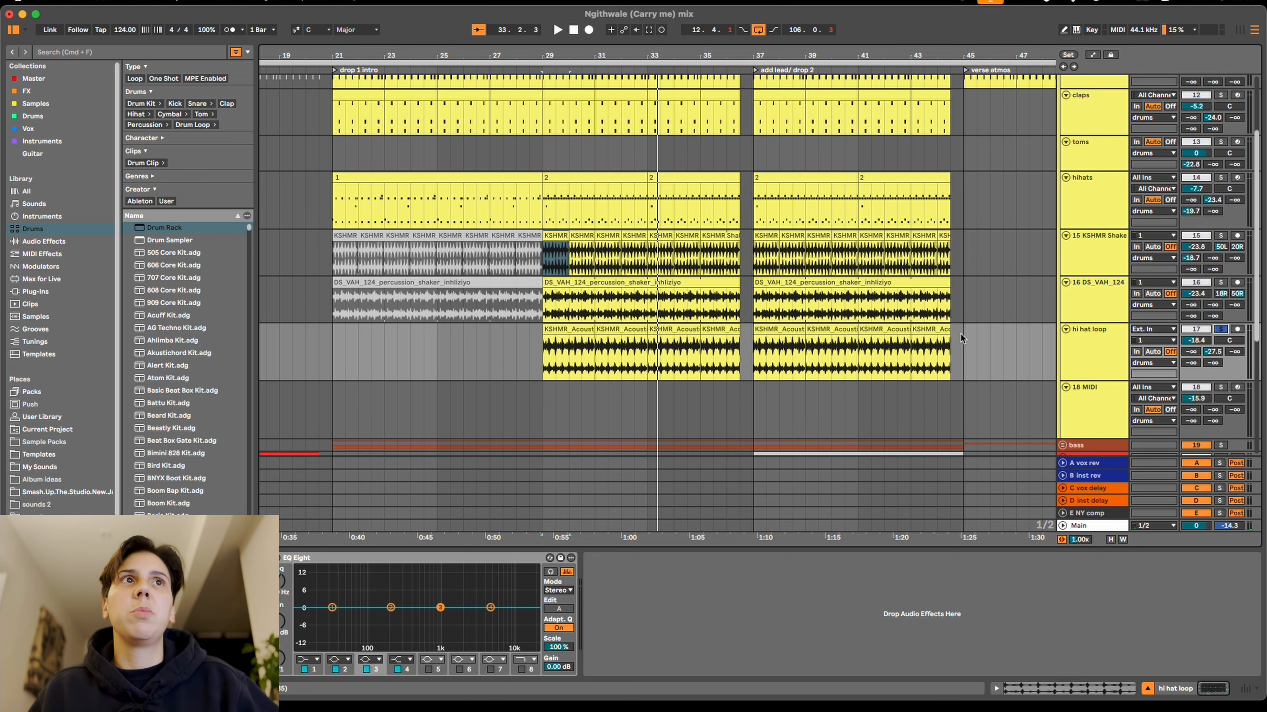
Solo the hihats track, play it again from bar 29, and turn its solo off.
left_click(1221, 179)
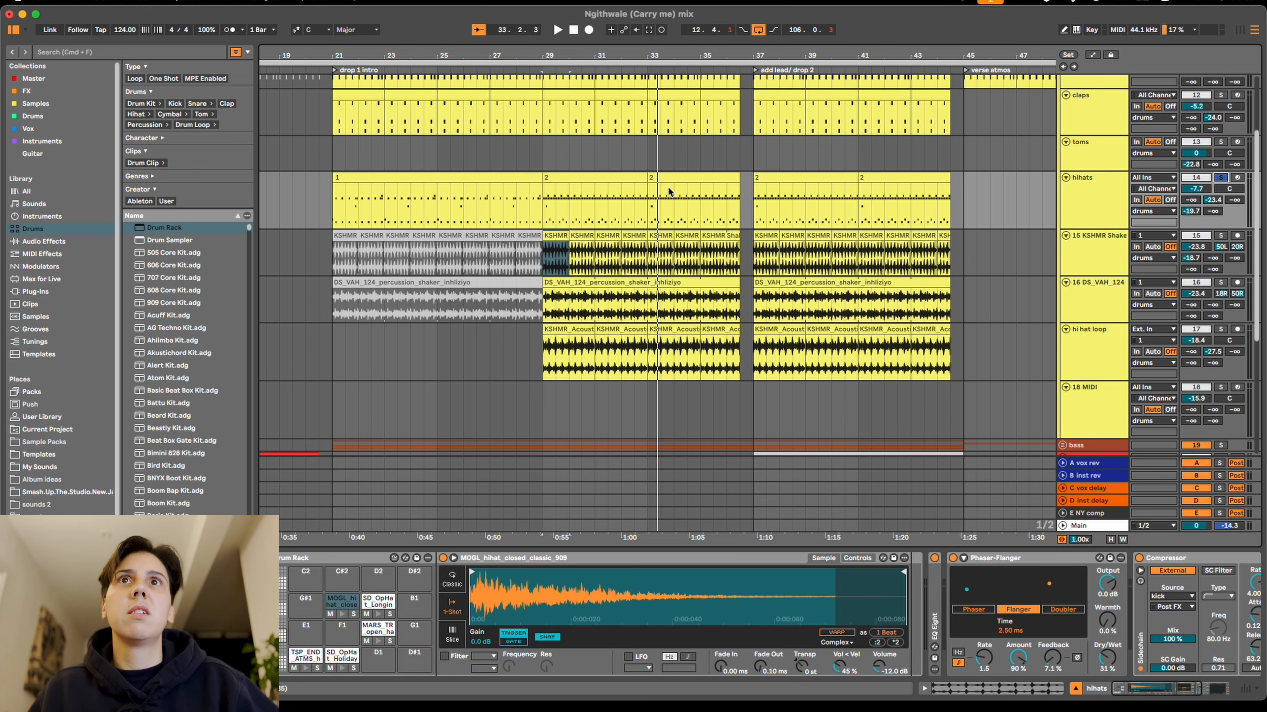
key("space")
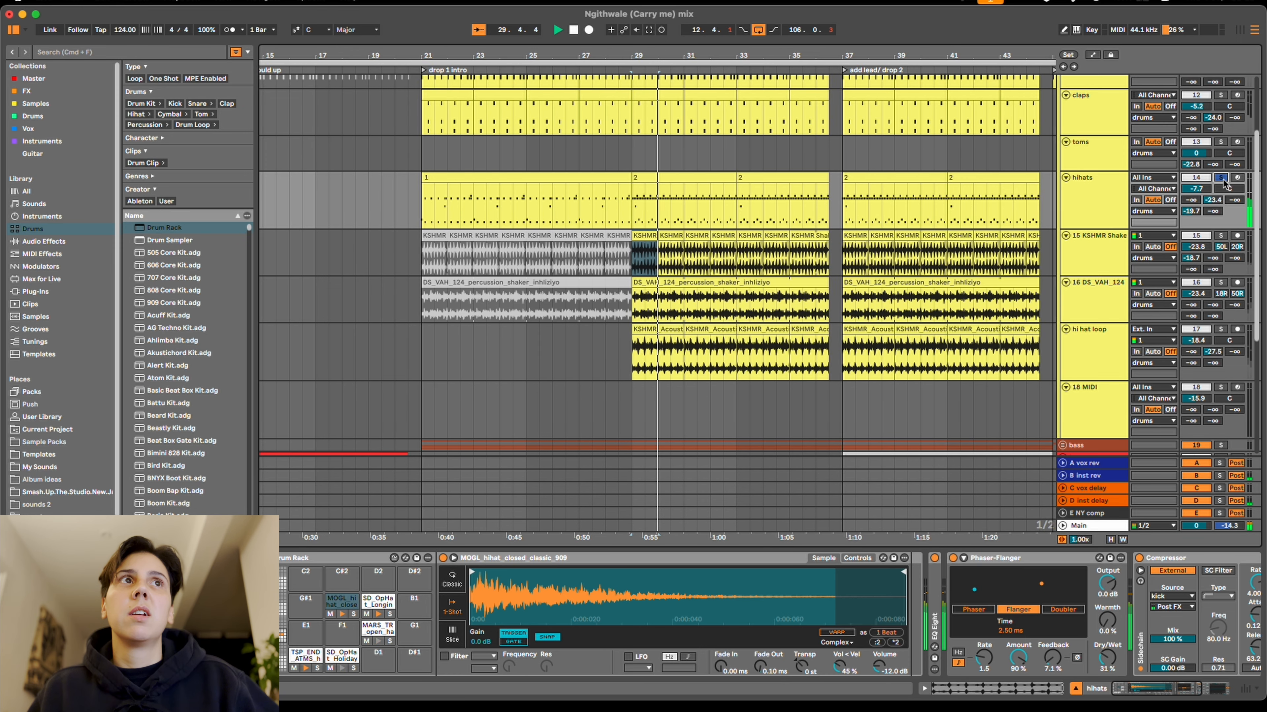
left_click(1222, 180)
Solo the whole drums group and bring its lower percussion tracks into view.
scroll(1106, 332, "up", 3)
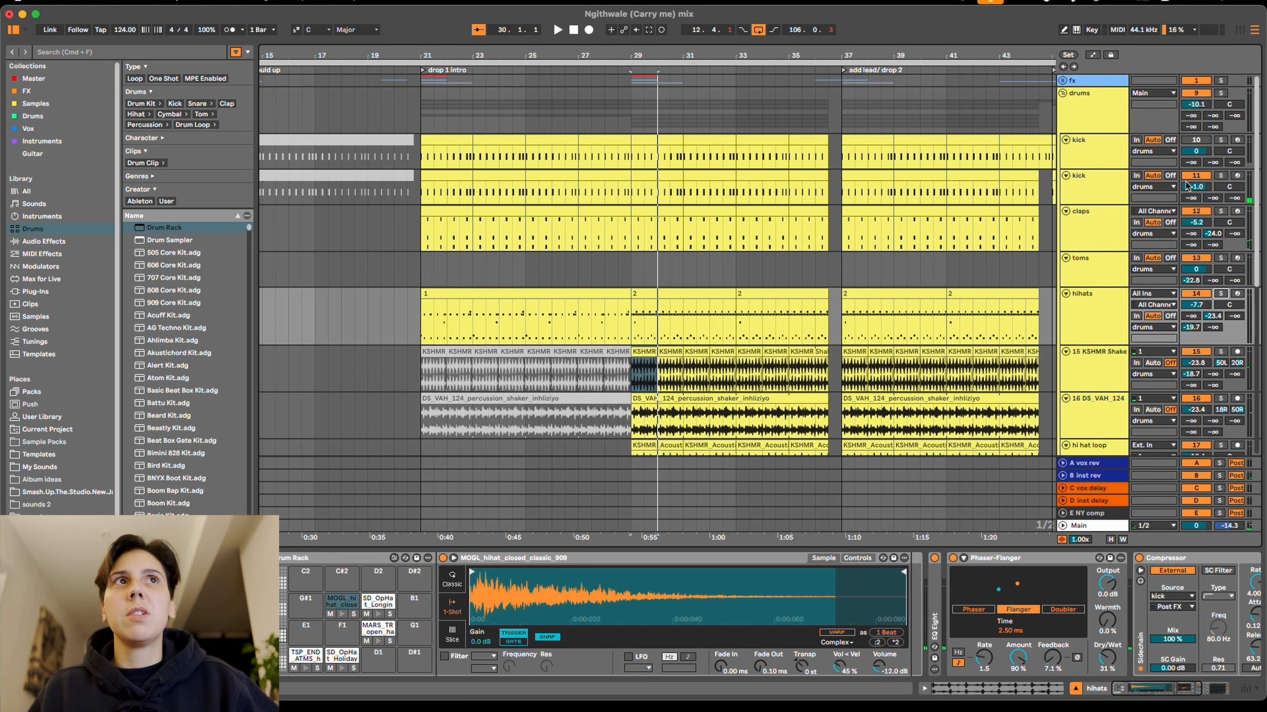
left_click(1220, 94)
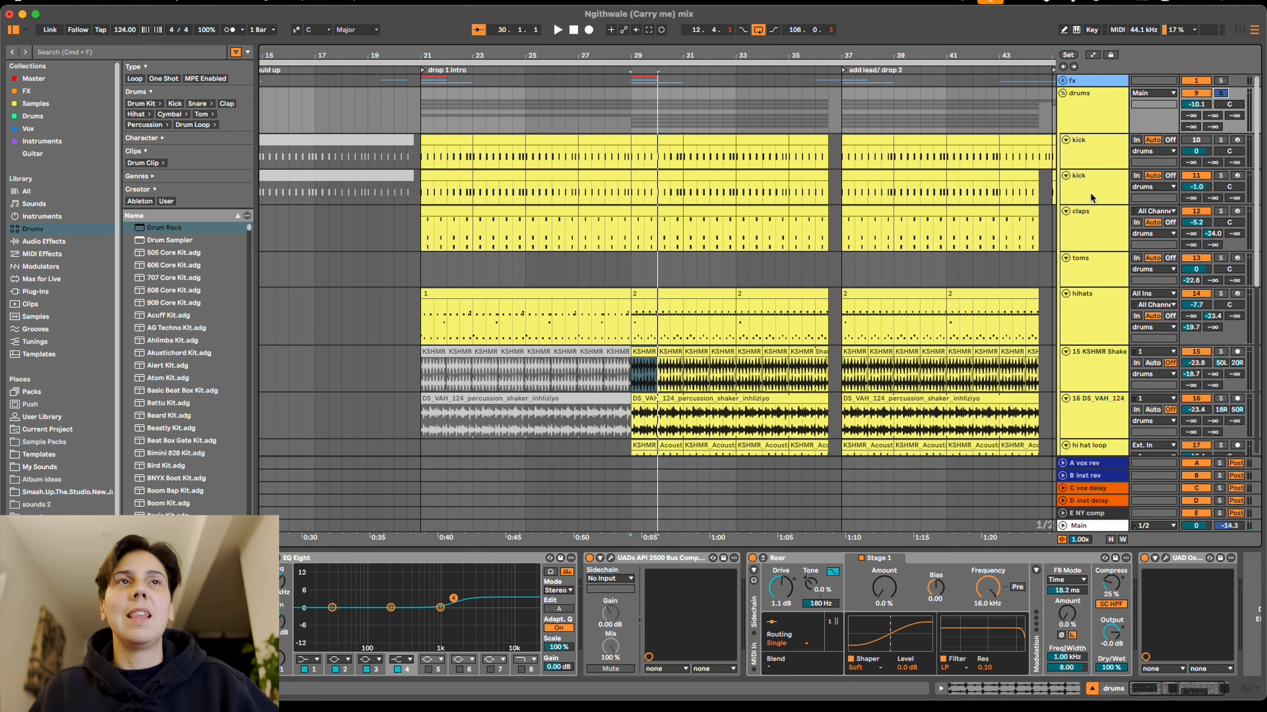
scroll(1003, 282, "down", 2)
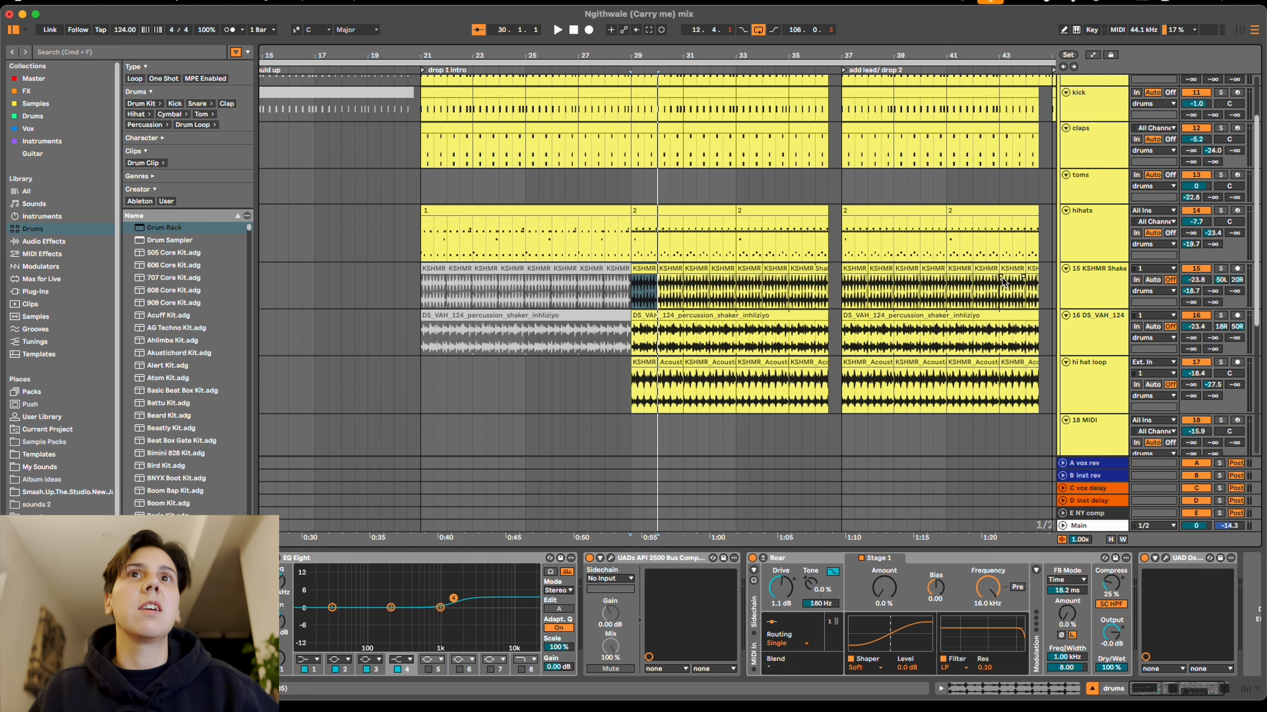
Play the drums group from bar 29, stop playback, and bring the group's main track back into view.
key("space")
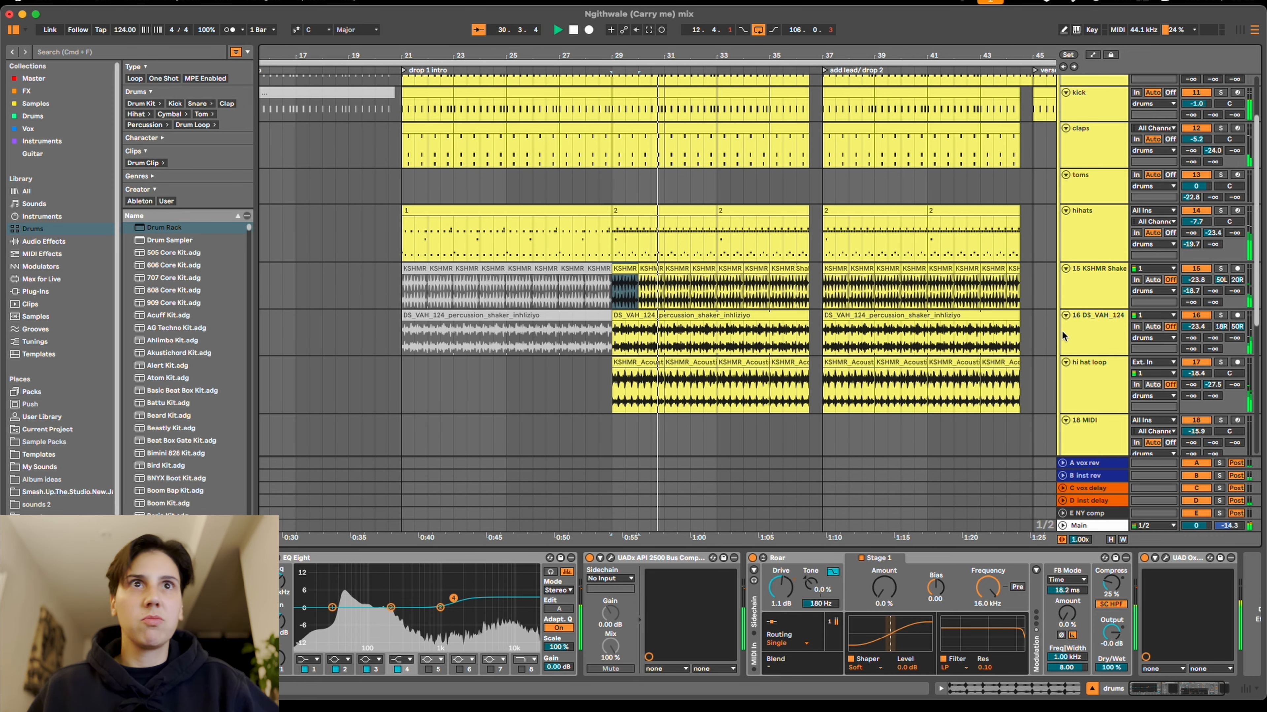
key("space")
scroll(1061, 330, "up", 3)
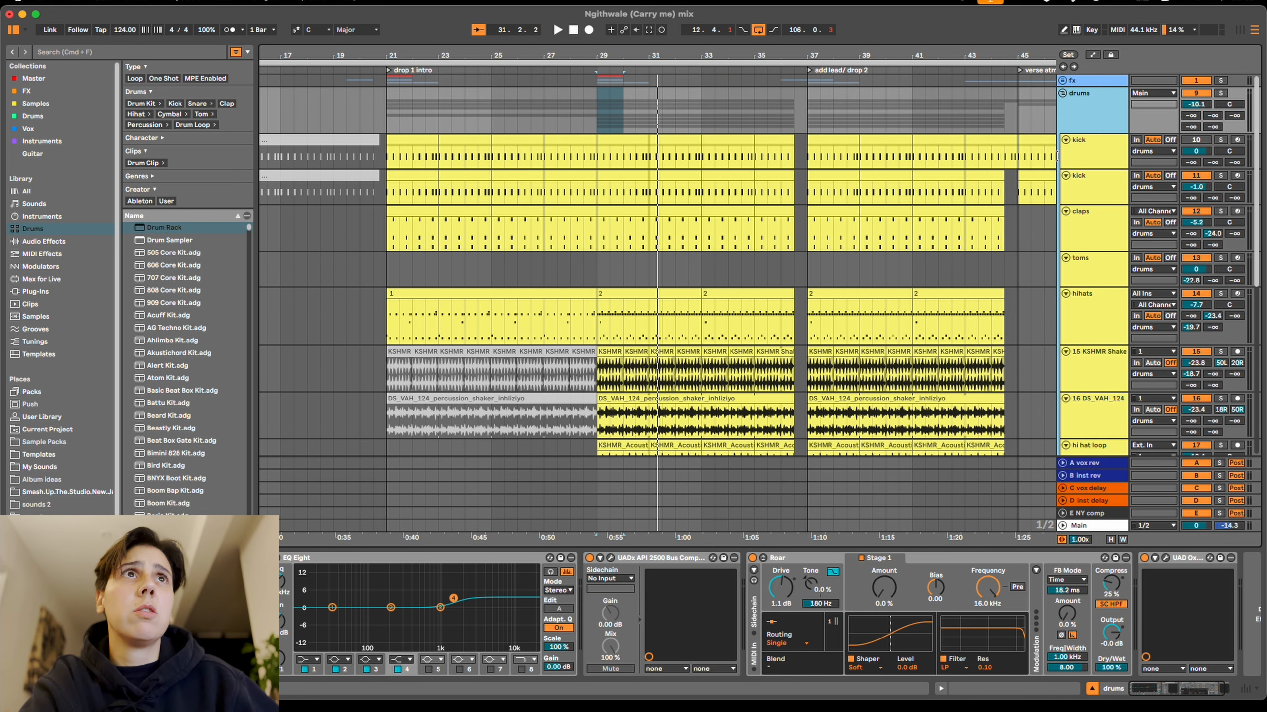
Inspect the drums group's EQ Eight, API 2500 Bus Compressor and Oxford Inflator settings.
left_click(348, 560)
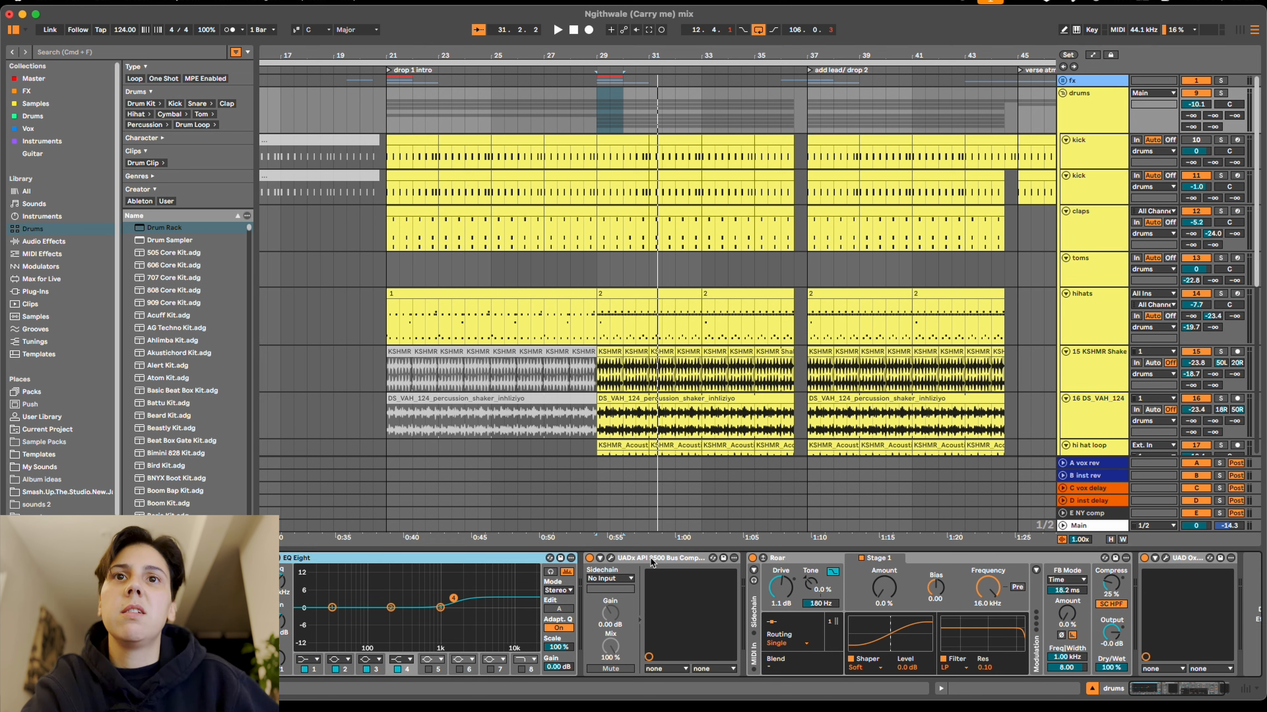
left_click(610, 558)
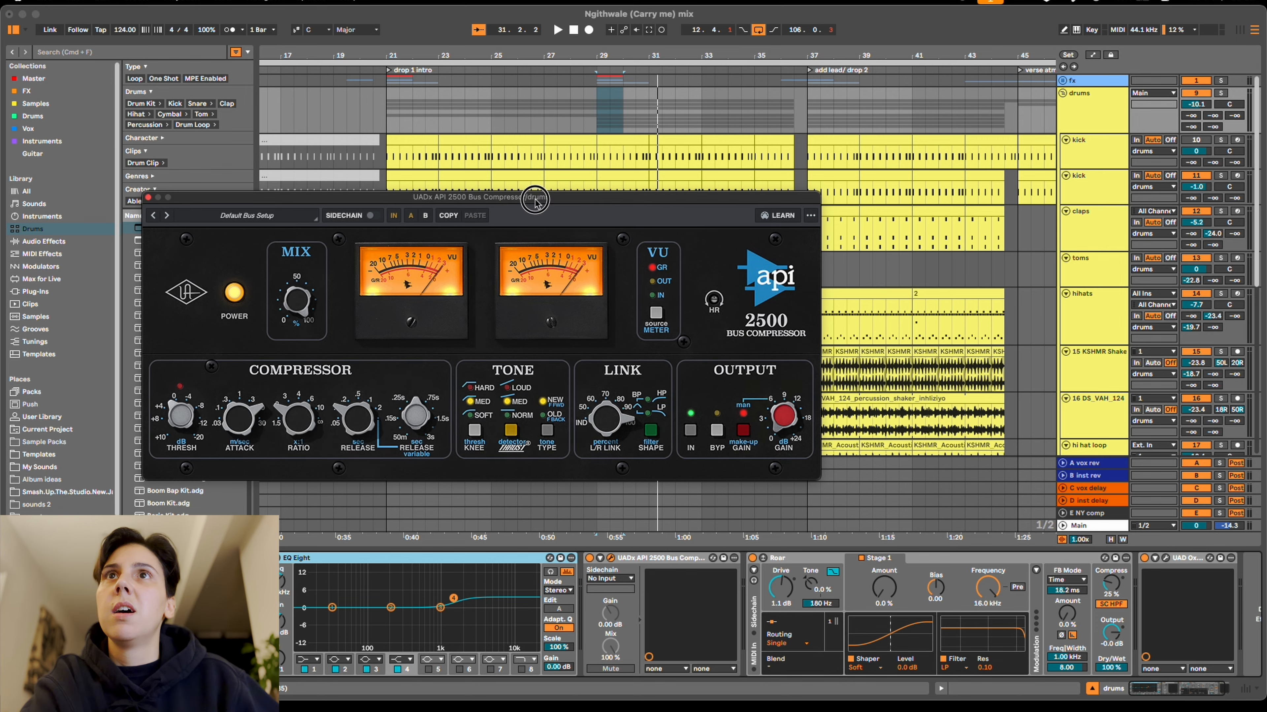
left_click_drag(536, 200, 666, 210)
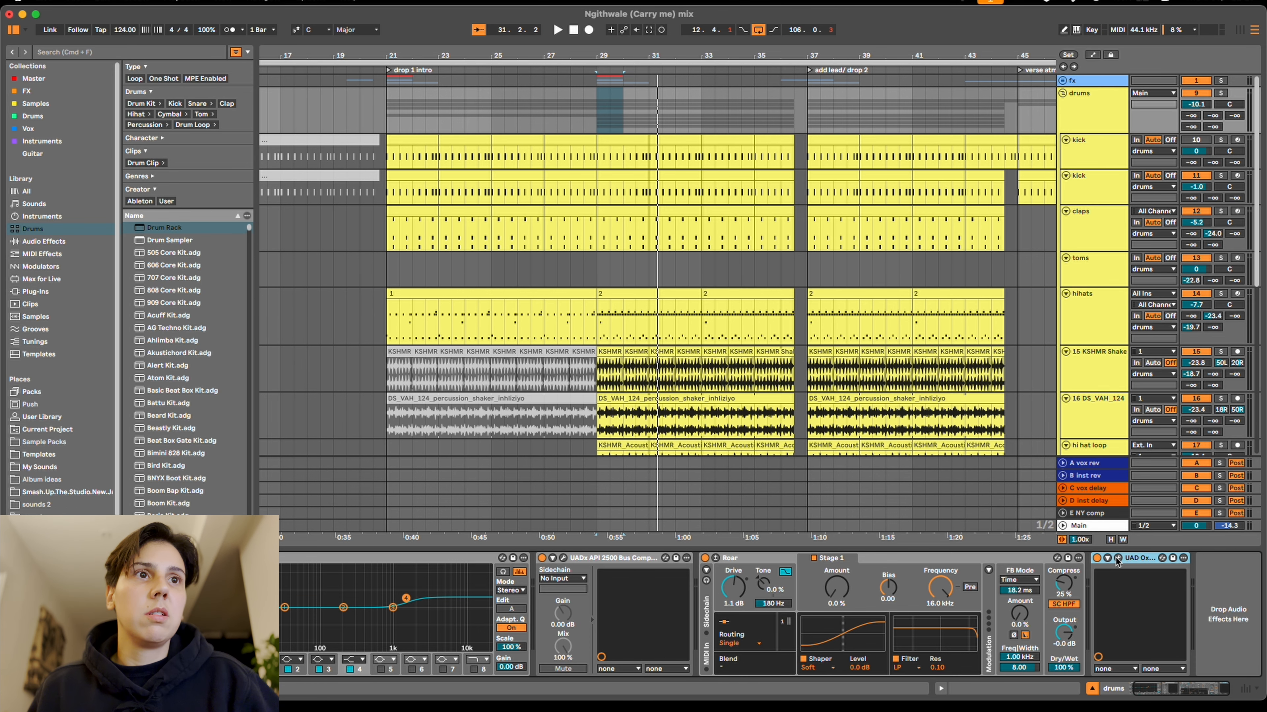
left_click(1117, 558)
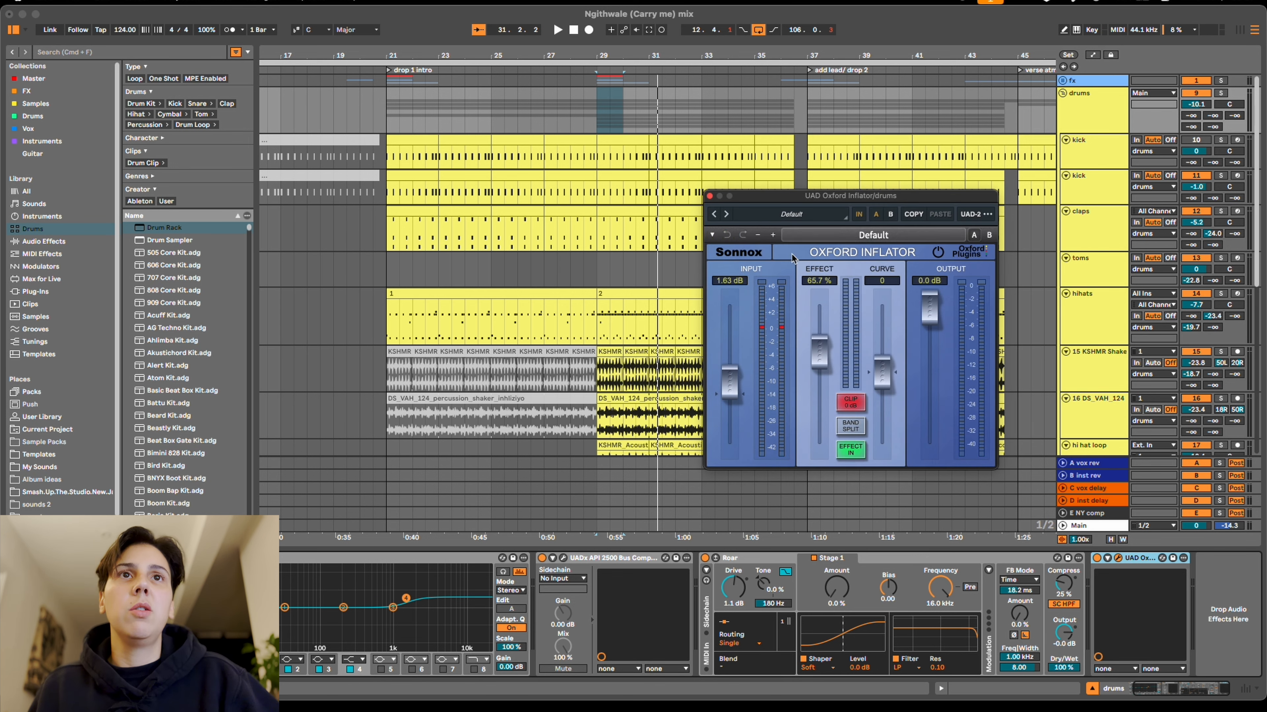
left_click(1138, 559)
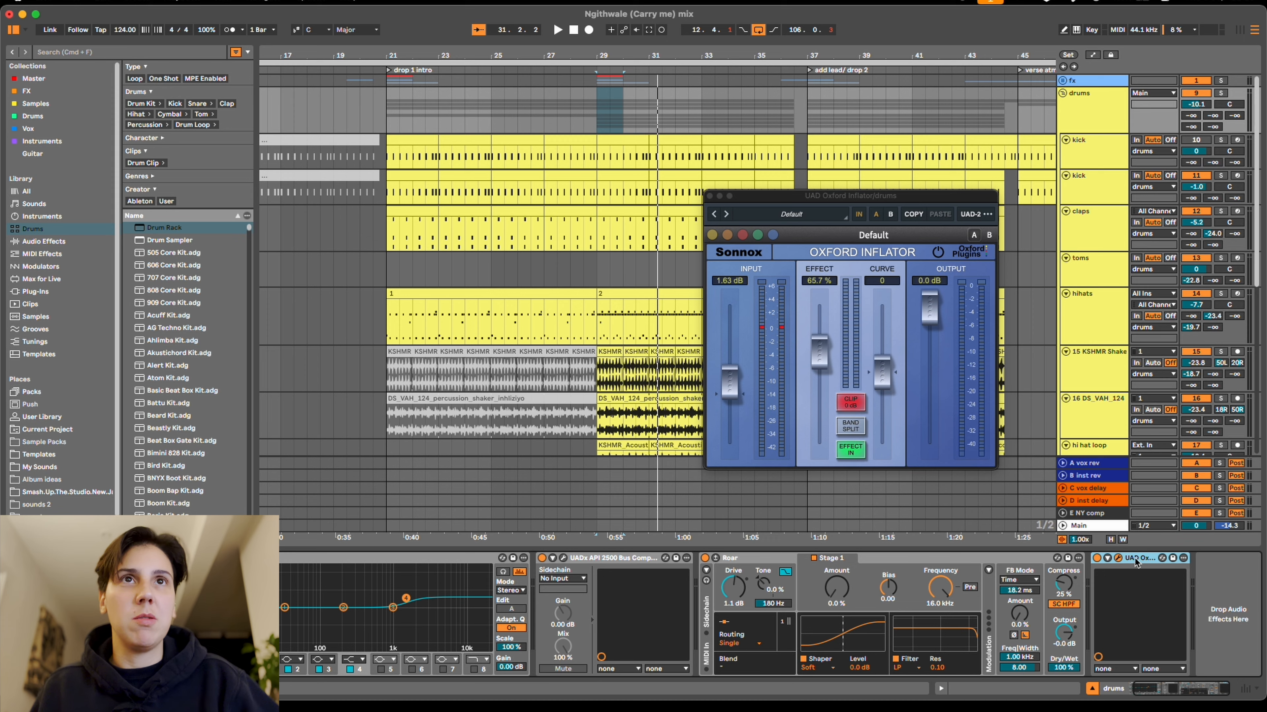
Play the drum section again from bar 29 in several short passes.
key("space")
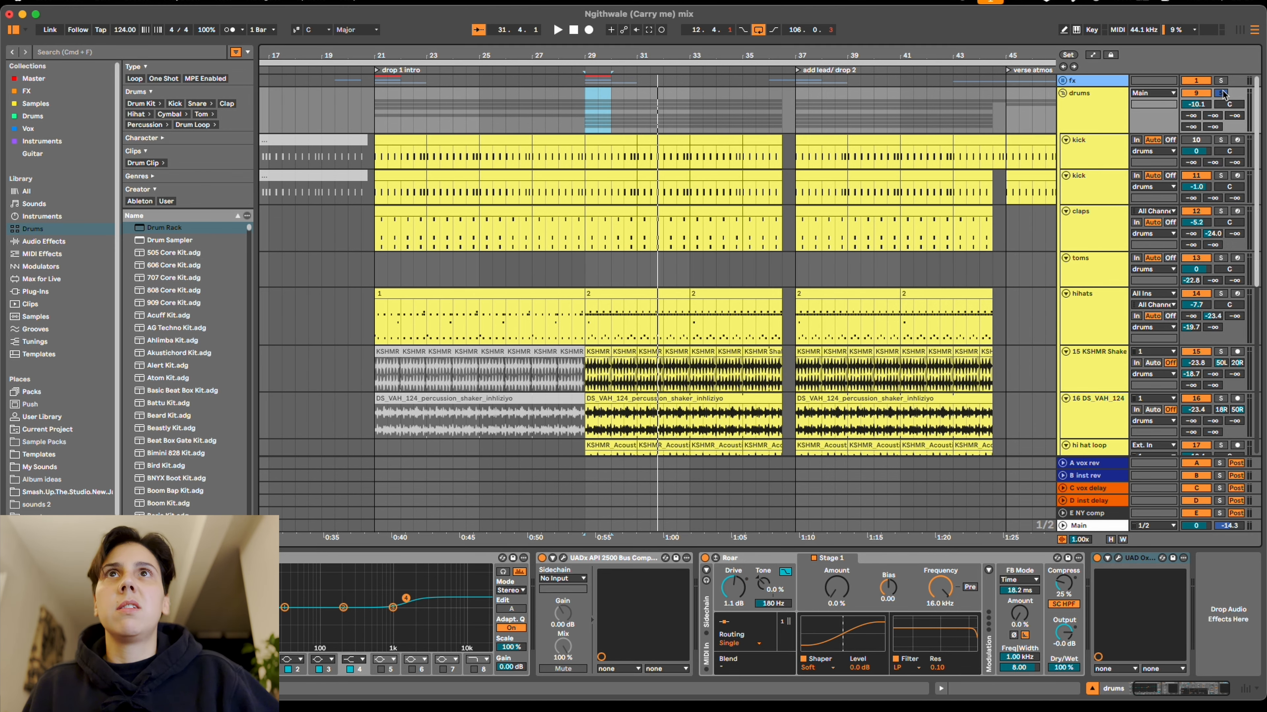
key("space")
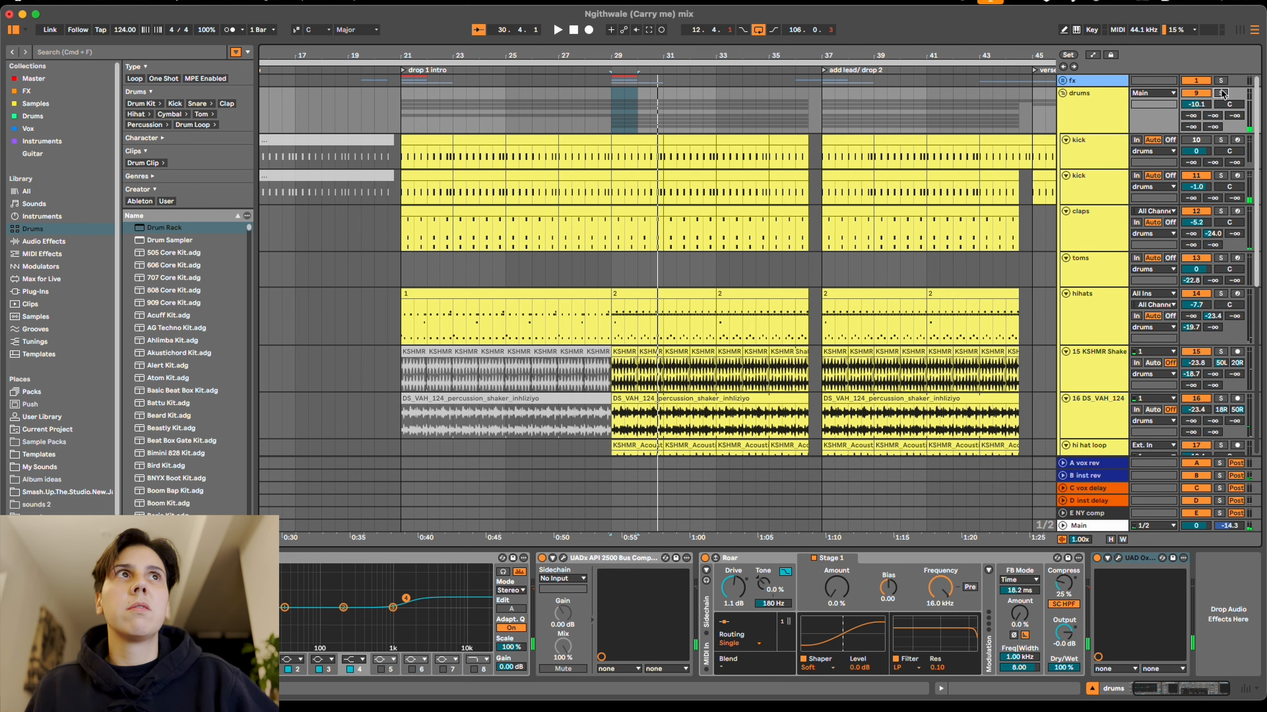
key("space")
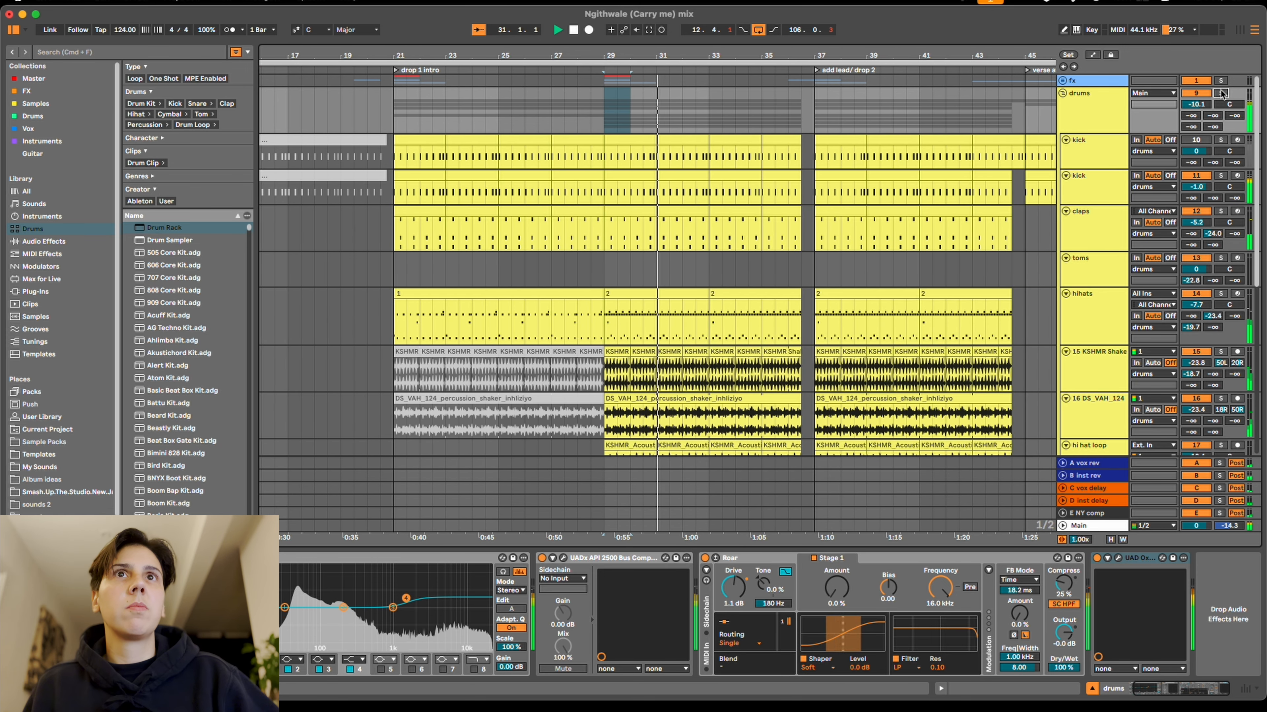
key("space")
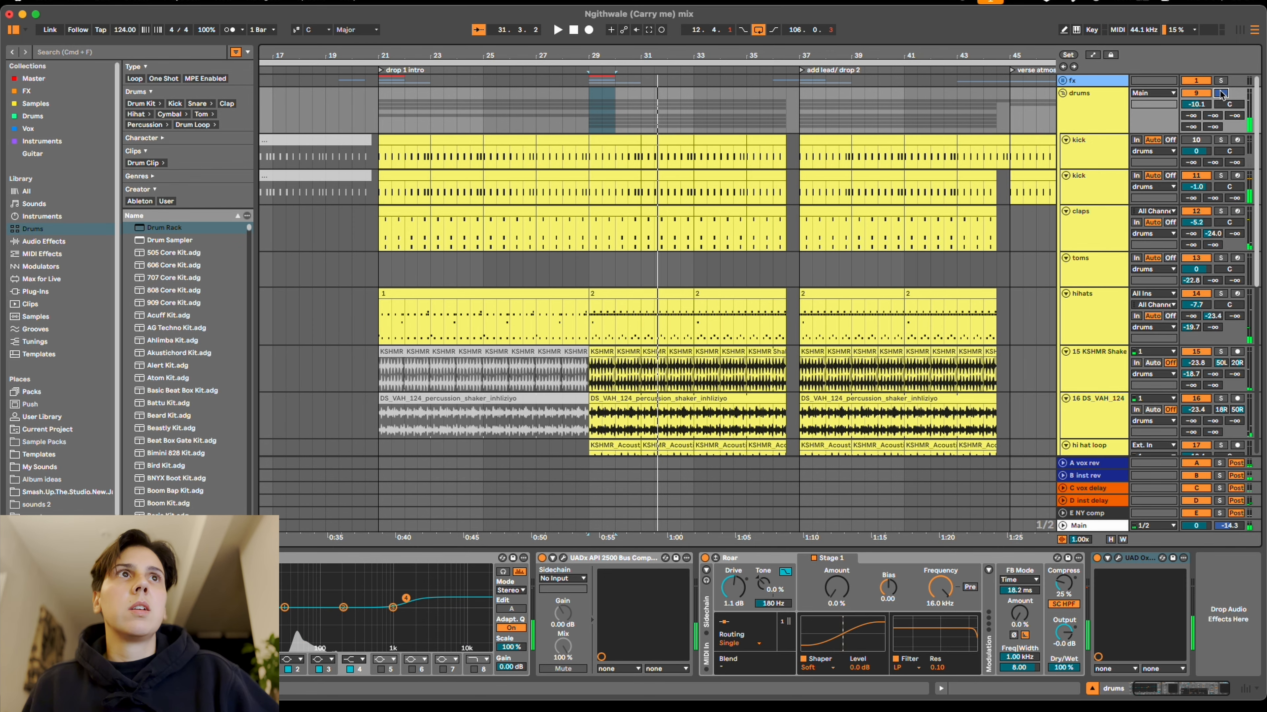
Expand the bass group and play its bass track in solo from the clip at bar 29.
scroll(1104, 215, "down", 10)
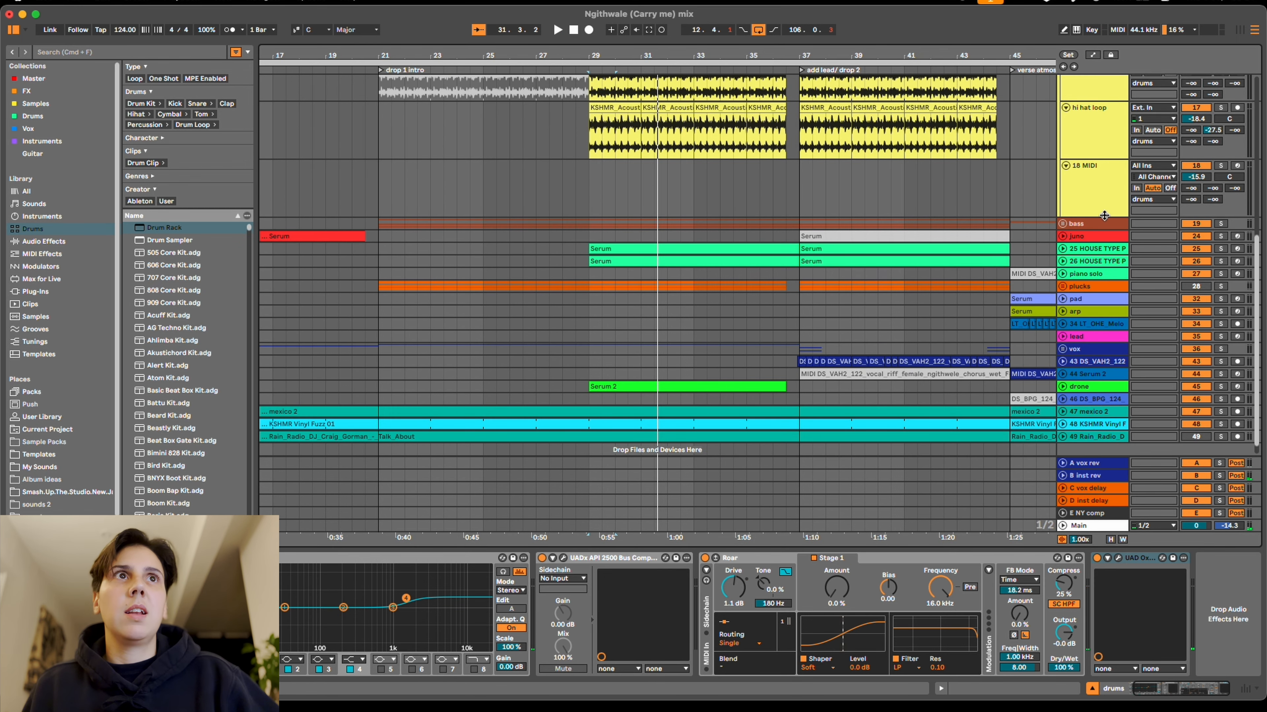
left_click(1095, 226)
left_click(1061, 224)
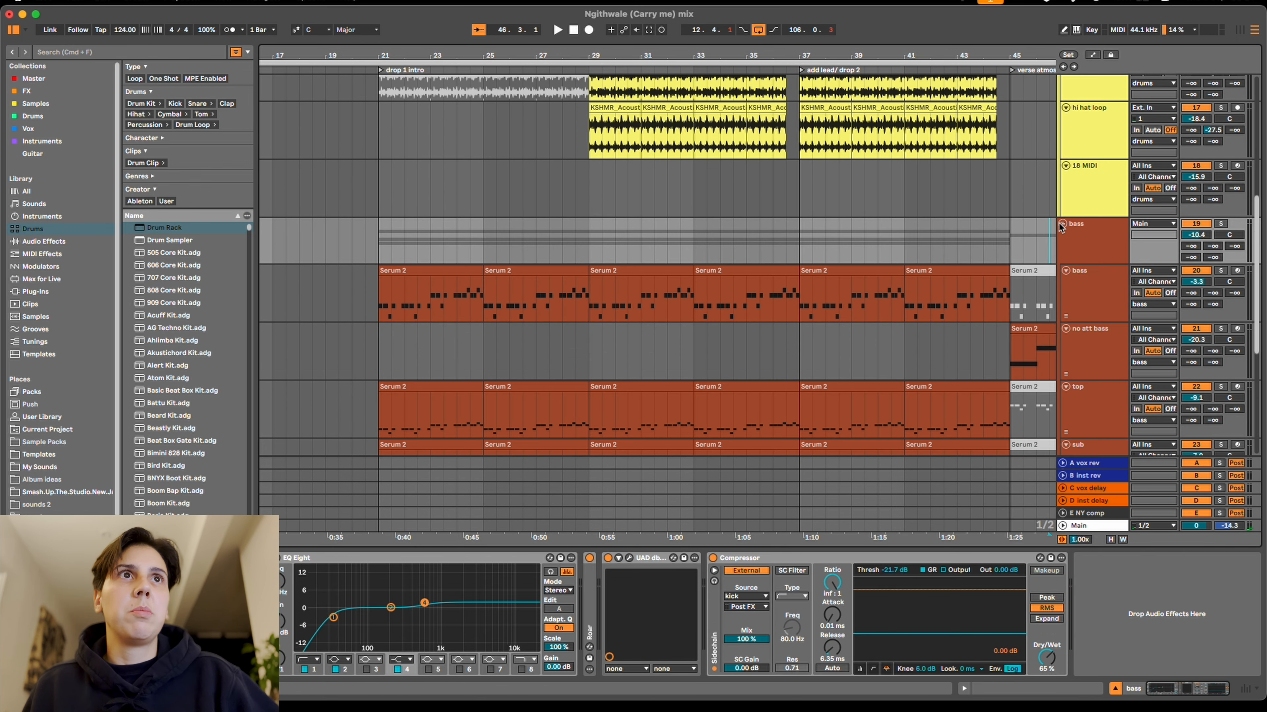
left_click(1091, 283)
scroll(1100, 245, "down", 3)
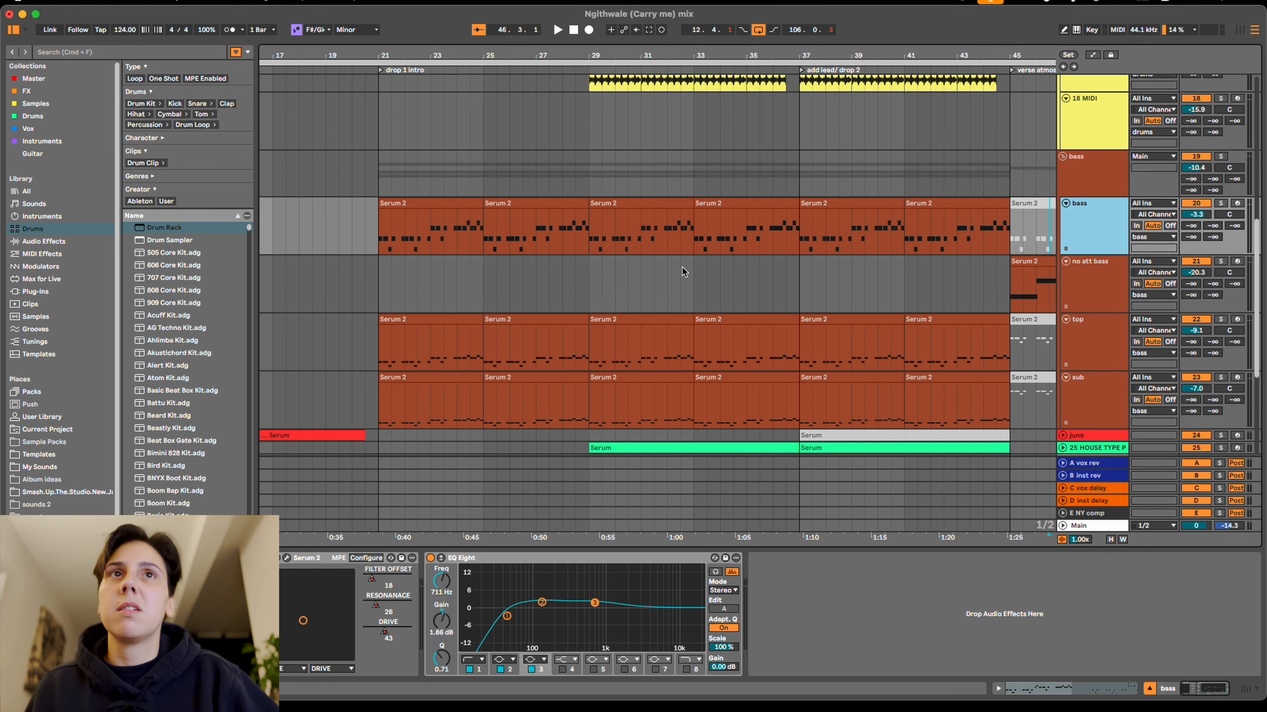
left_click(1221, 203)
left_click(638, 203)
key("space")
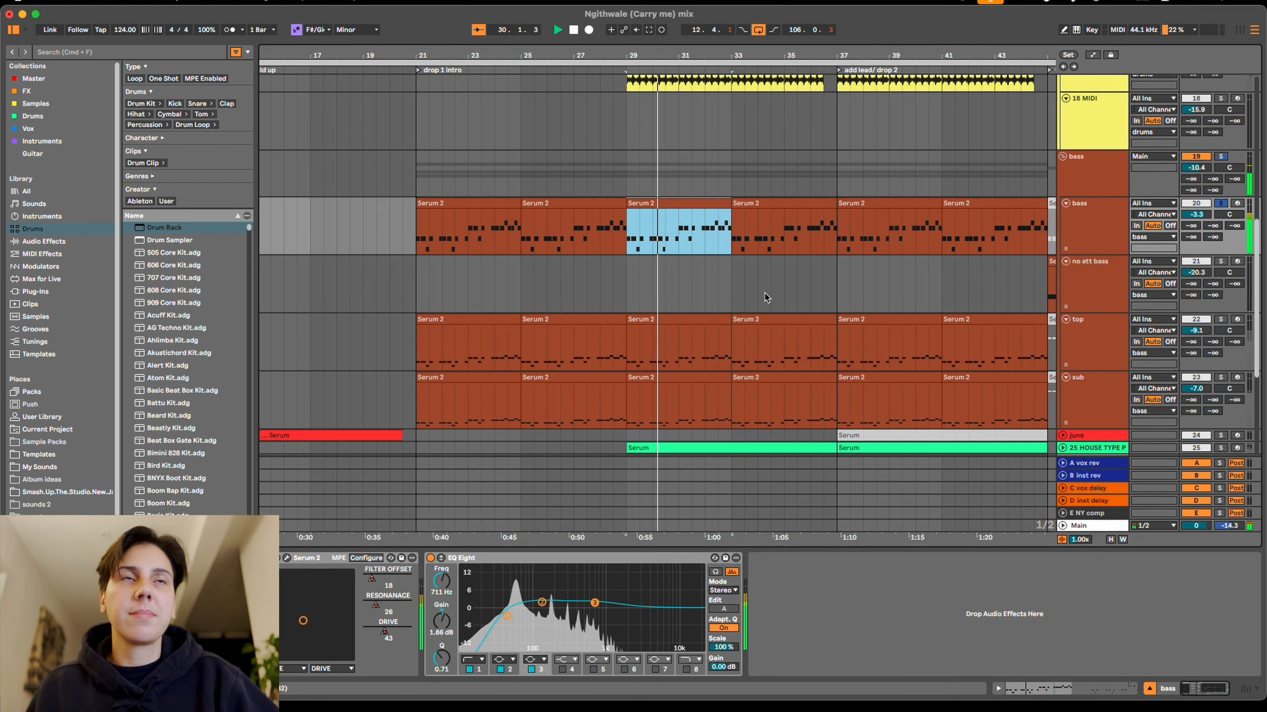
Open the bass track's Serum 2, locate the BA - Punktual preset within the Factory Bass Synth presets, and close the plug-in.
left_click(288, 559)
left_click_drag(511, 28, 742, 105)
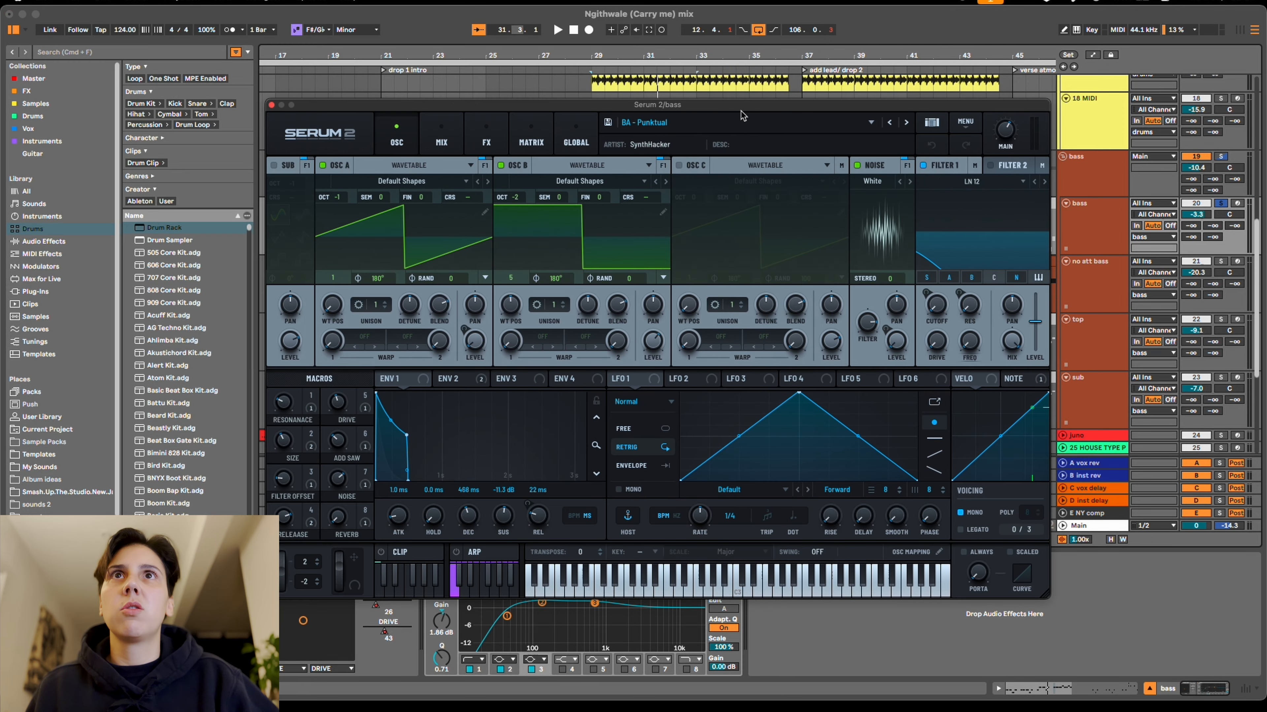
left_click(728, 124)
mouse_move(771, 145)
mouse_move(946, 156)
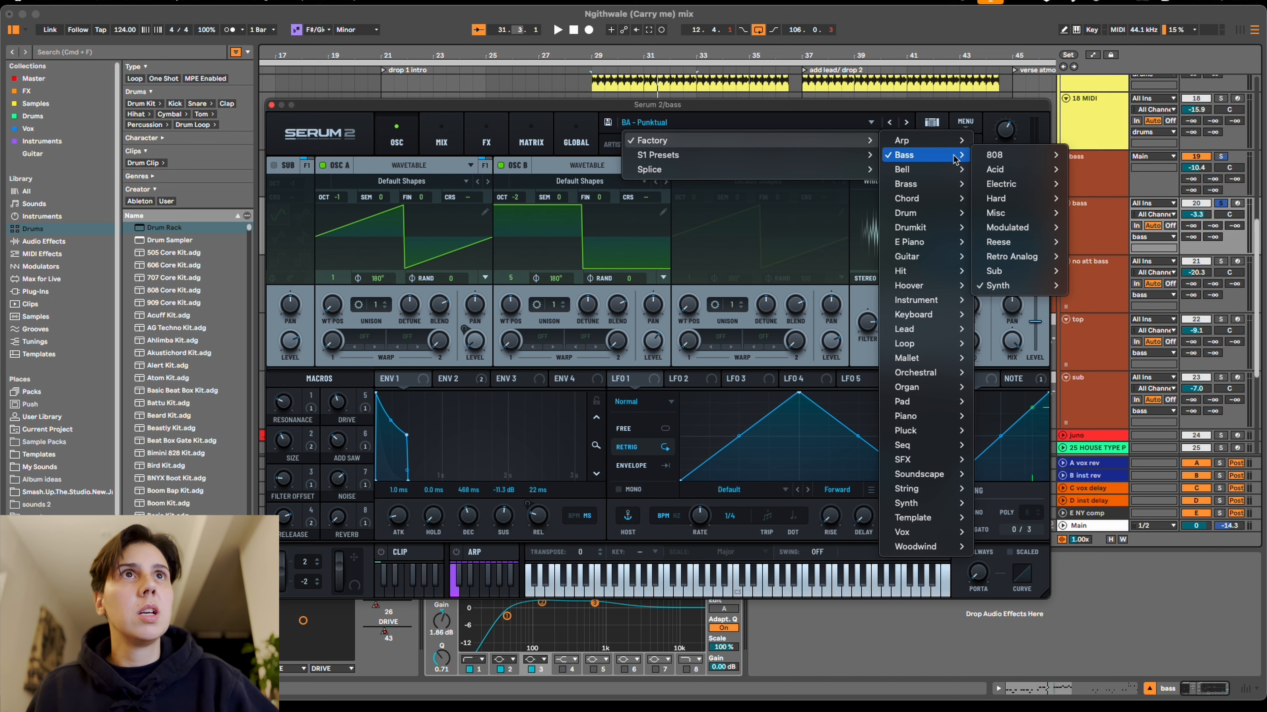
mouse_move(1042, 292)
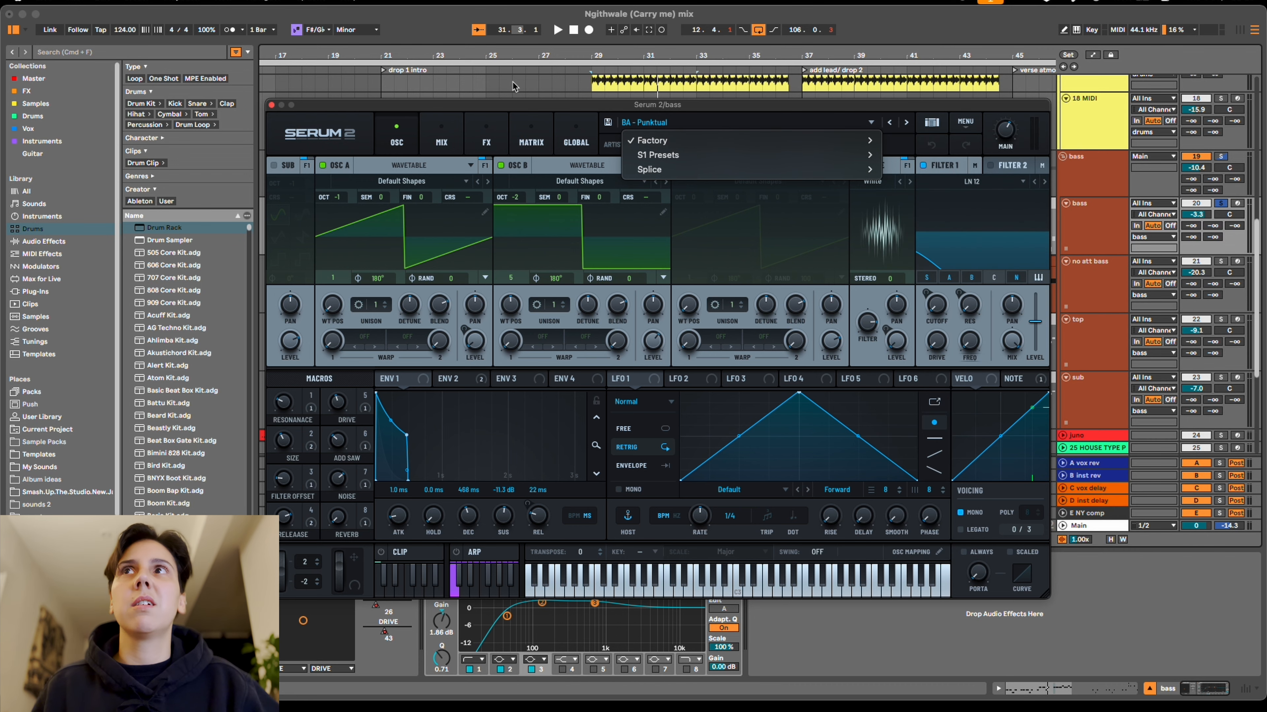
left_click(272, 105)
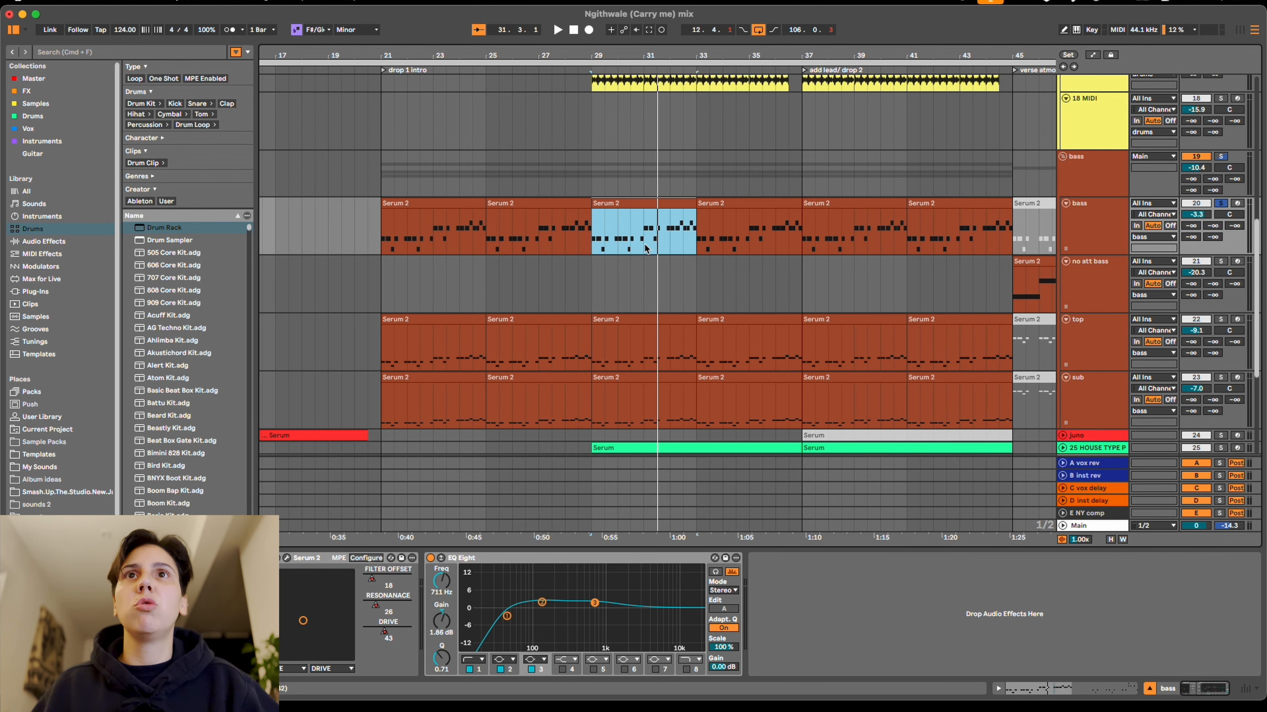
Select the top track in the bass group and audition it in solo from bar 29.
left_click(1111, 341)
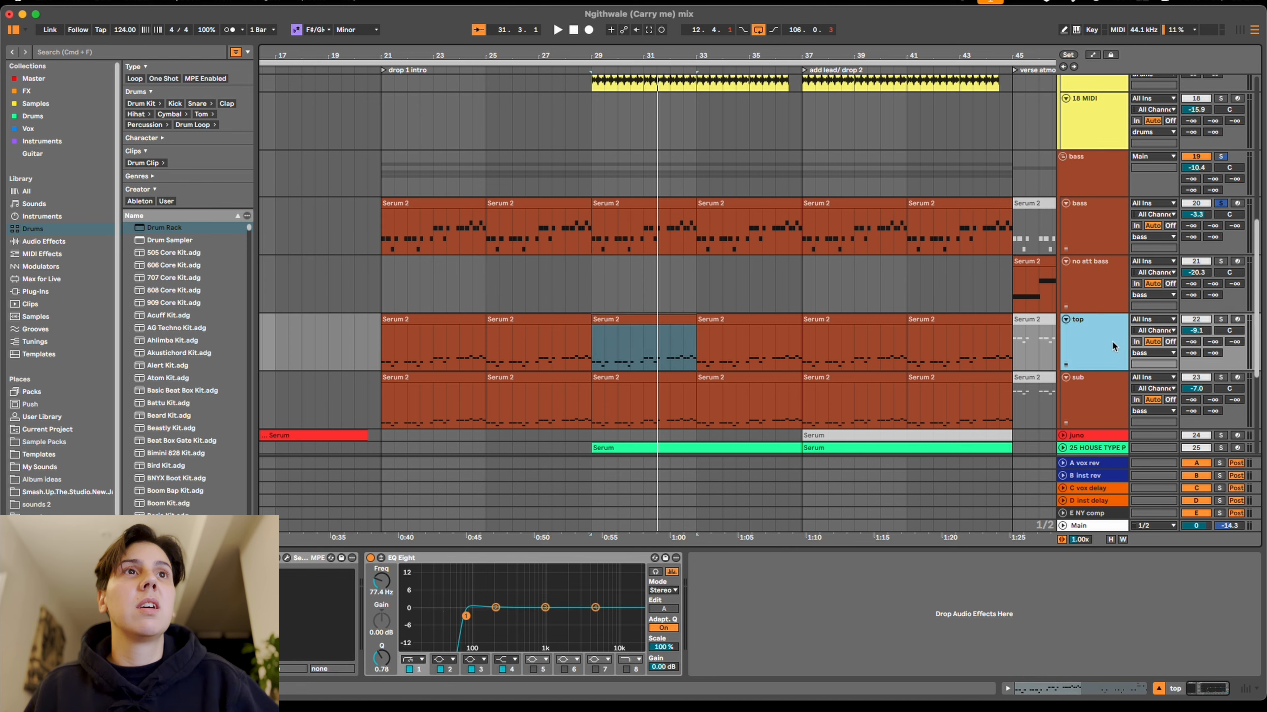
left_click(1220, 320)
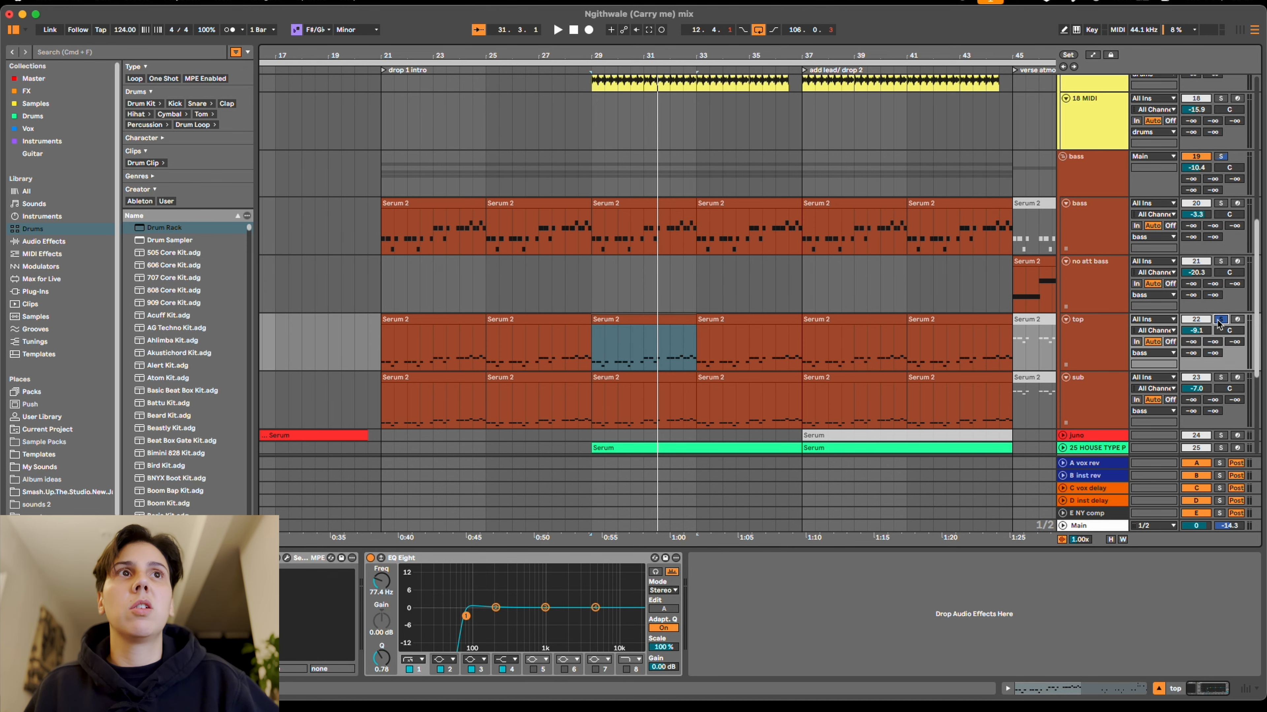
left_click(1095, 328)
key("space")
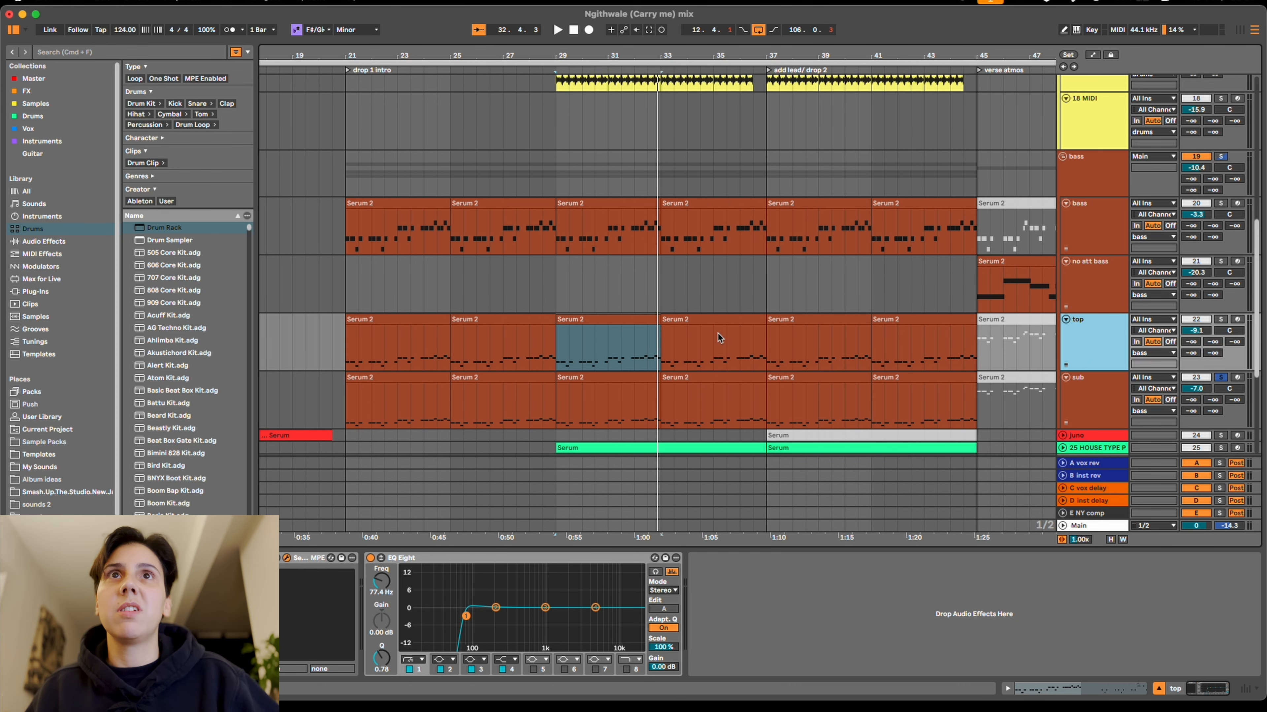
left_click_drag(0, 80, 830, 120)
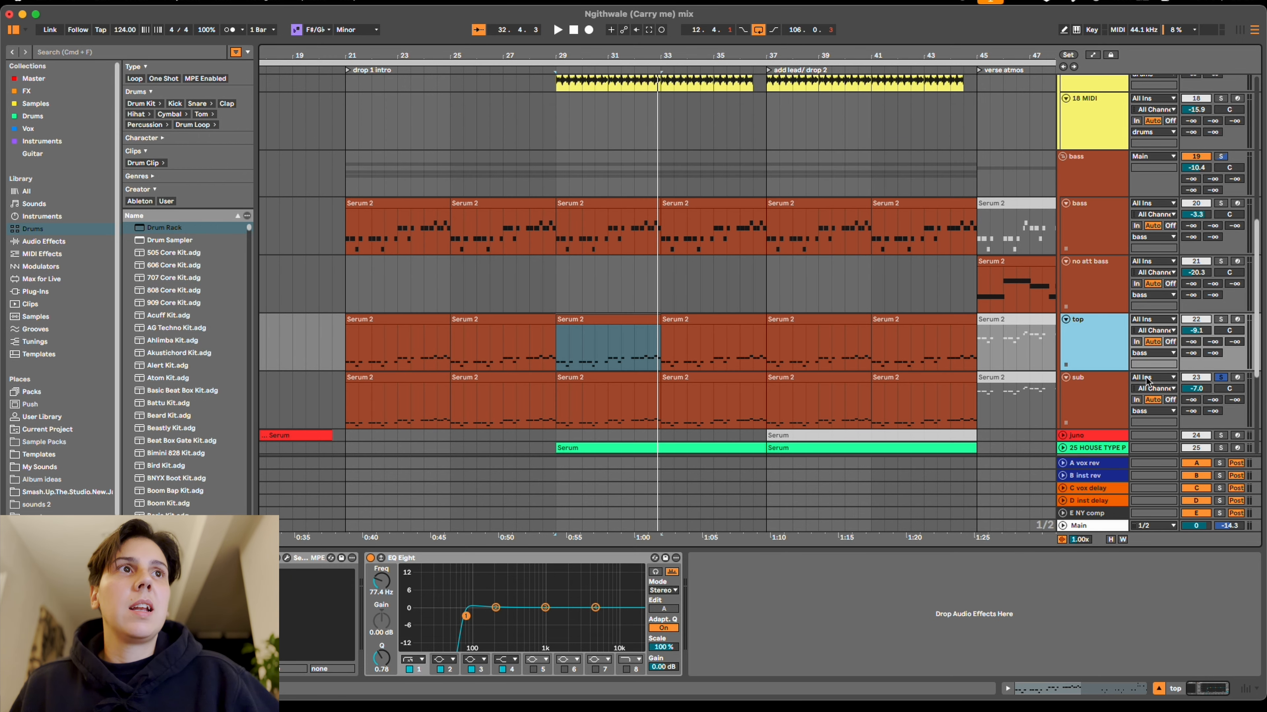
Play the sub track in solo from bar 29, review its clip's notes, and return to the device view.
left_click(1099, 393)
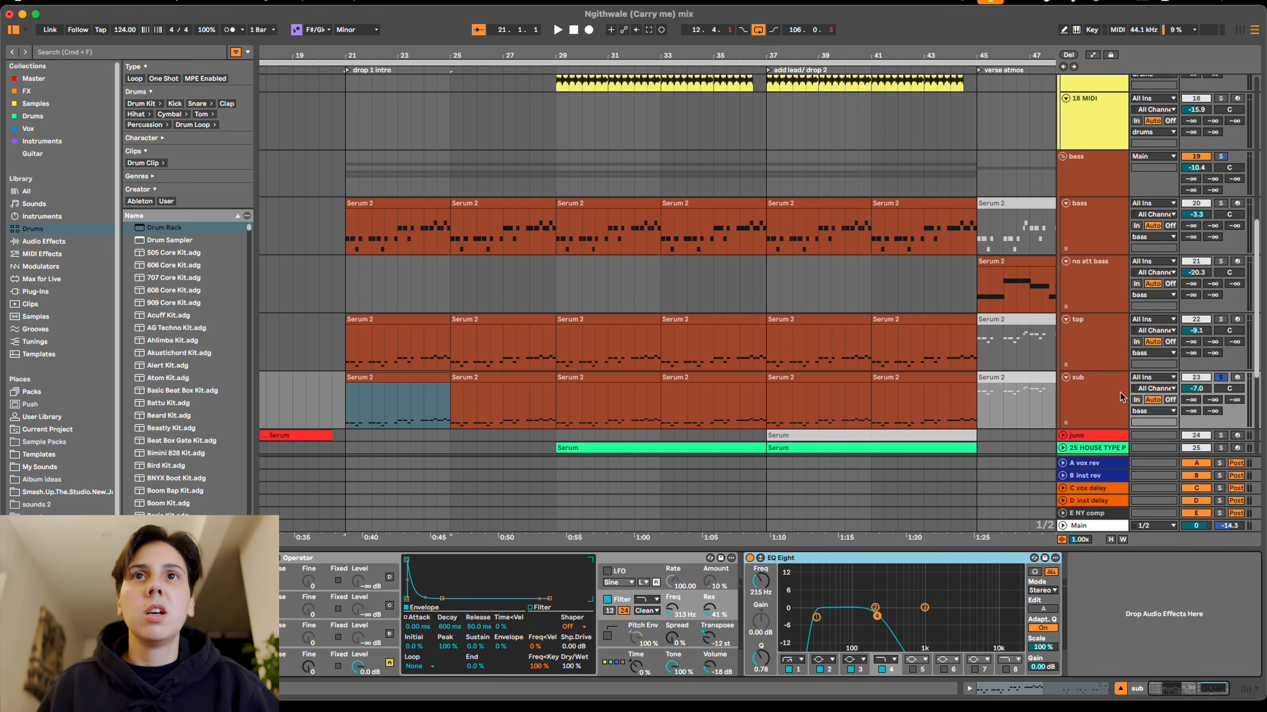
left_click(618, 381)
key("space")
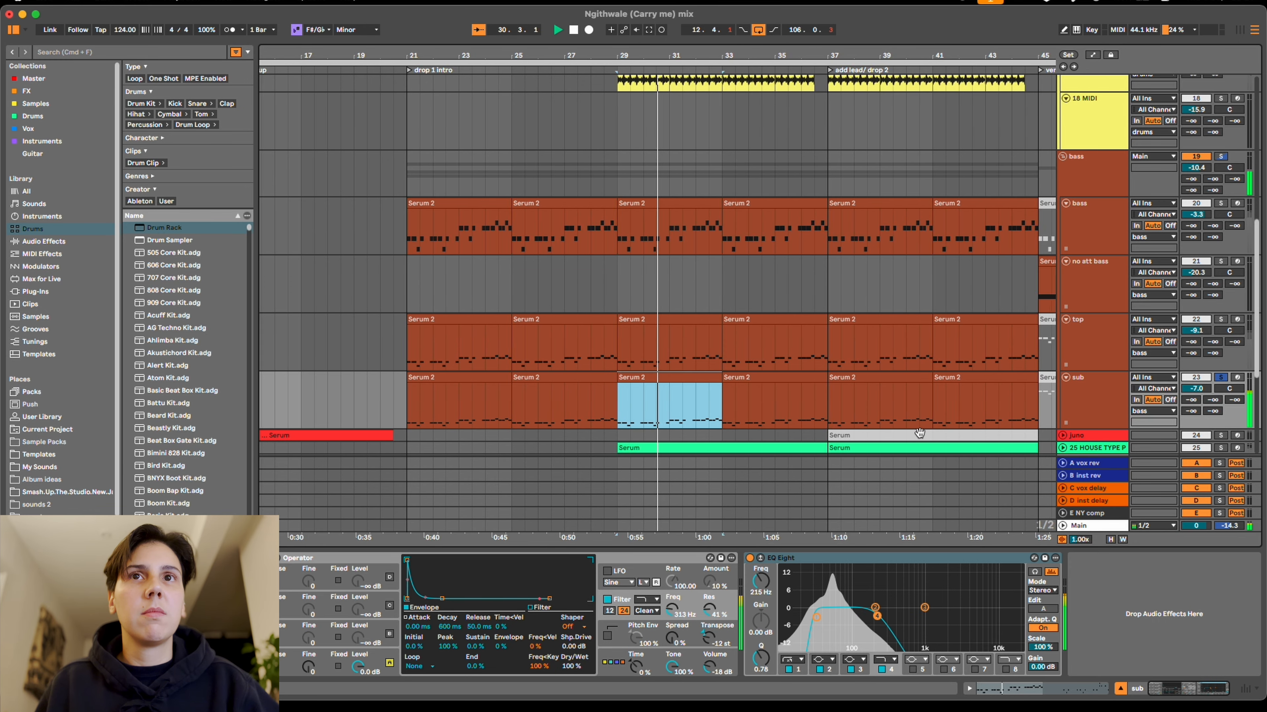
double_click(665, 380)
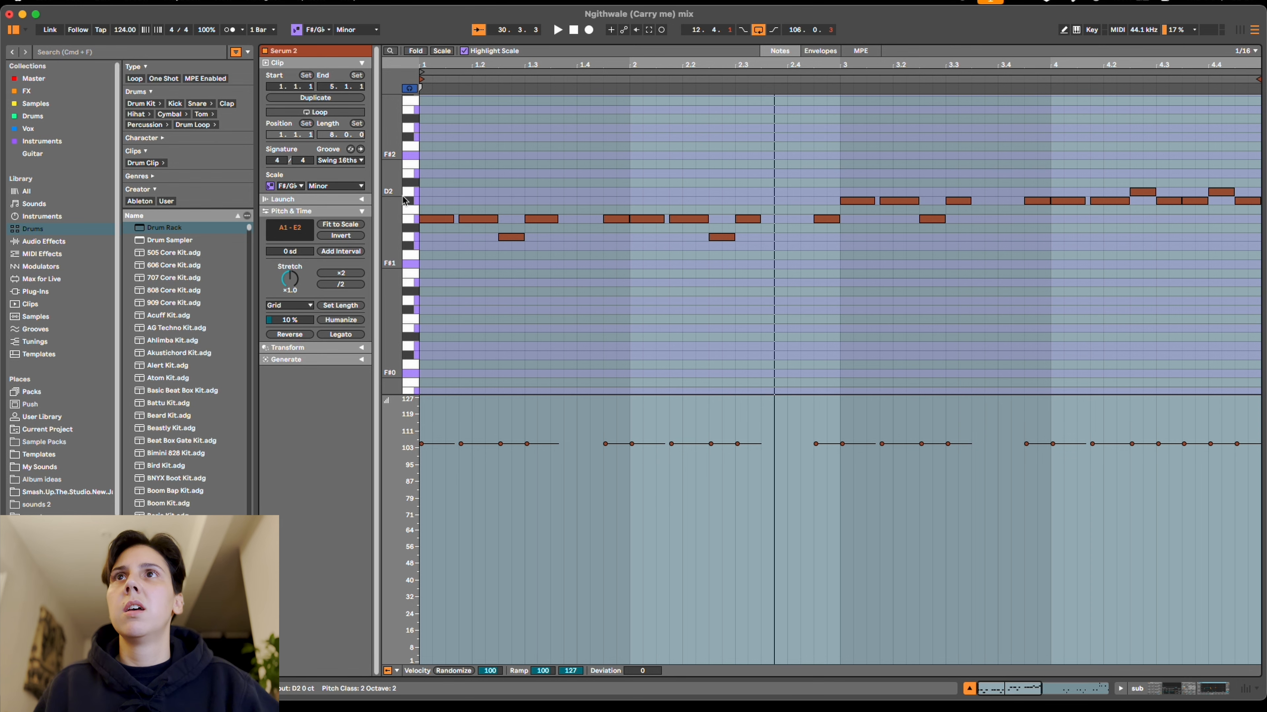
key("shift+Tab")
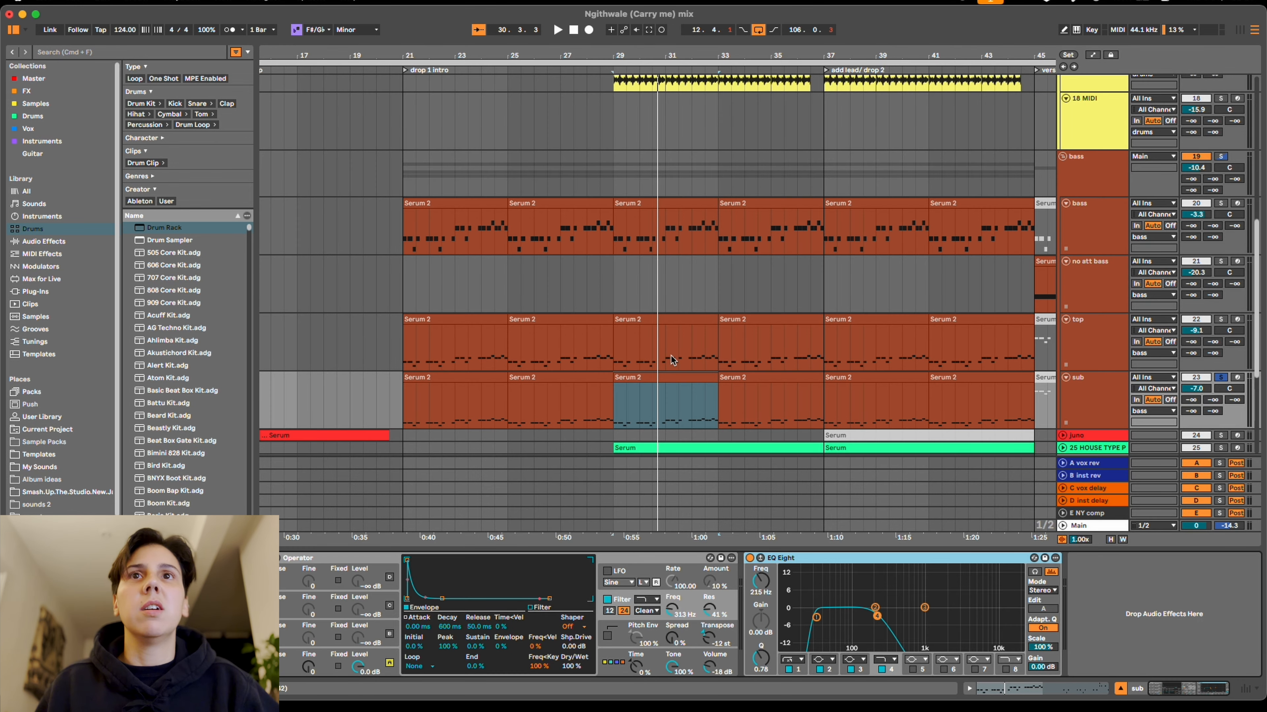
Solo the whole bass group and play it from bar 29.
left_click(1221, 157)
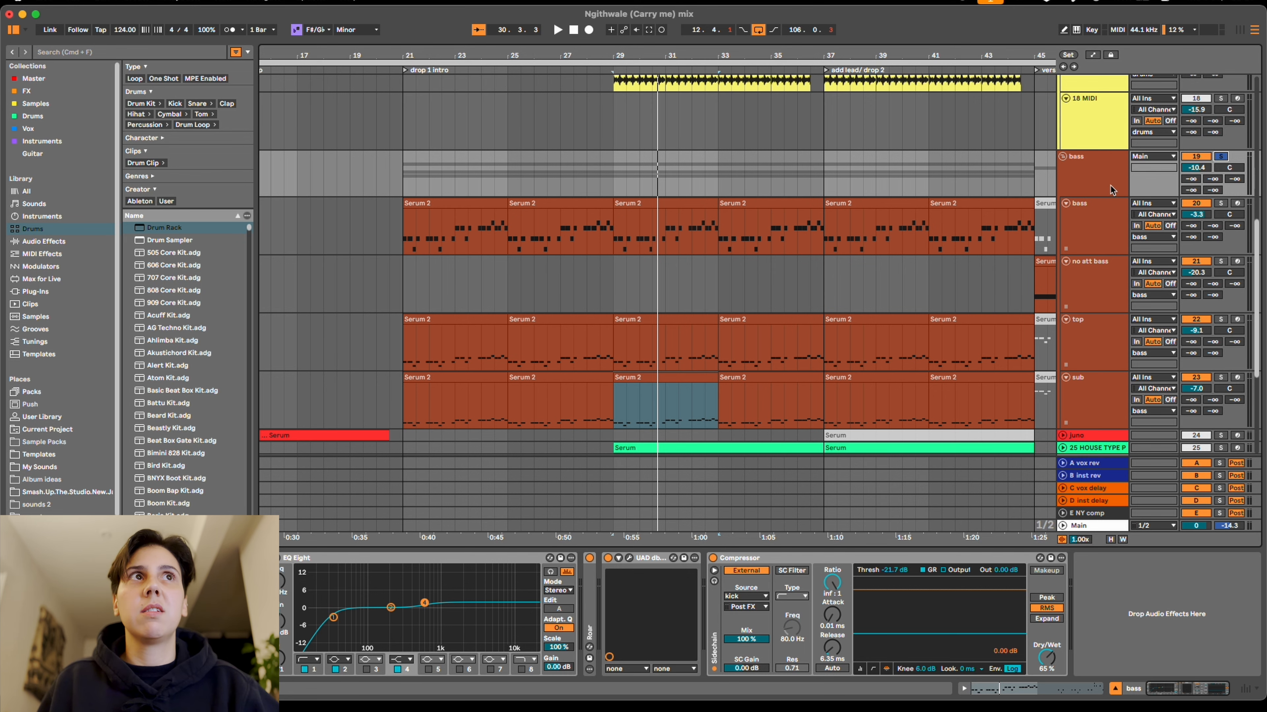
key("space")
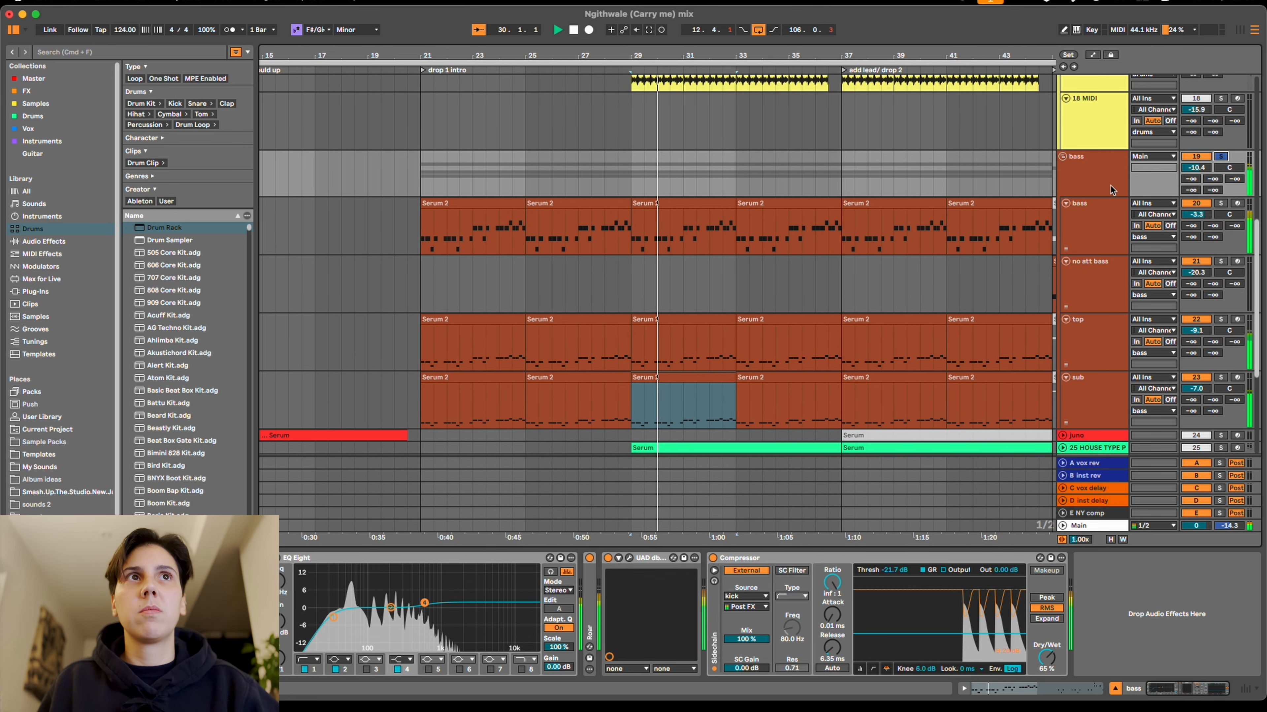
left_click(1110, 186)
key("space")
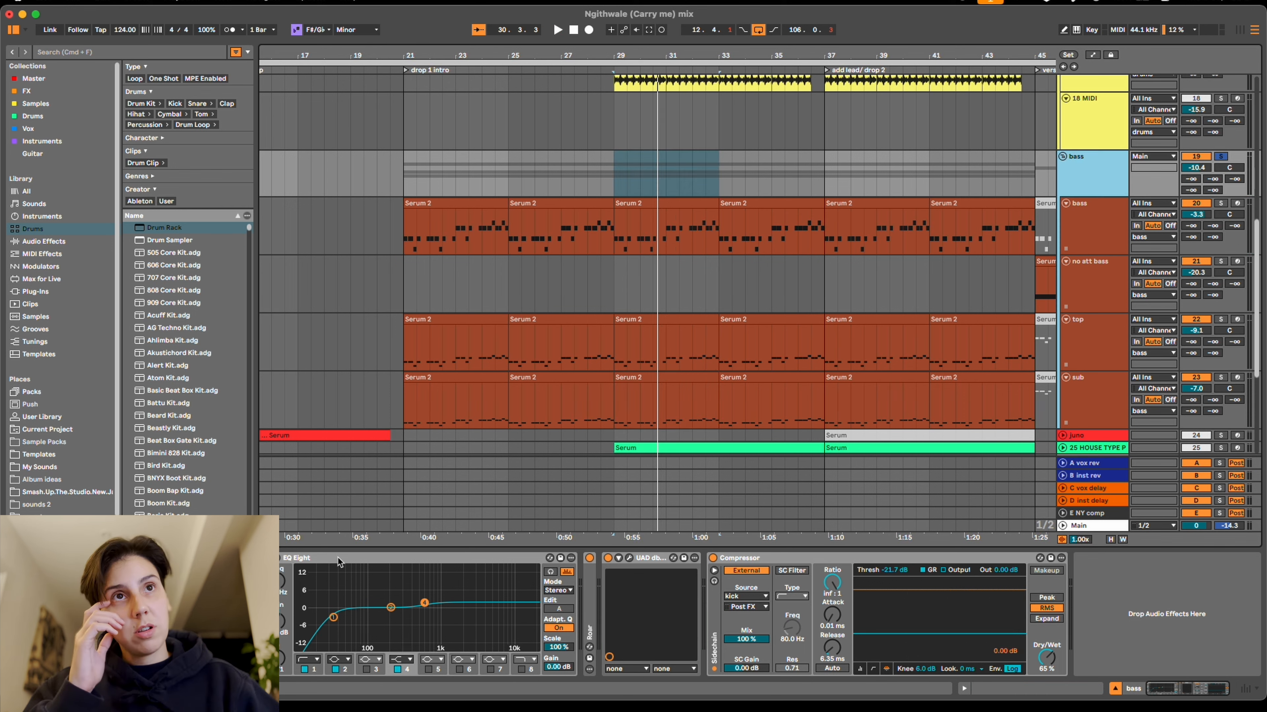
Inspect the bass group's EQ Eight, Roar, UAD dbx 160 and kick-sidechained Compressor, and play the group to watch the compression.
left_click(452, 563)
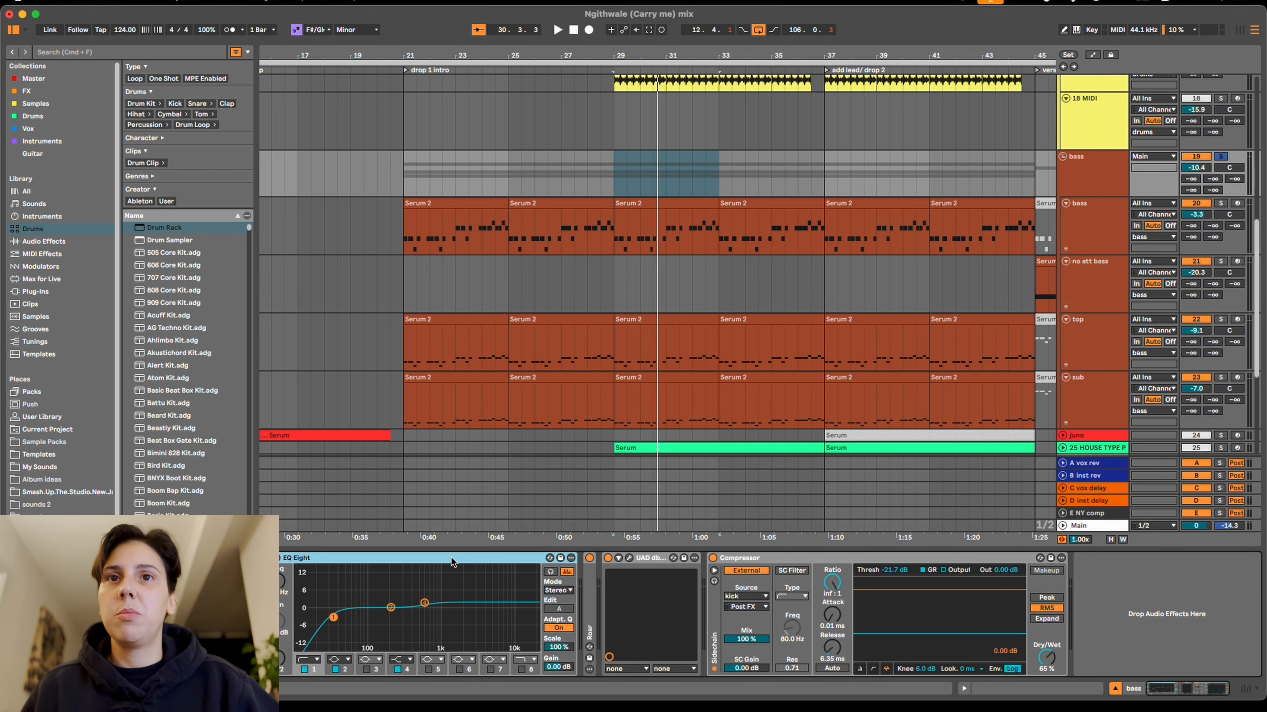
double_click(593, 622)
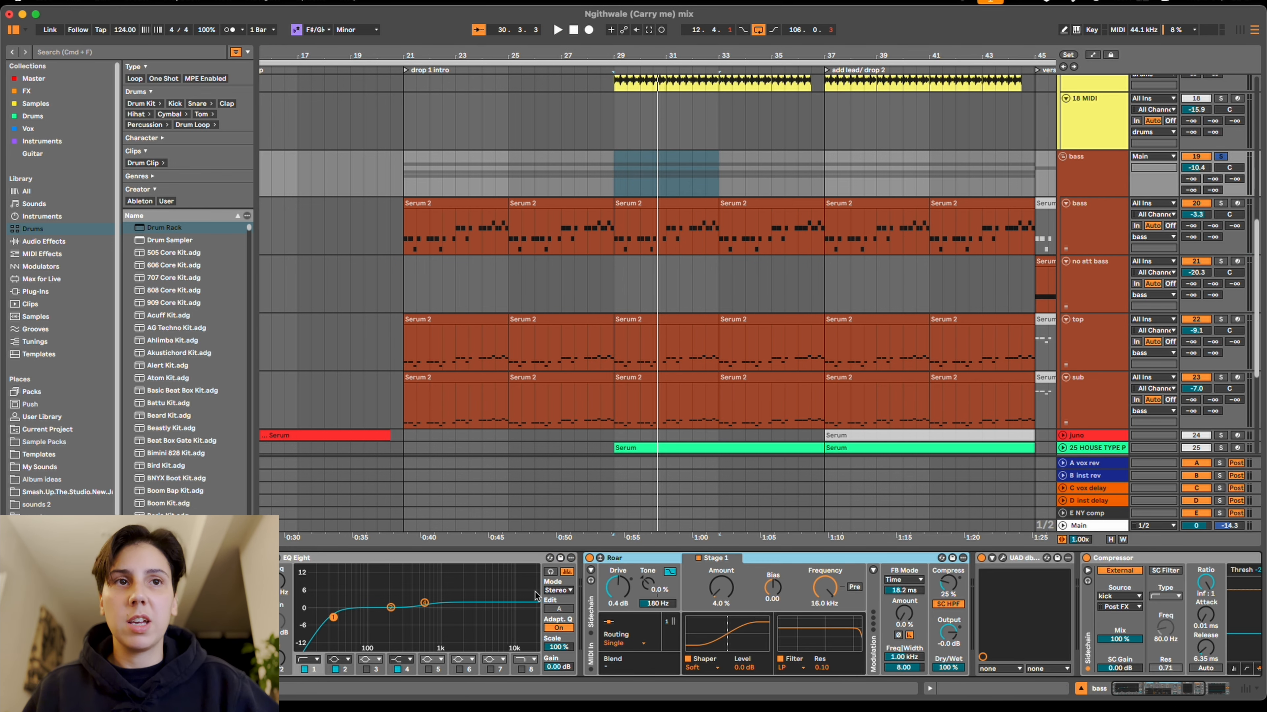
left_click(1002, 558)
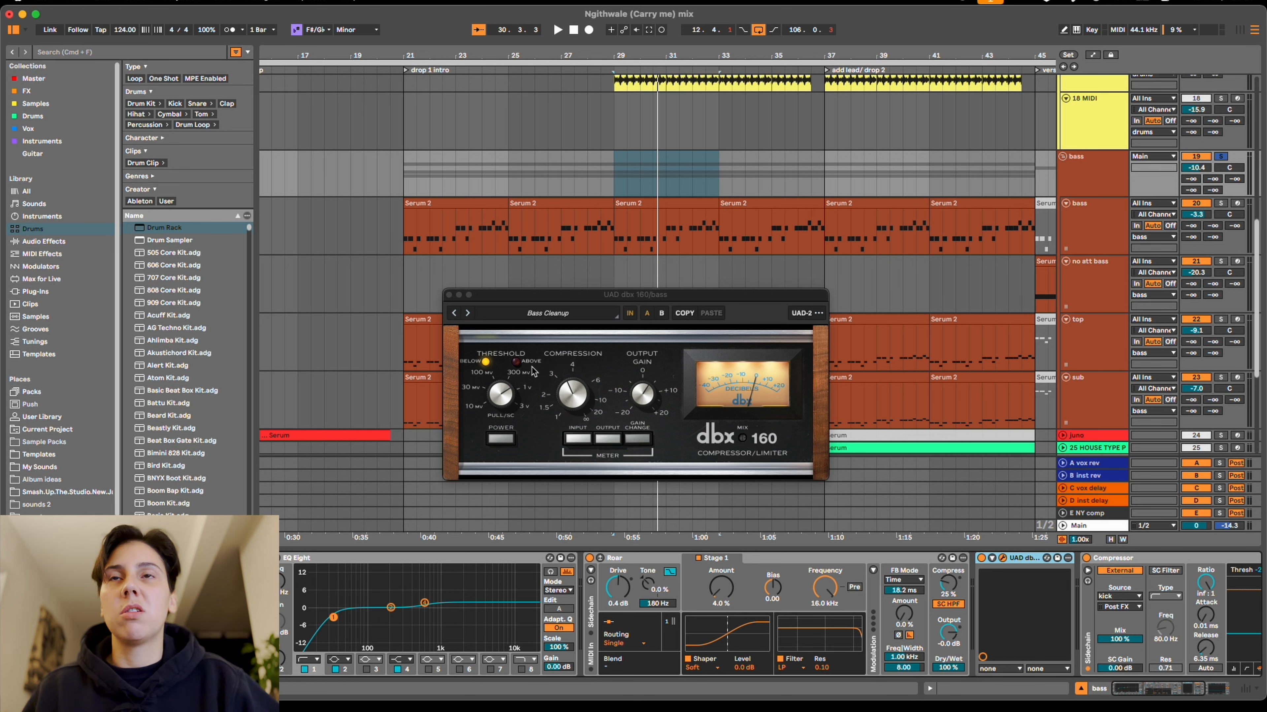
left_click(450, 296)
left_click(449, 296)
scroll(994, 594, "right", 5)
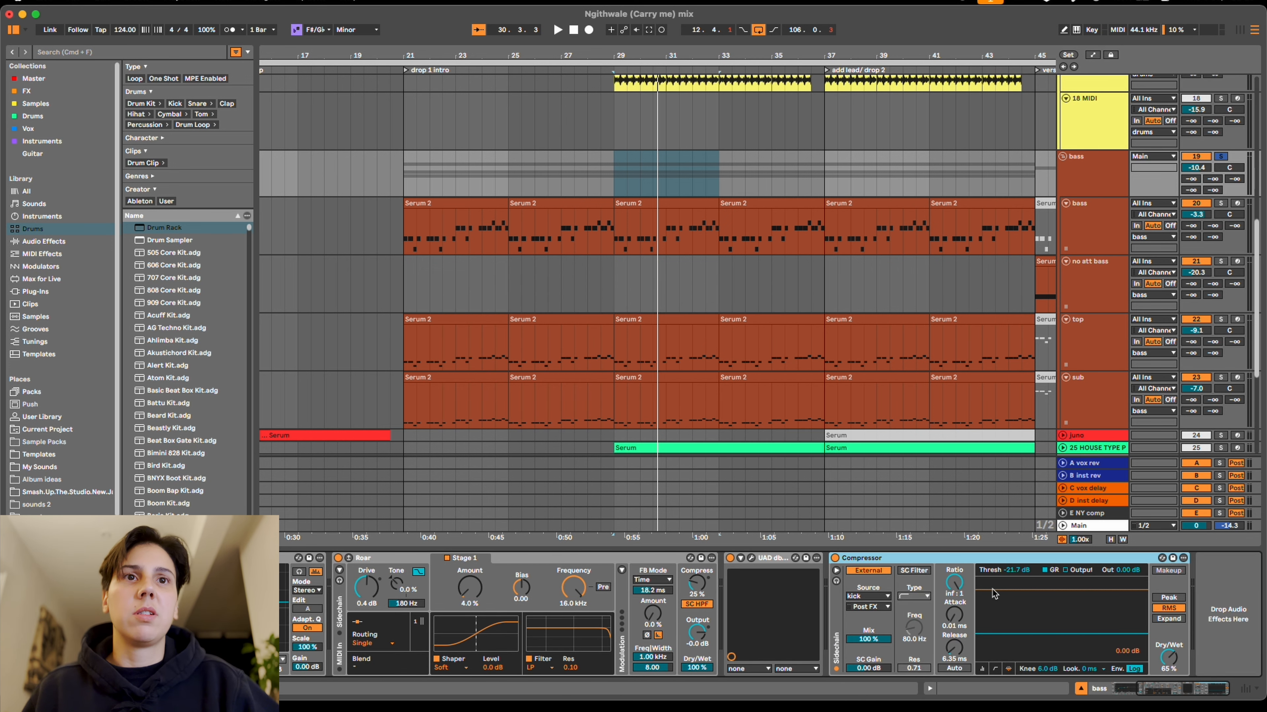
key("space")
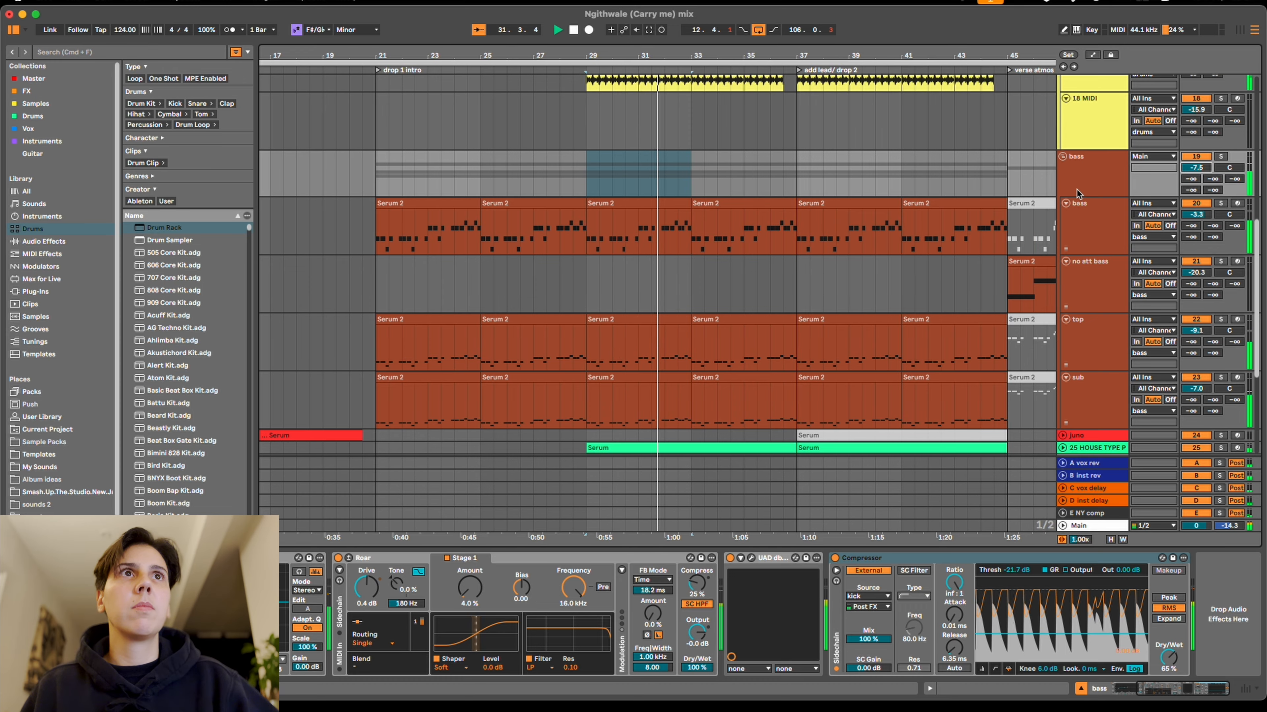
Unfold both HOUSE TYPE PIANO tracks, review the notes in track 25's first drop clip, and return to the device view.
scroll(978, 220, "down", 5)
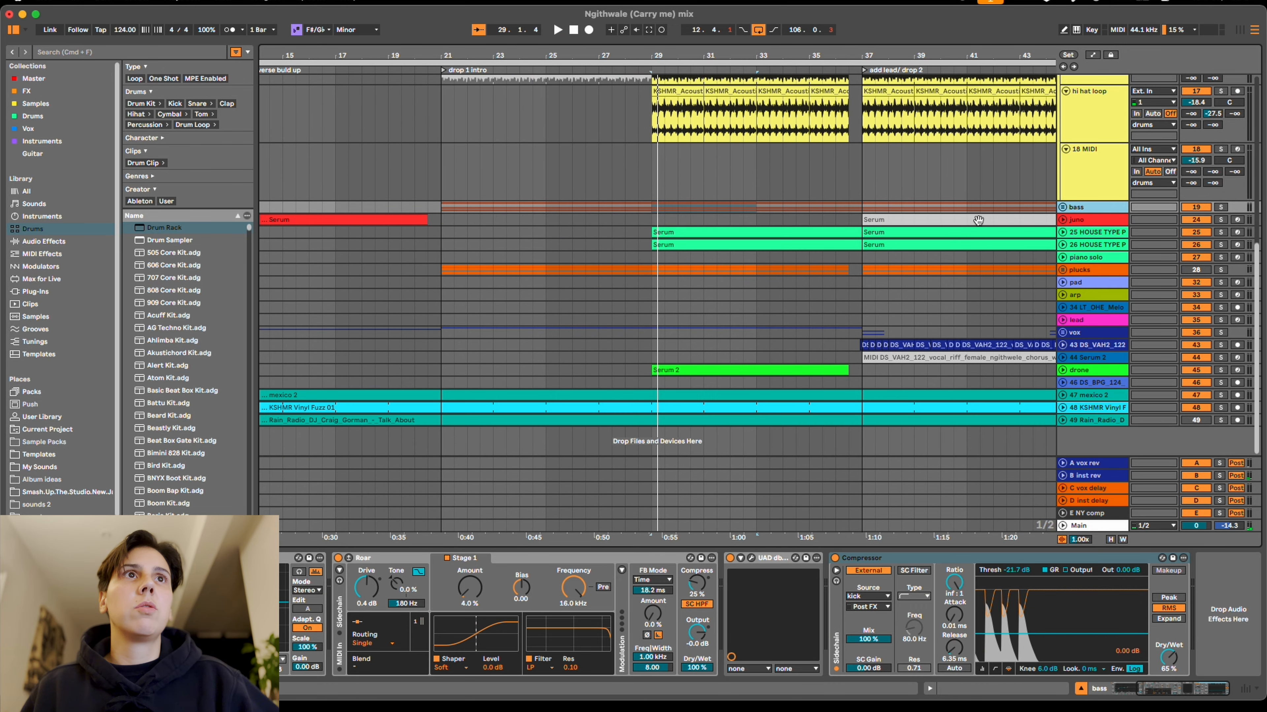
left_click(1098, 233)
left_click(1099, 244)
scroll(969, 111, "up", 3)
scroll(970, 111, "down", 2)
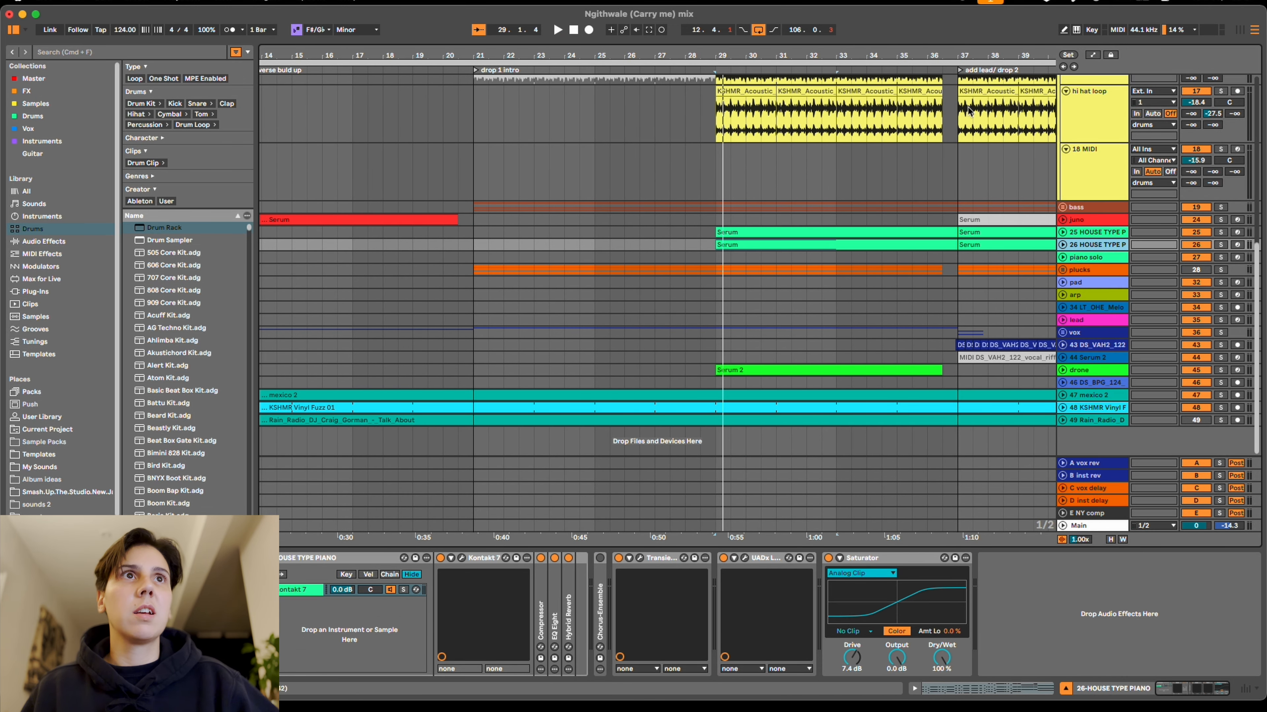
left_click(1063, 233)
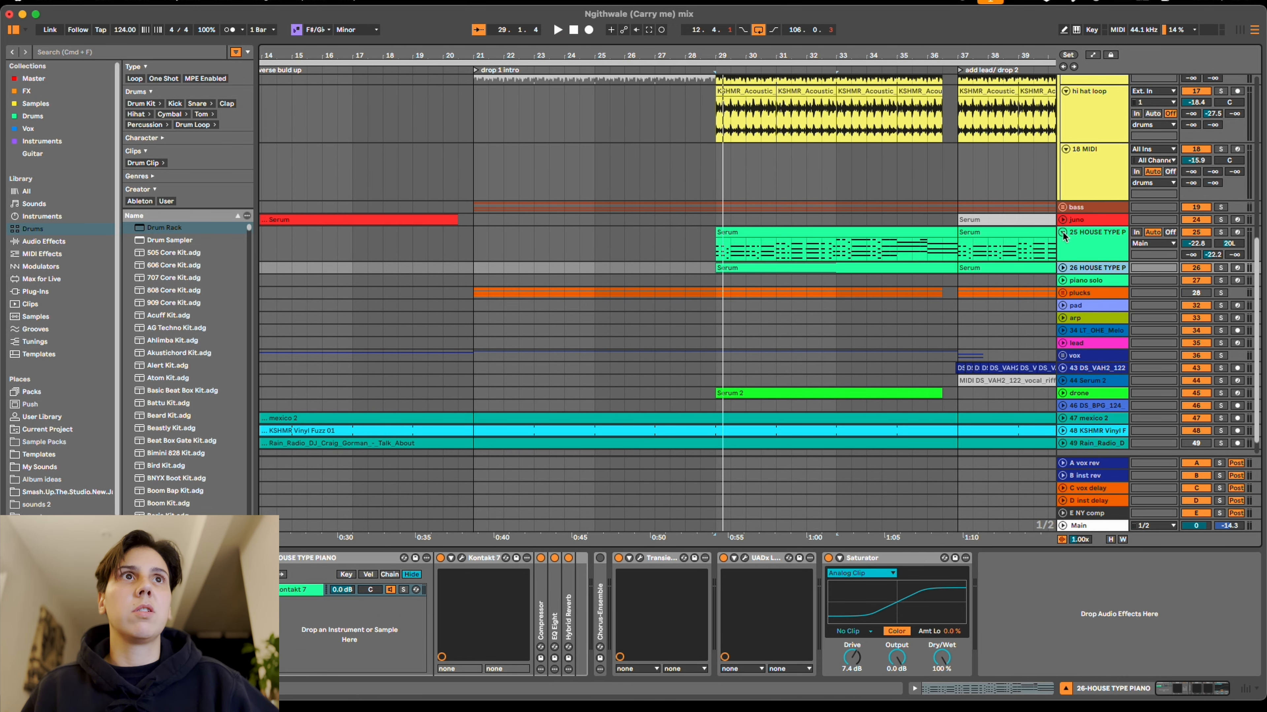
left_click(1062, 268)
double_click(813, 245)
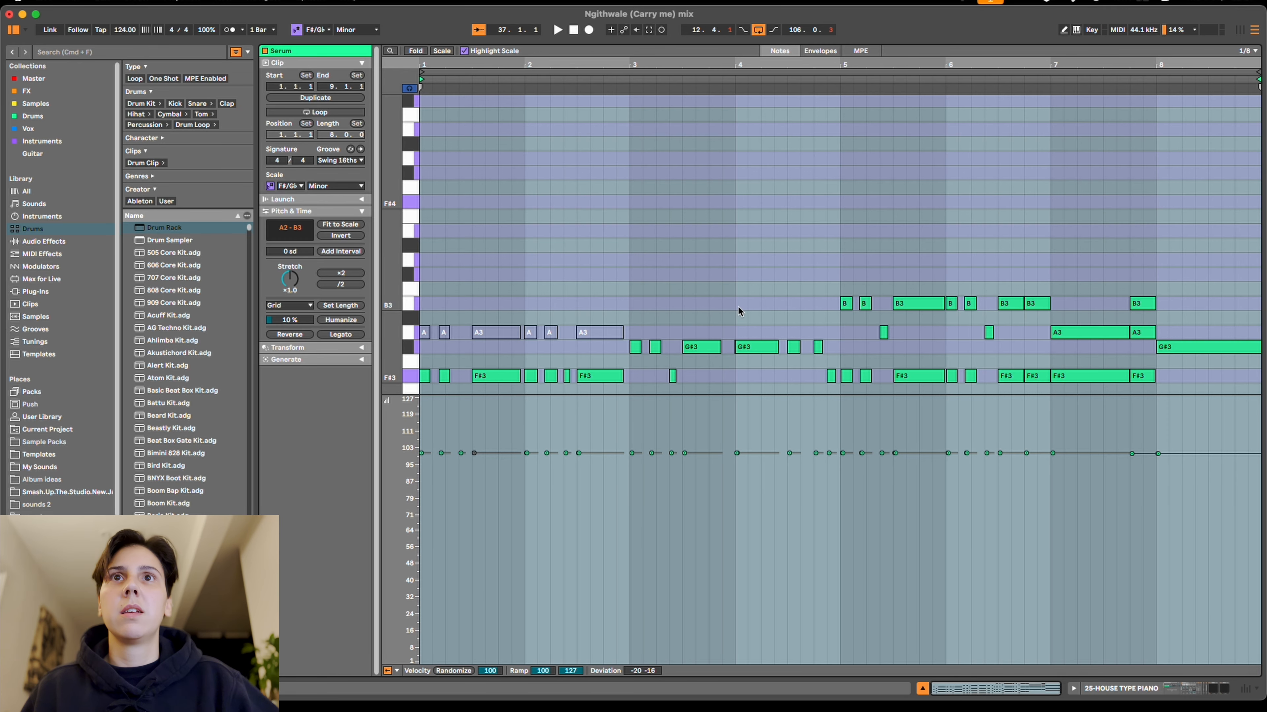
scroll(757, 269, "up", 1)
key("shift+Tab")
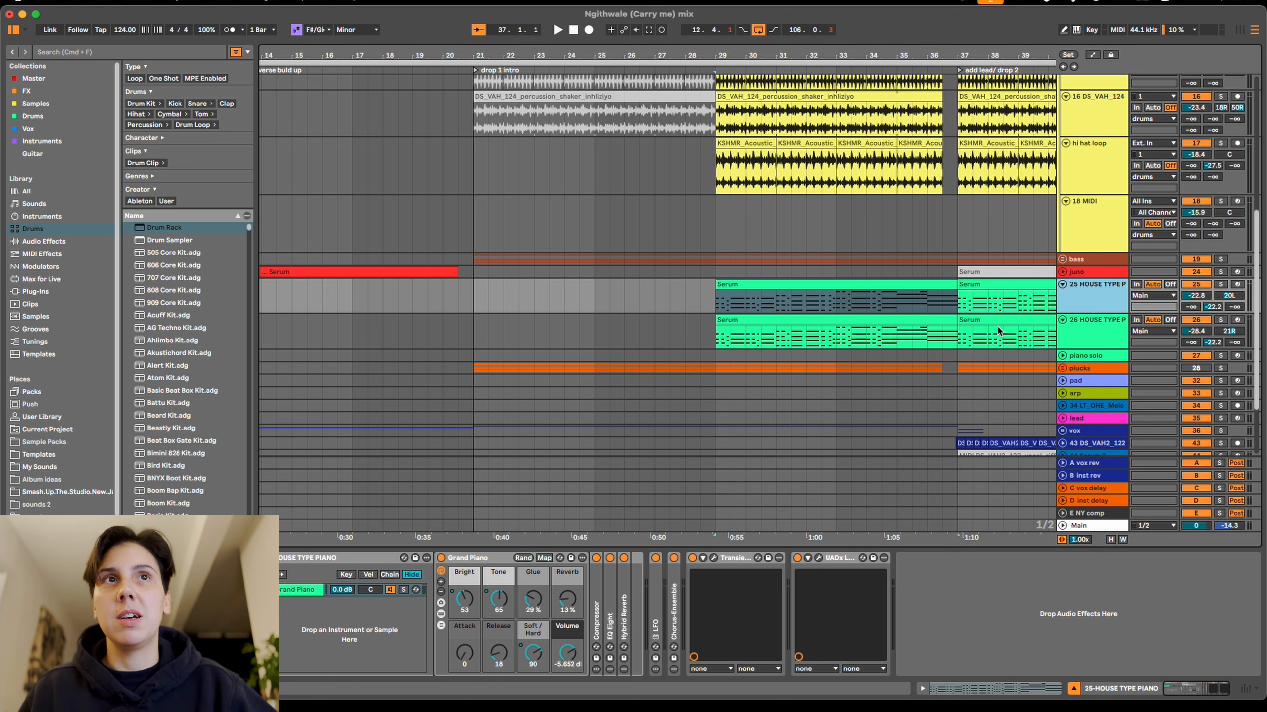
Play the two HOUSE TYPE PIANO tracks from bar 29, soloing track 26, track 25, and both together.
left_click(1222, 286)
left_click(1220, 322)
key("space")
scroll(1220, 322, "right", 3)
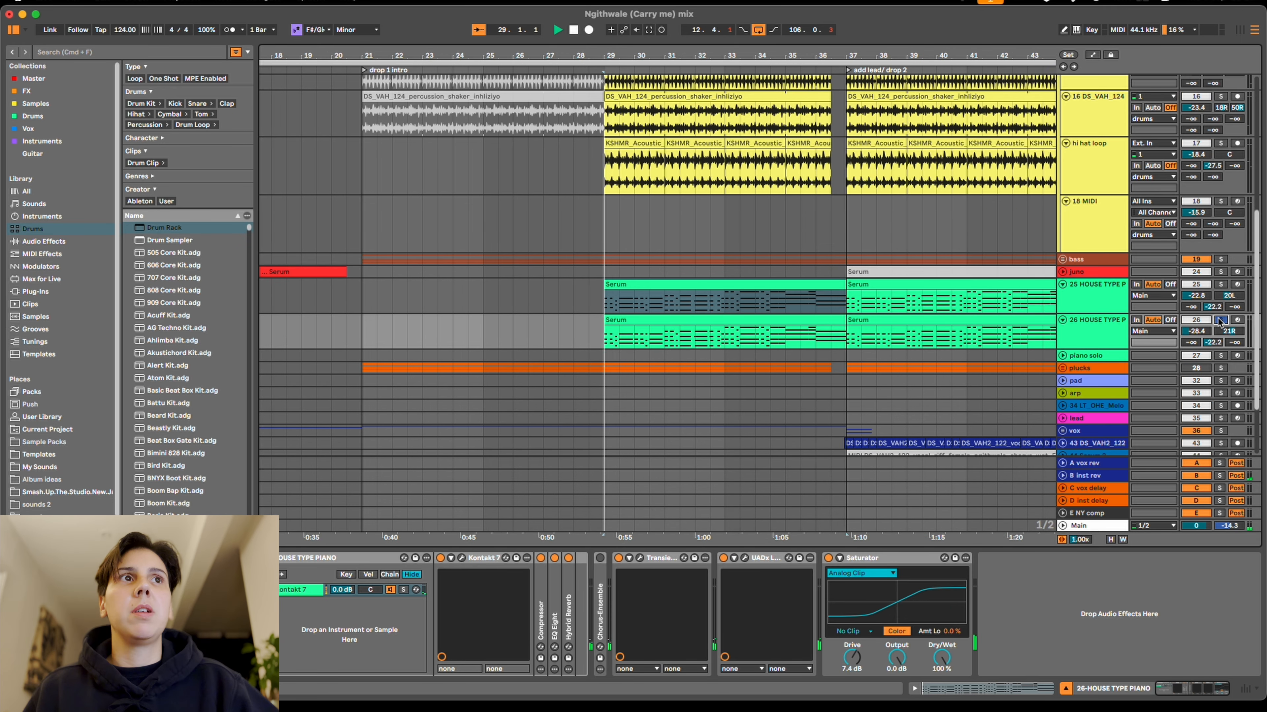
scroll(1219, 322, "left", 1)
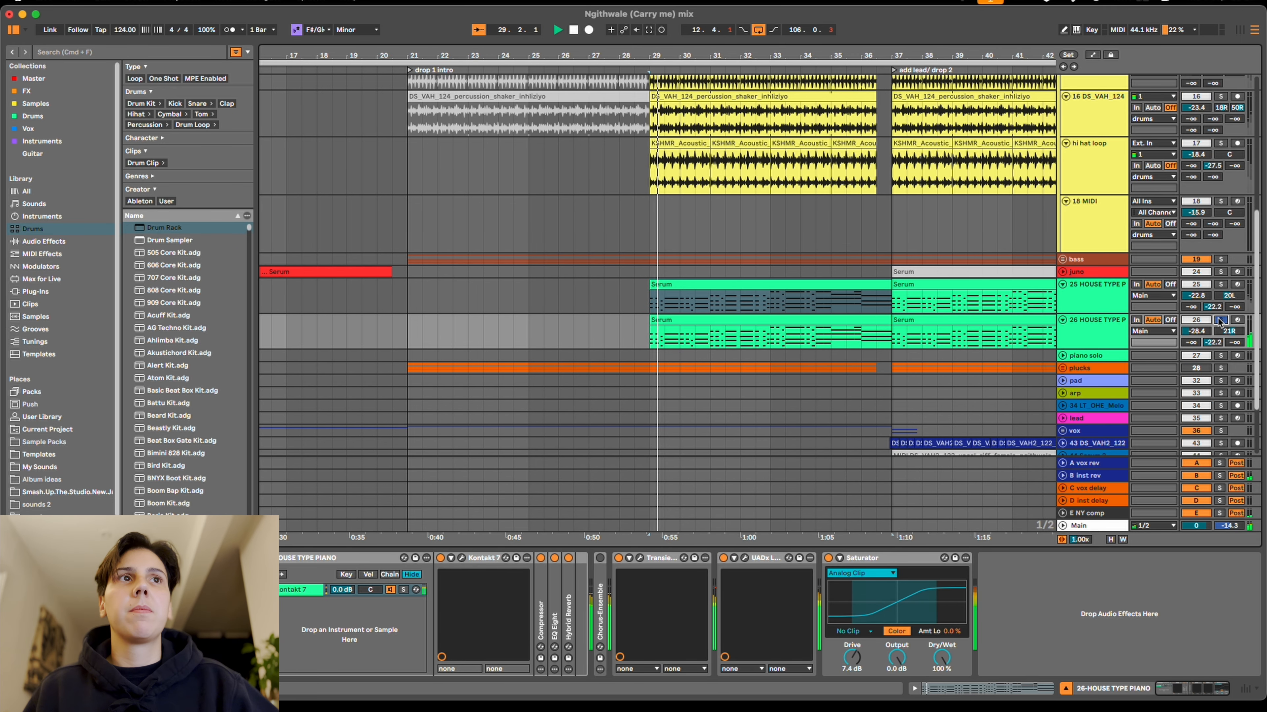
left_click(1222, 285)
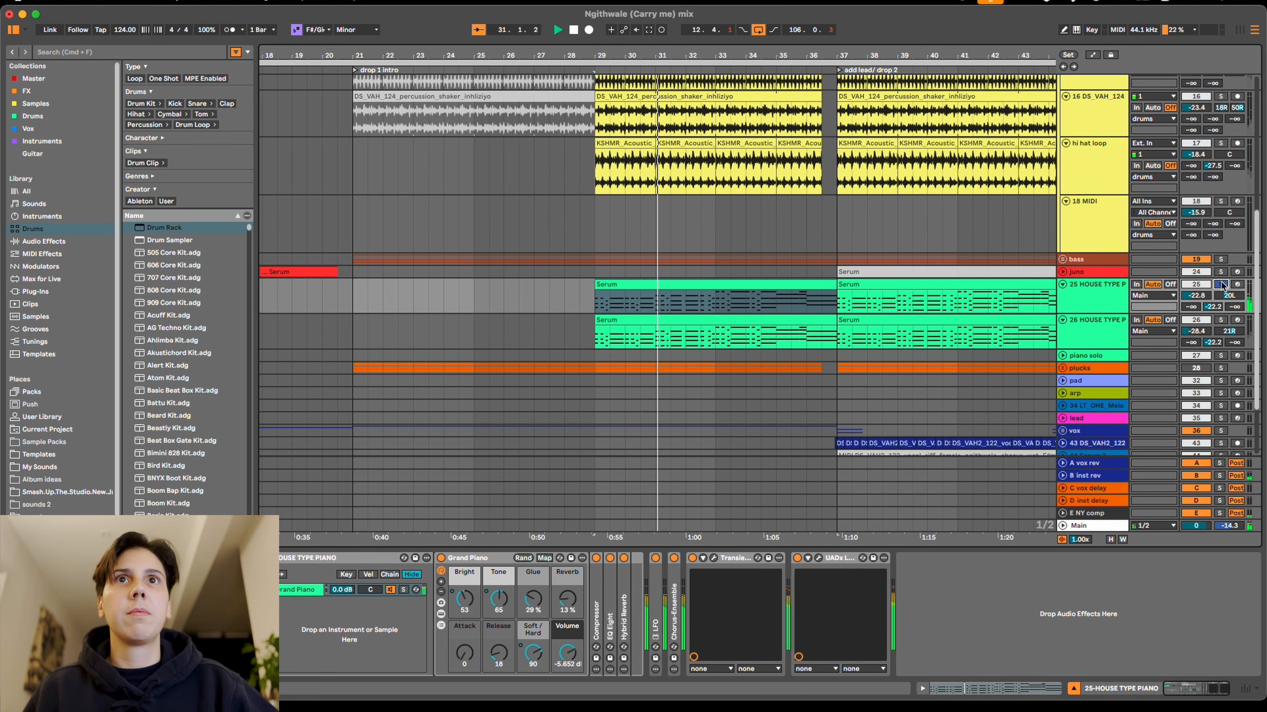
left_click(1222, 321)
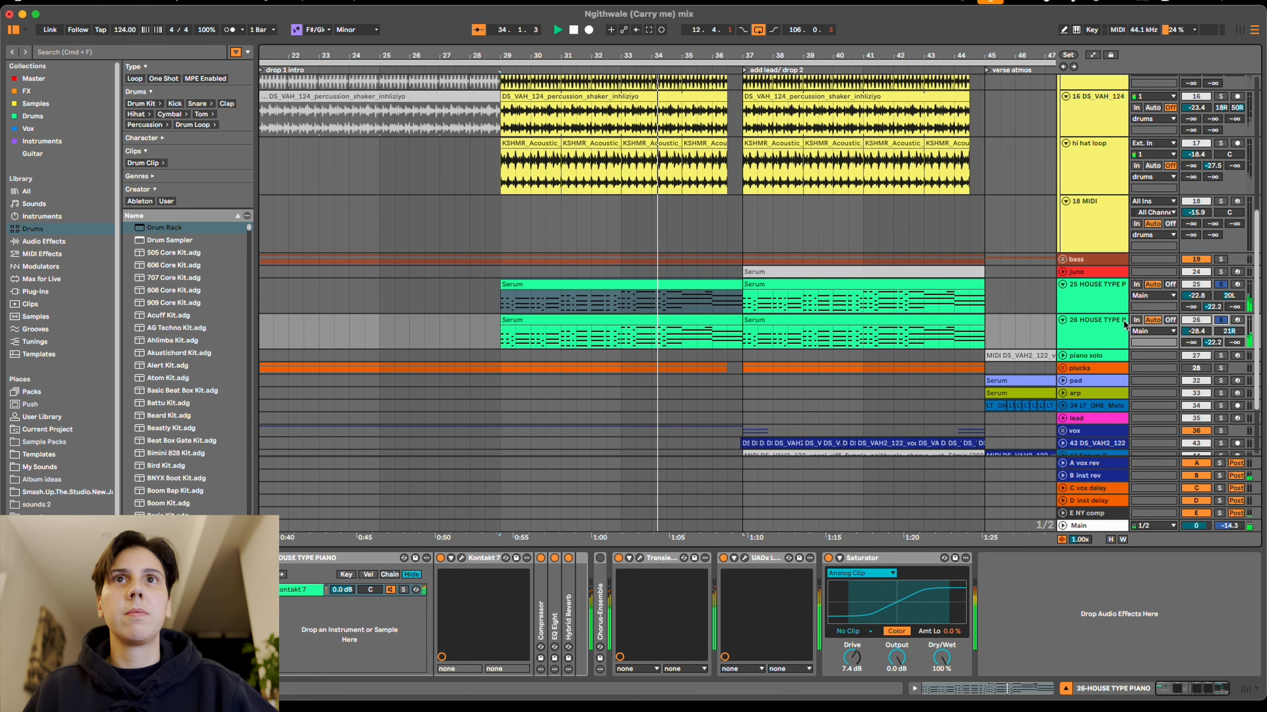
key("space")
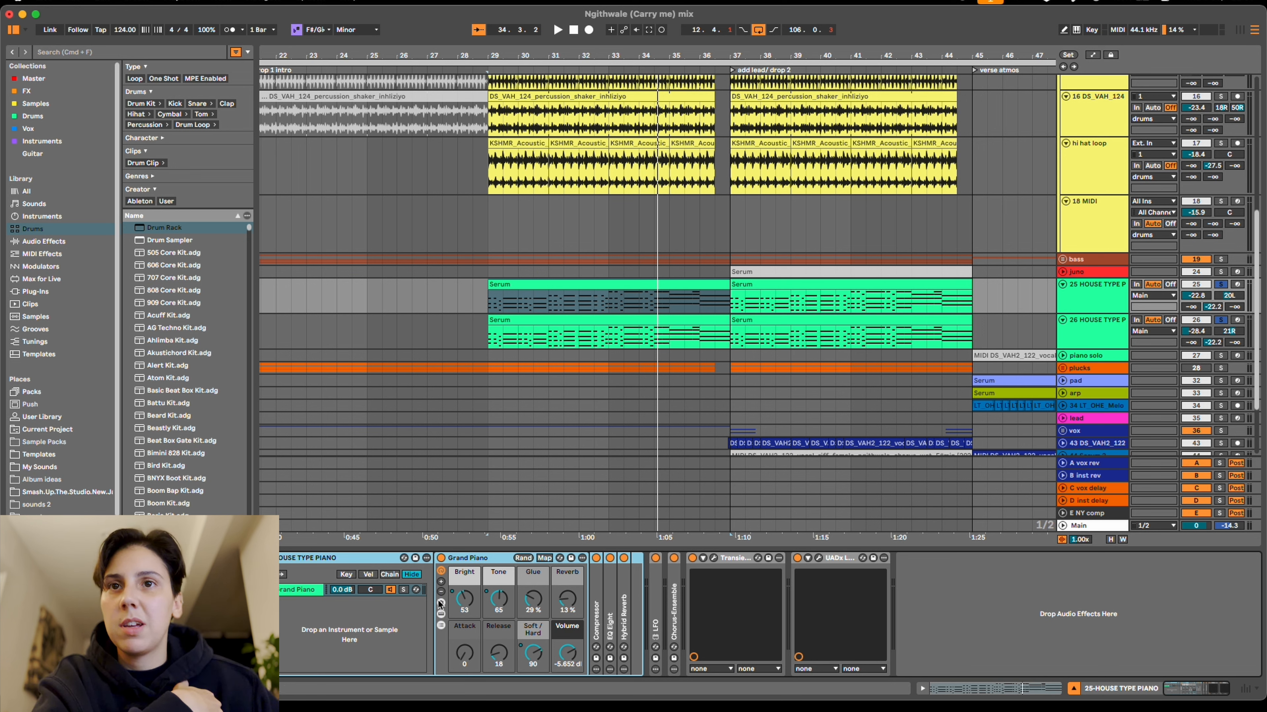
Inspect the Compressor, EQ Eight and Hybrid Reverb on piano track 25, collapsing each device after viewing it.
double_click(597, 611)
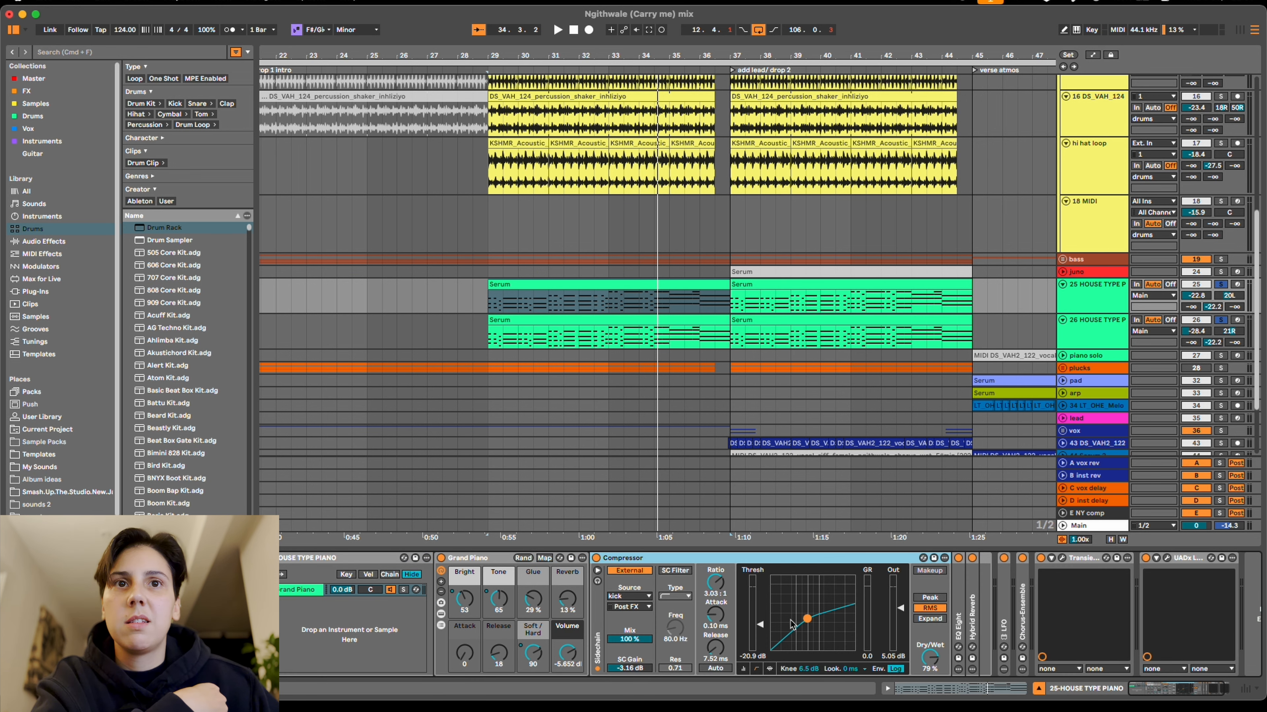
double_click(771, 561)
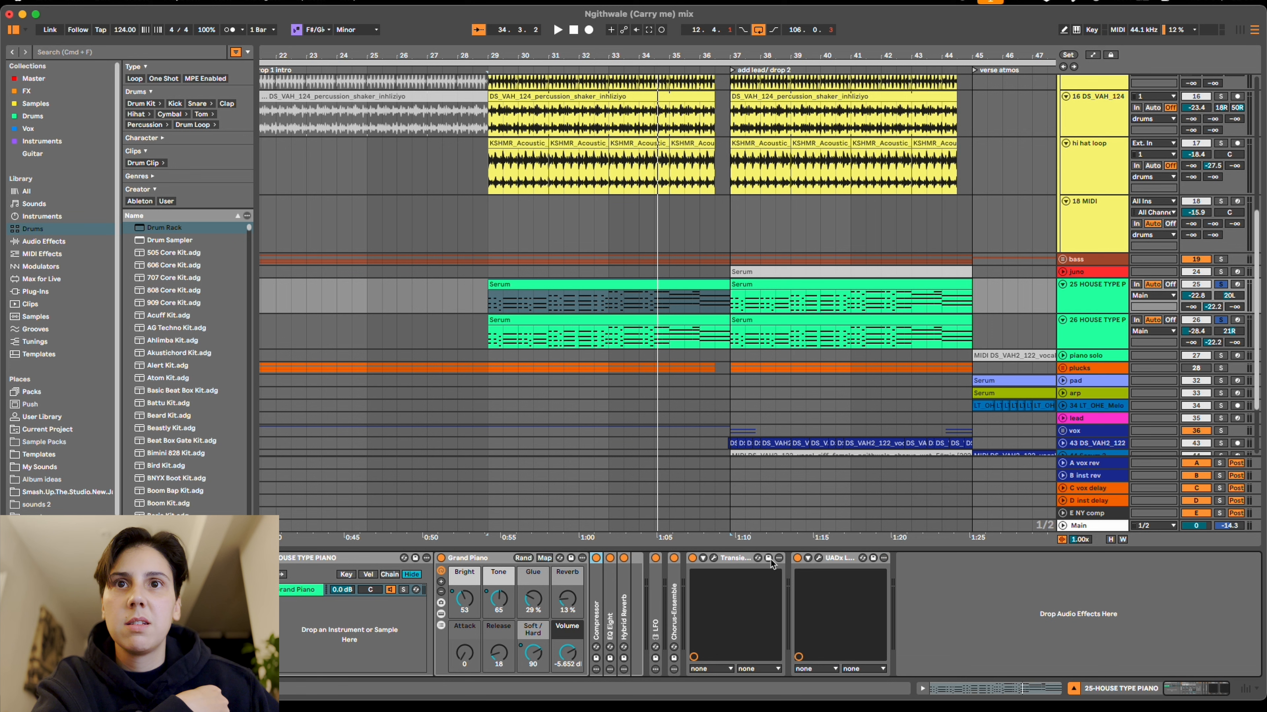
double_click(608, 606)
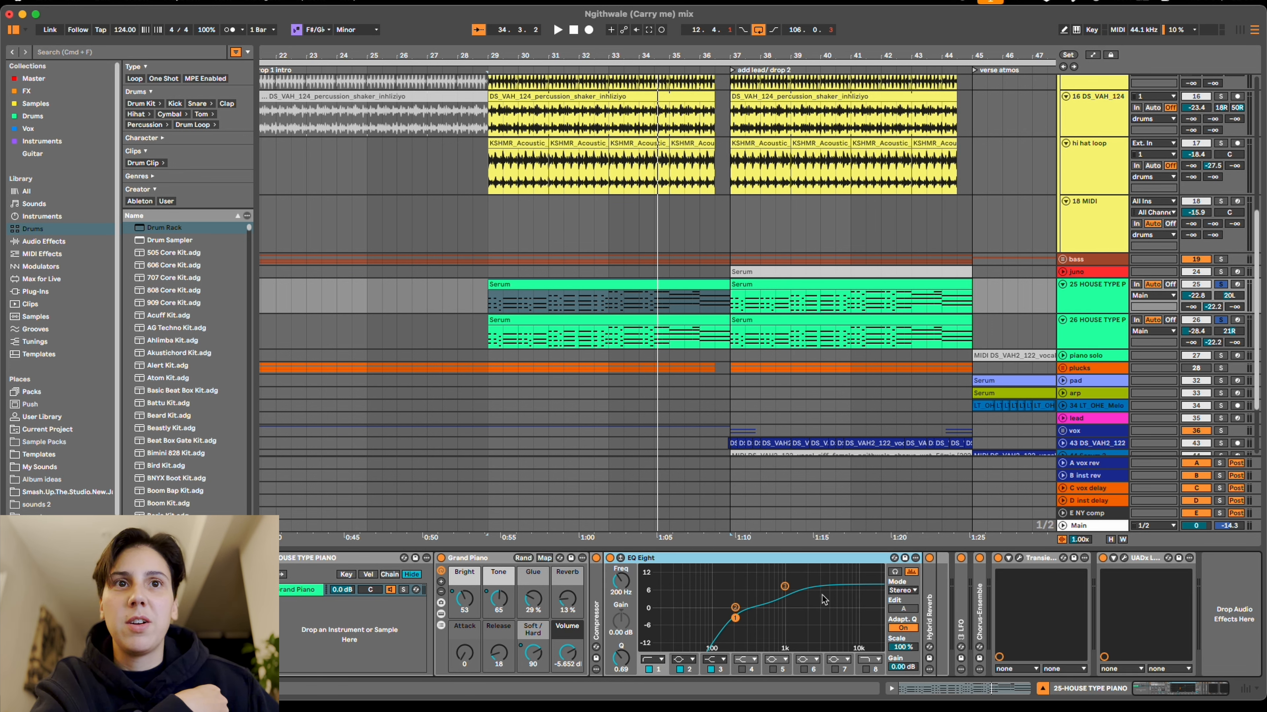
double_click(808, 562)
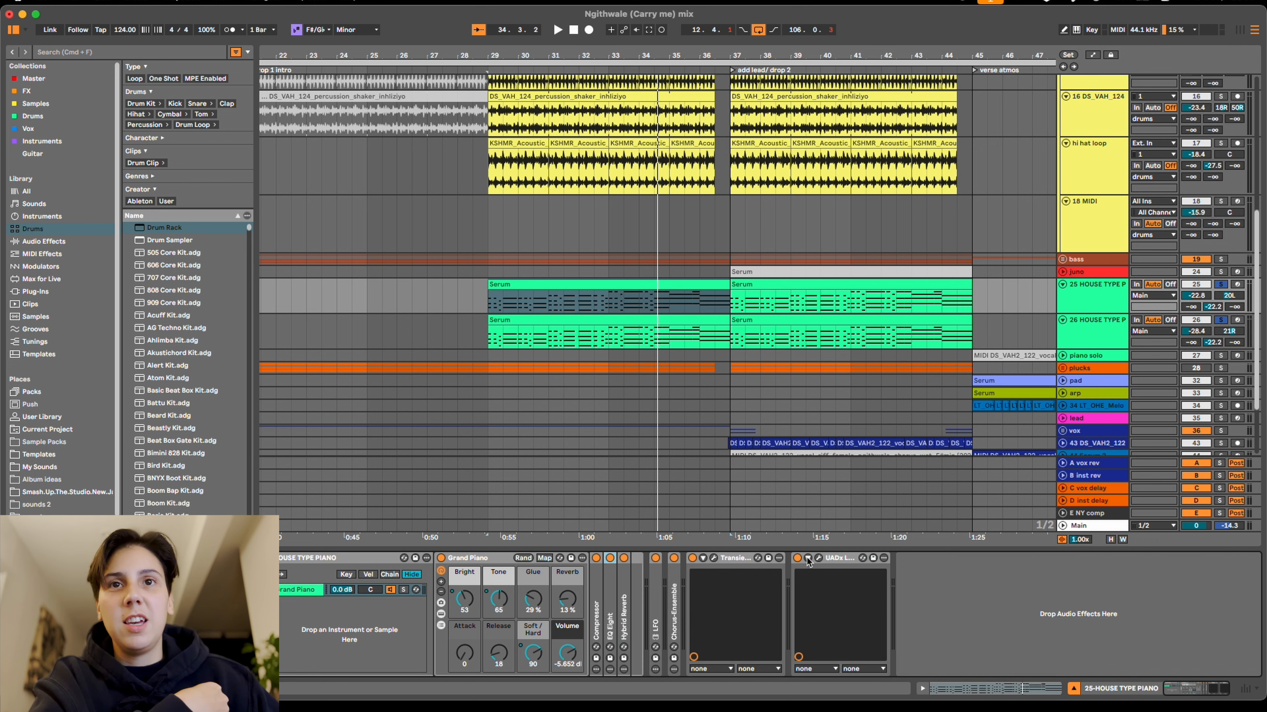
double_click(625, 623)
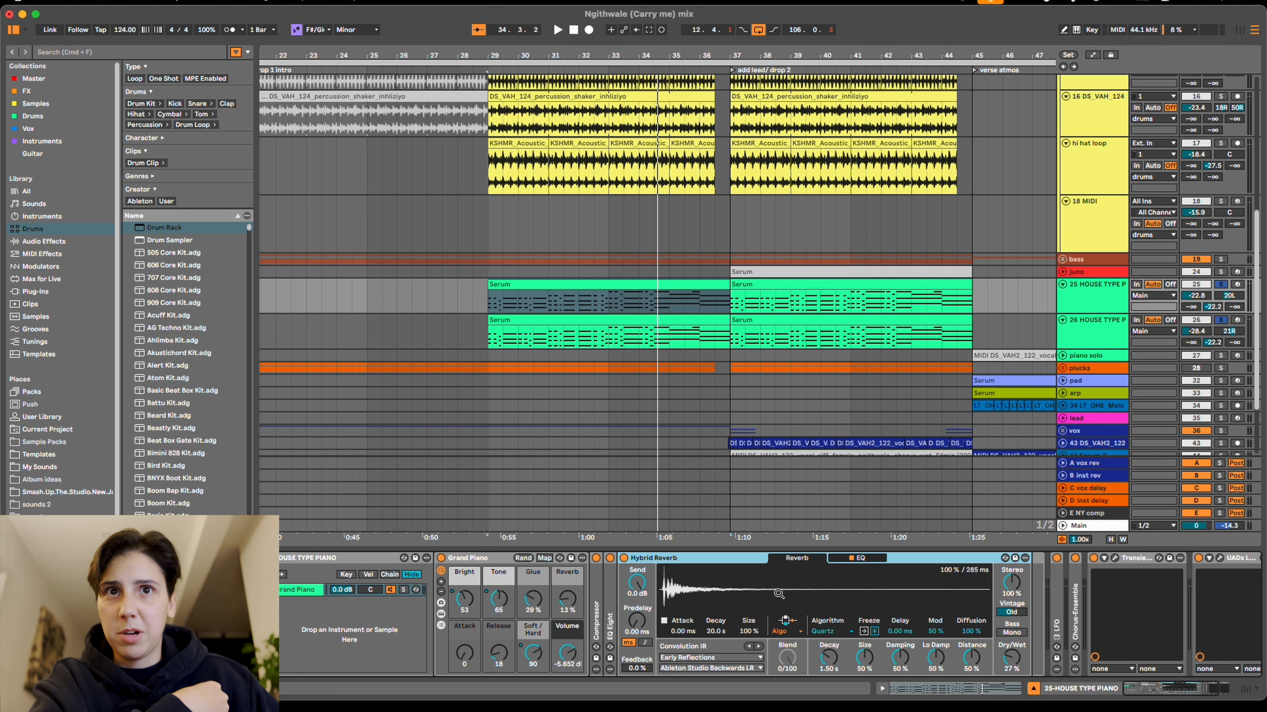
double_click(713, 558)
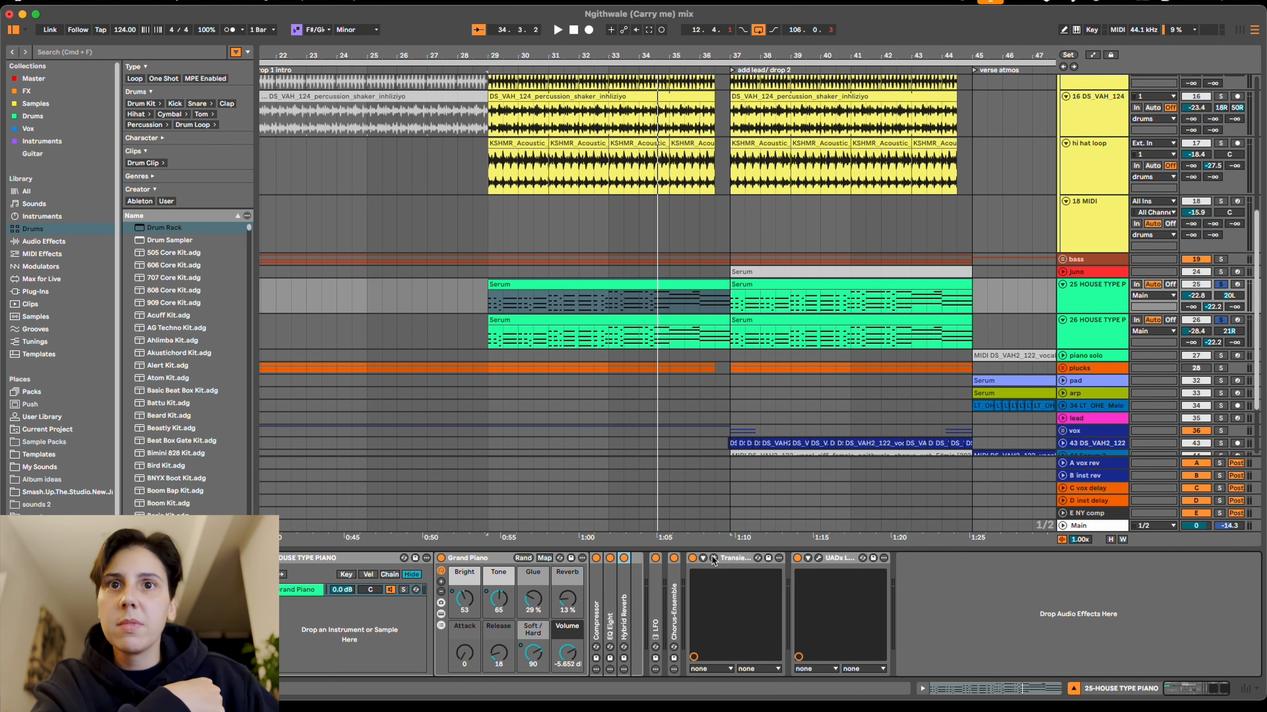
Inspect piano track 25's LFO, Chorus-Ensemble, Transient Master and UADx LA-2A Silver Compressor, placing the plug-in windows so both are visible.
double_click(658, 593)
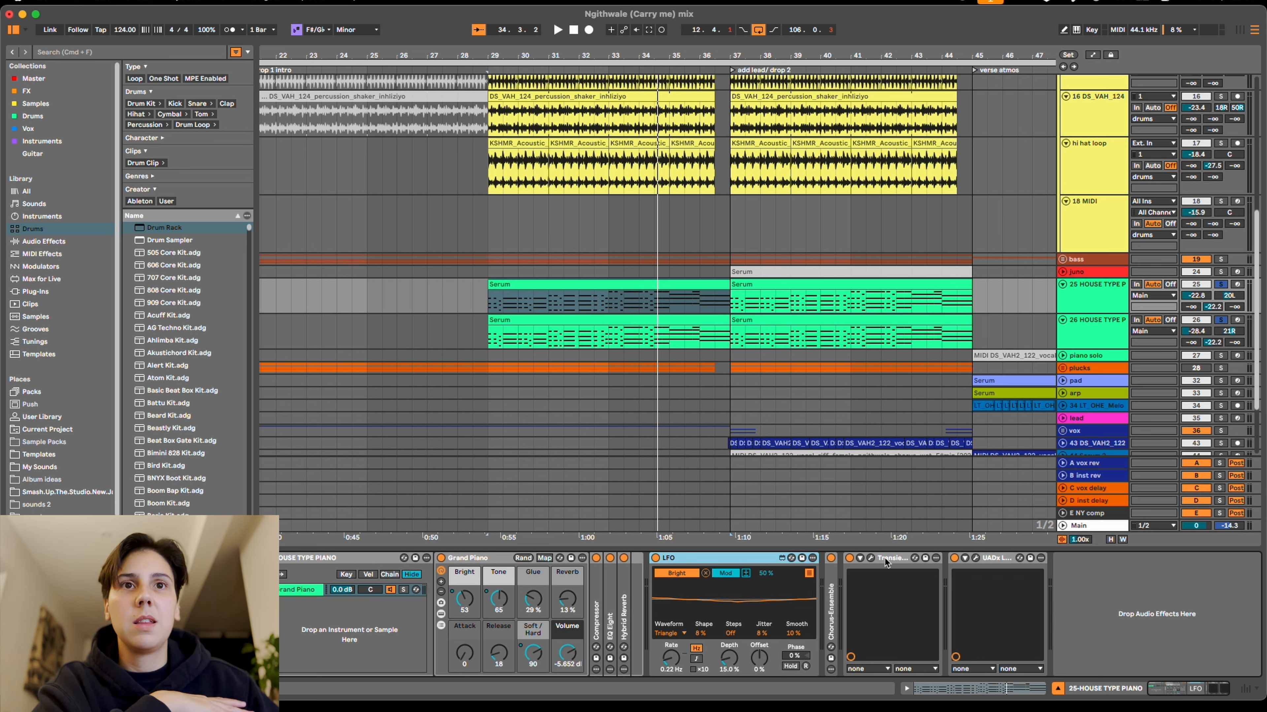
double_click(836, 598)
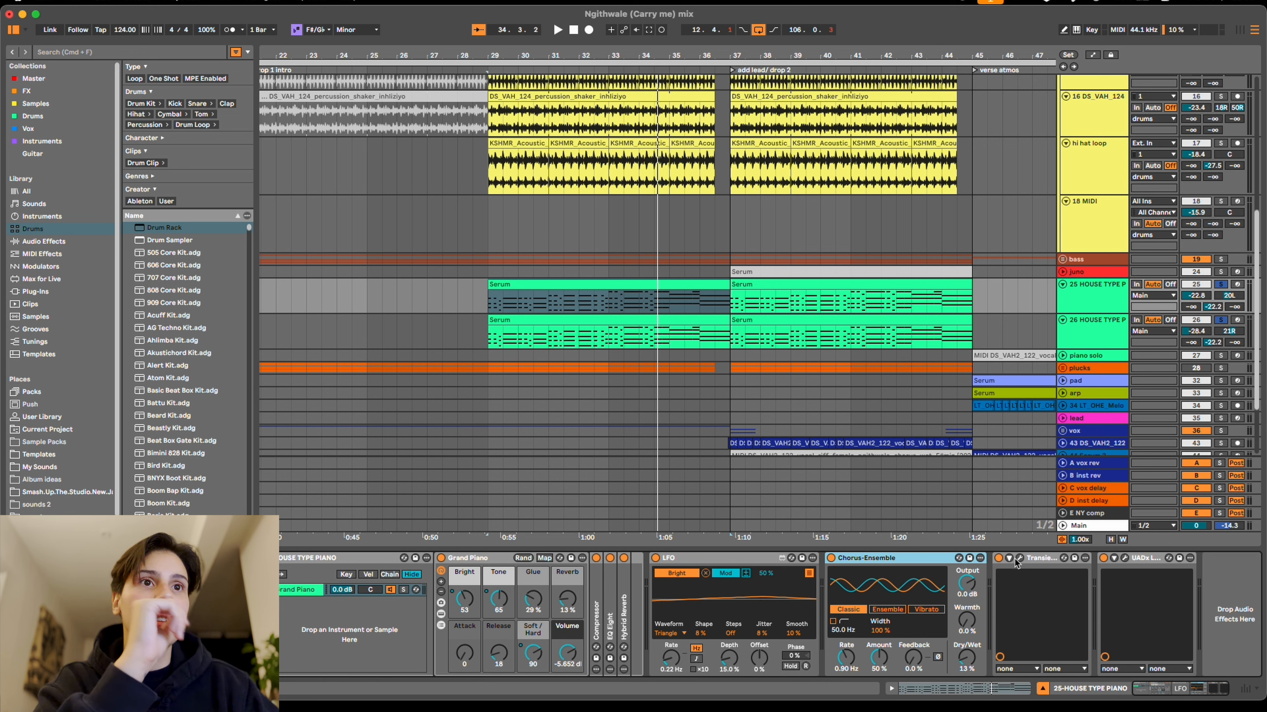
left_click(1034, 561)
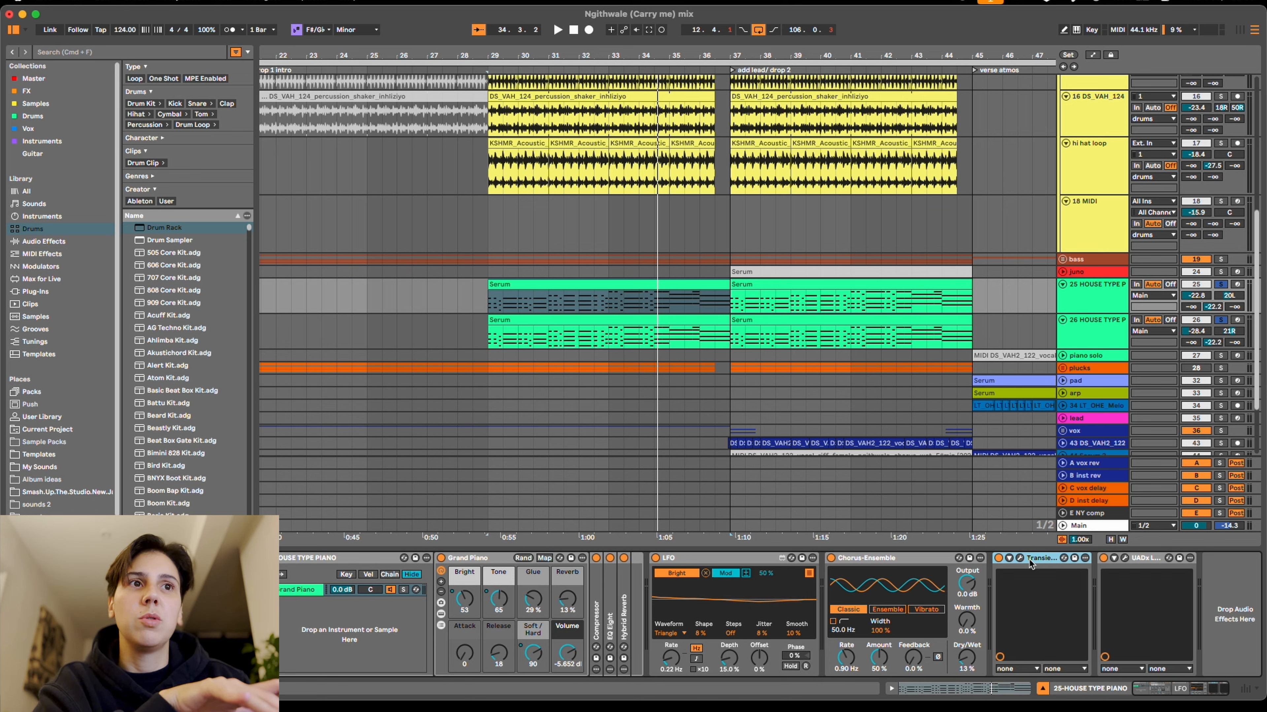
left_click(1020, 558)
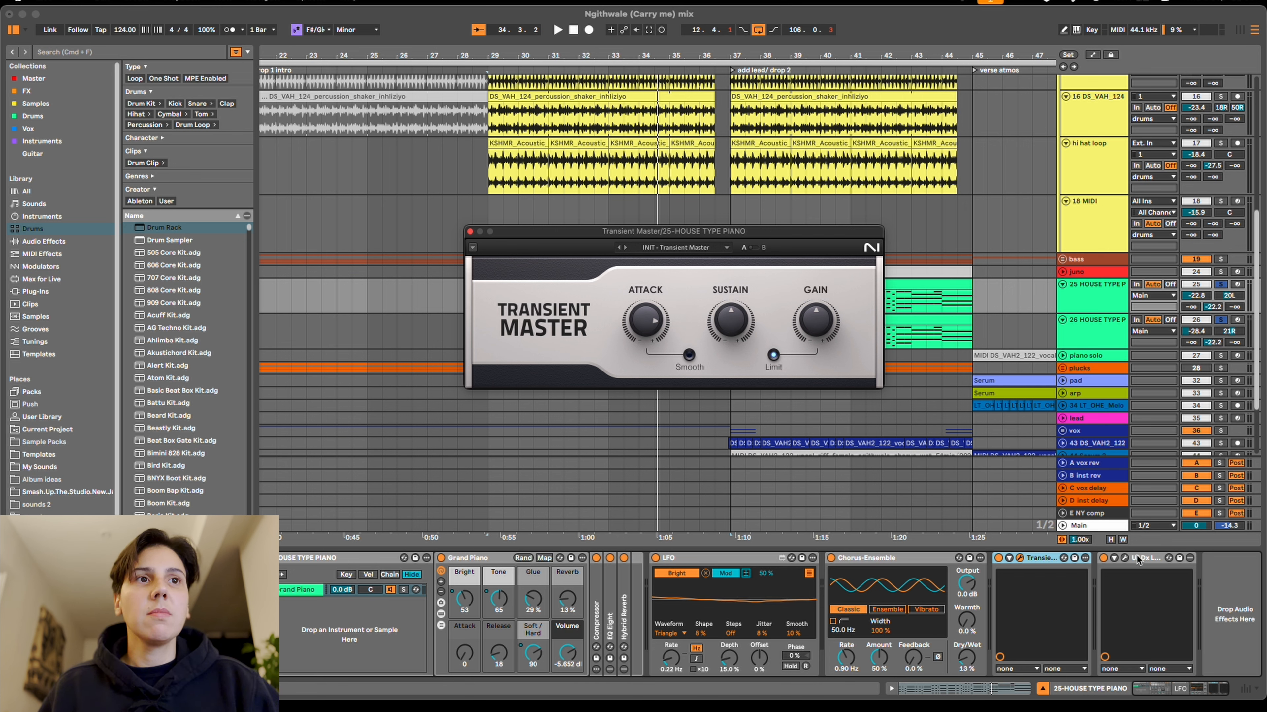
left_click(1125, 558)
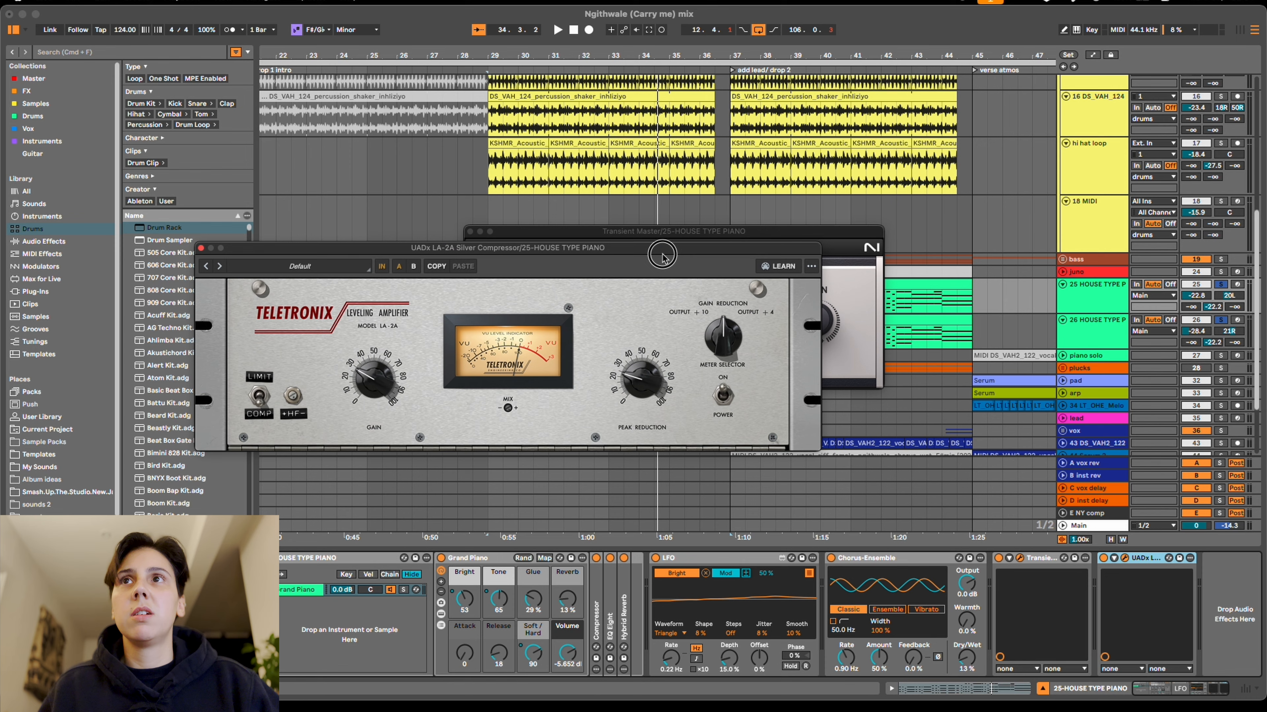
left_click_drag(663, 255, 862, 362)
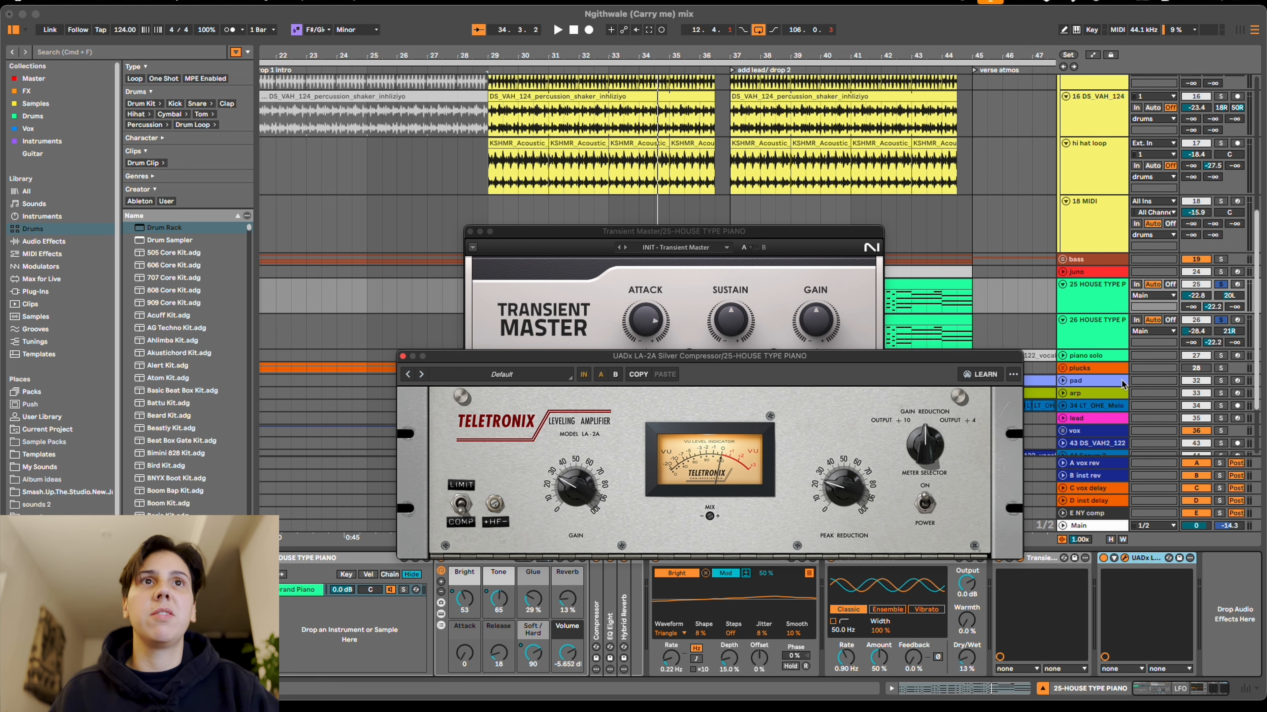
Inspect piano track 26's Kontakt 7 instrument, The Grandeur, and review its Transient Master, UADx LA-2A and Saturator devices.
left_click(1091, 329)
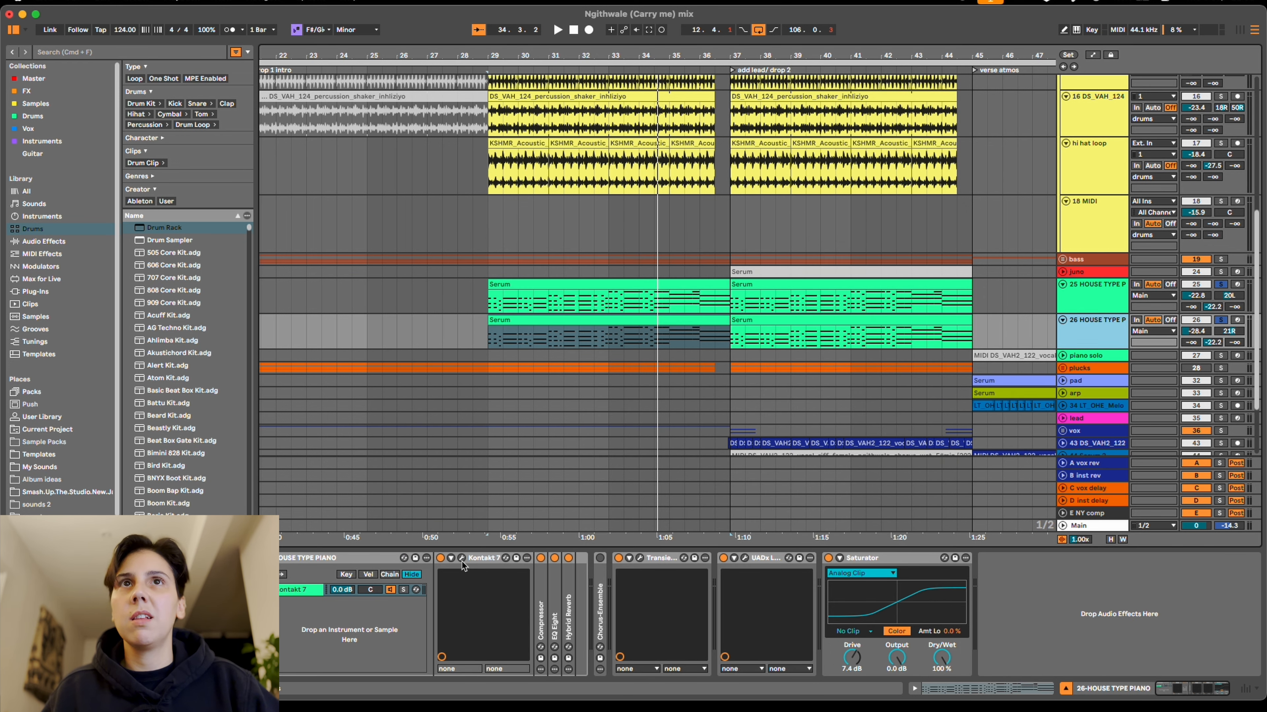
left_click(505, 558)
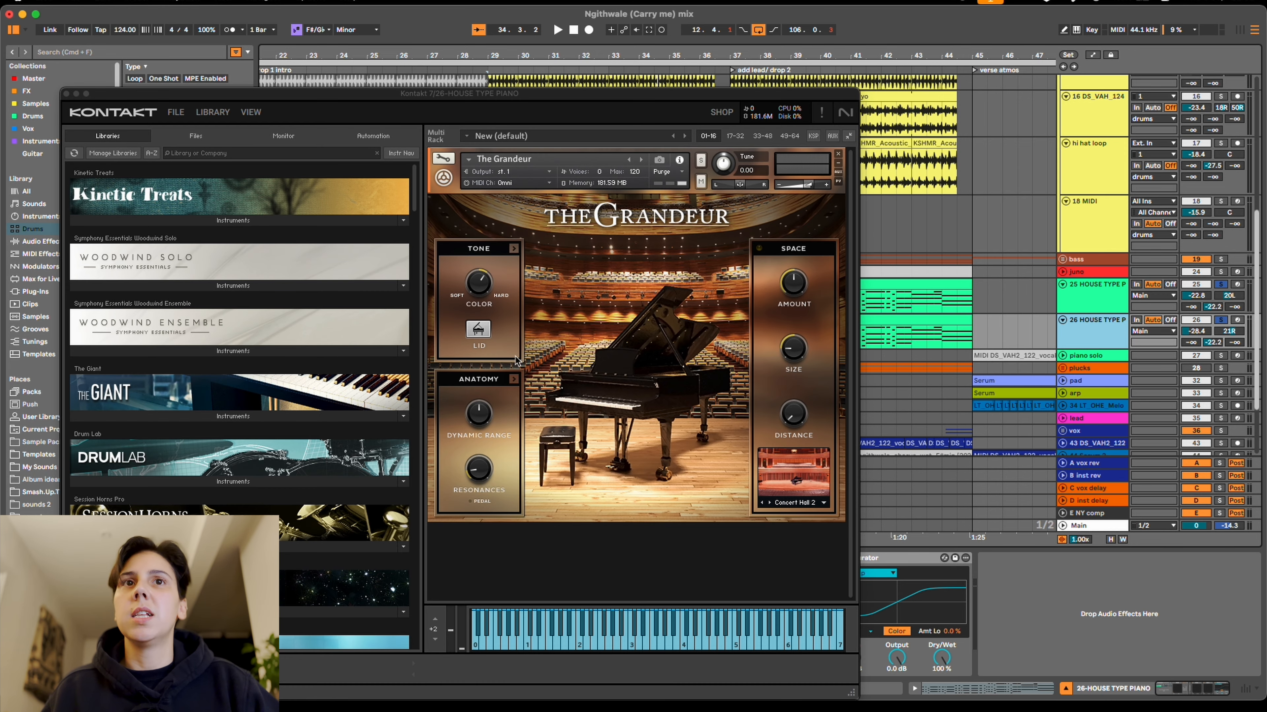
left_click(66, 94)
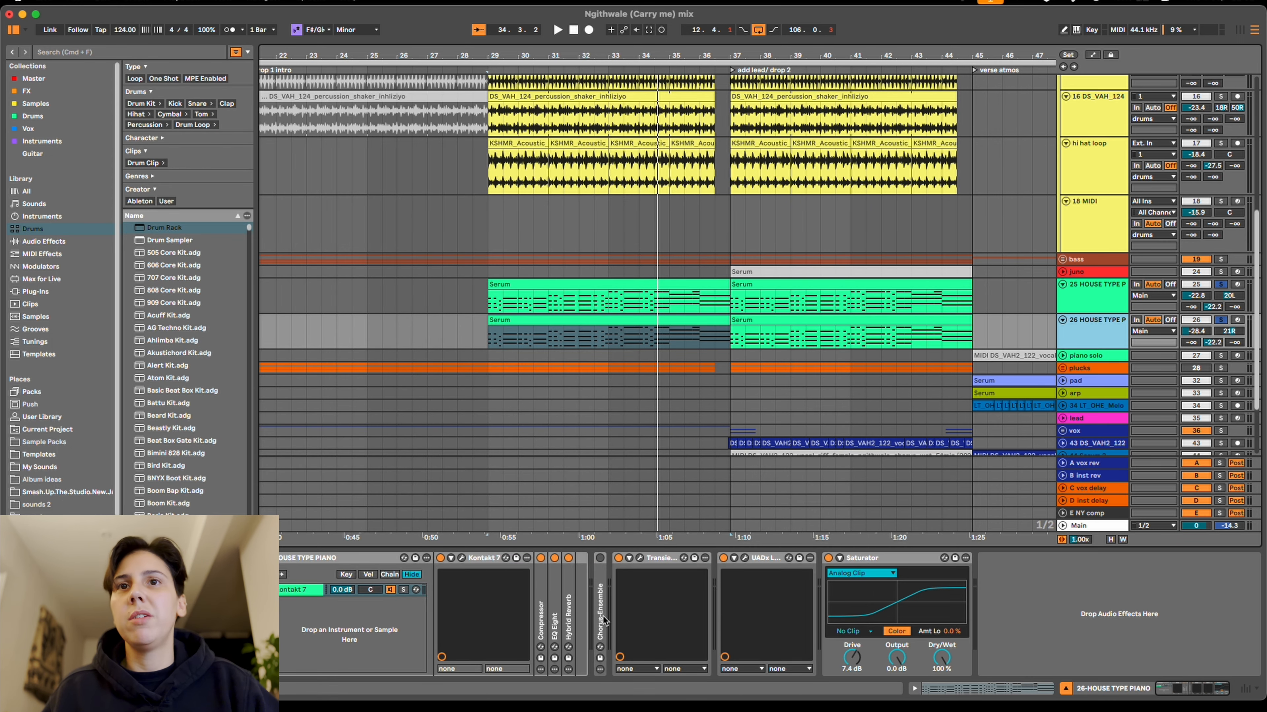
left_click(669, 560)
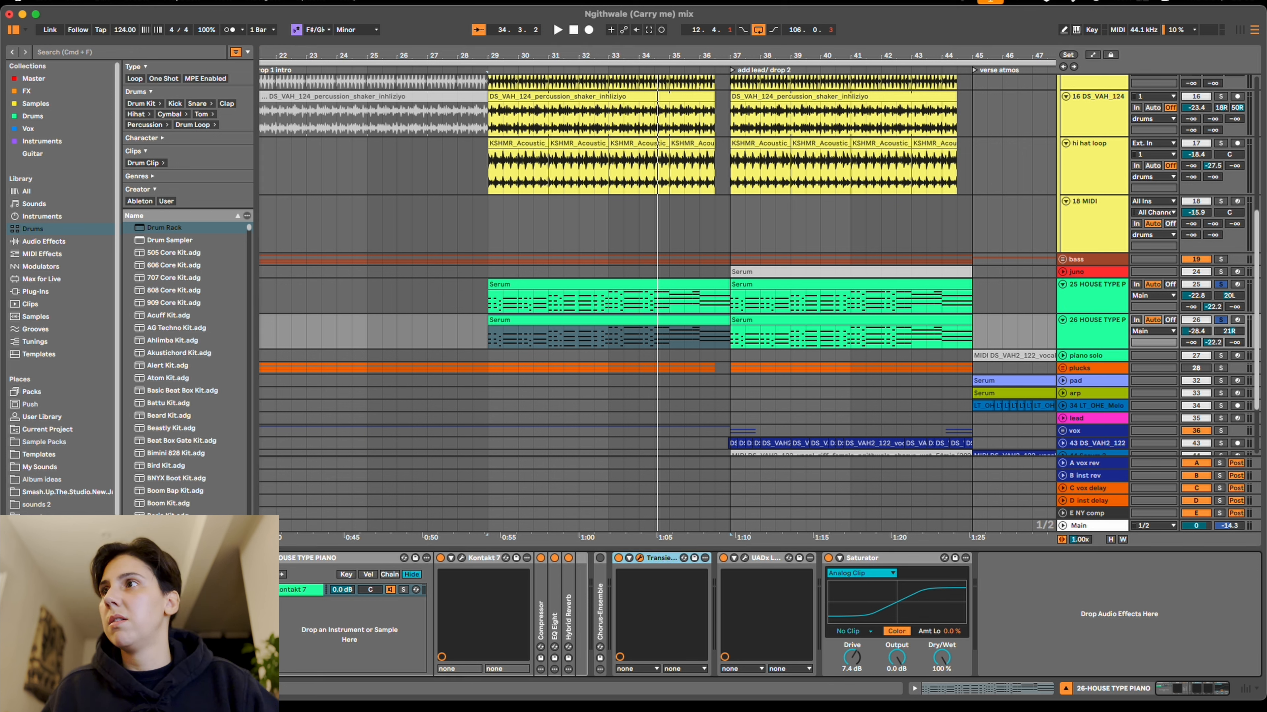
left_click(758, 563)
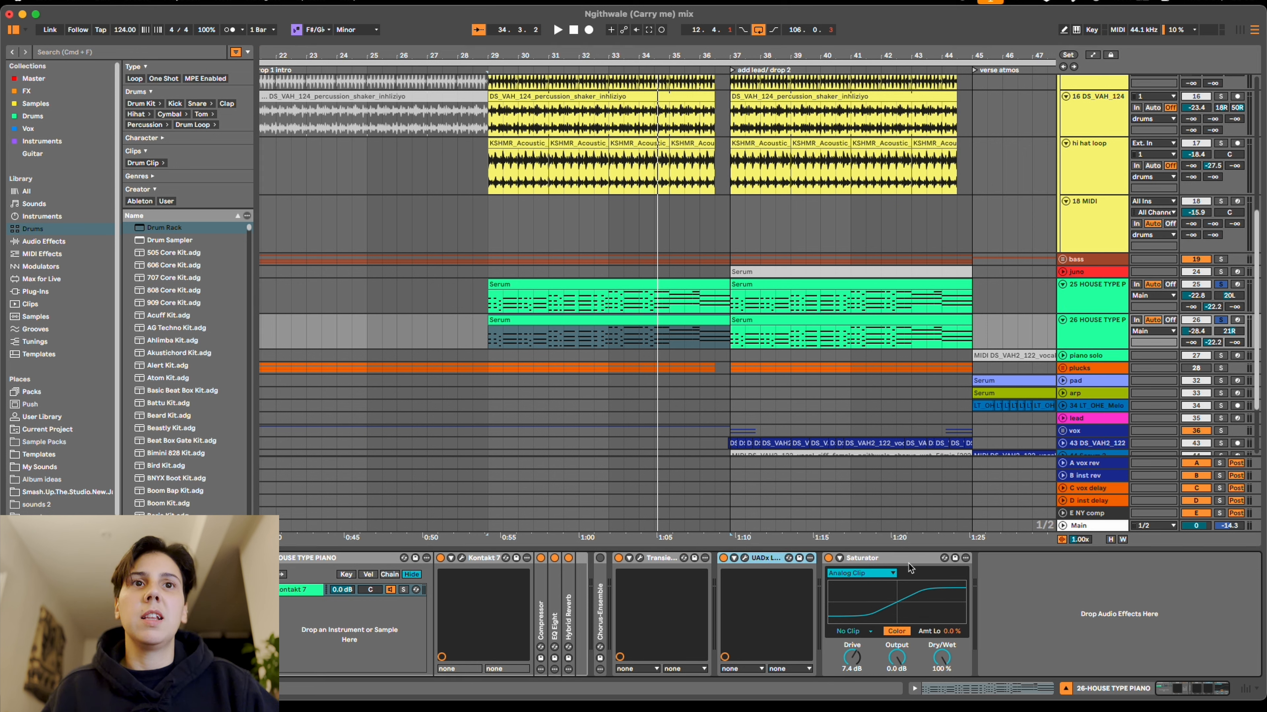
Play the drone track's clip in solo from bar 29 and inspect its Serum 2 patch.
scroll(619, 329, "down", 5)
left_click(619, 329)
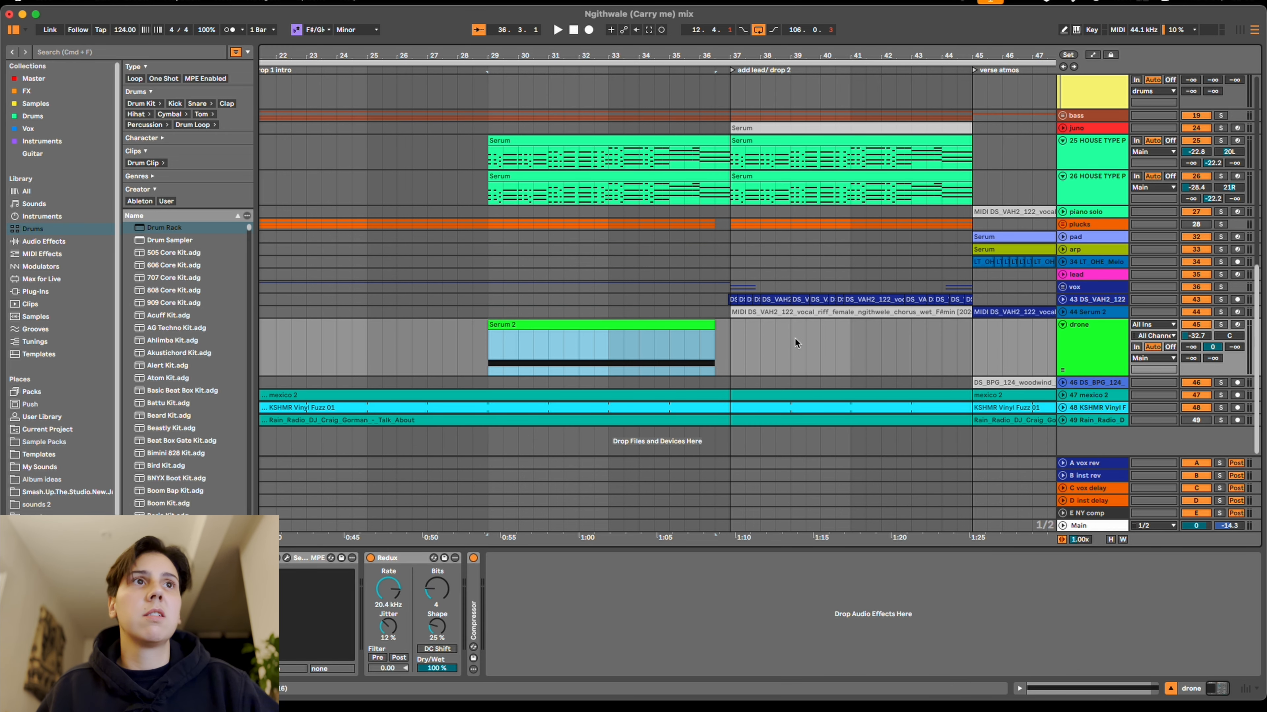
left_click(1220, 325)
key("space")
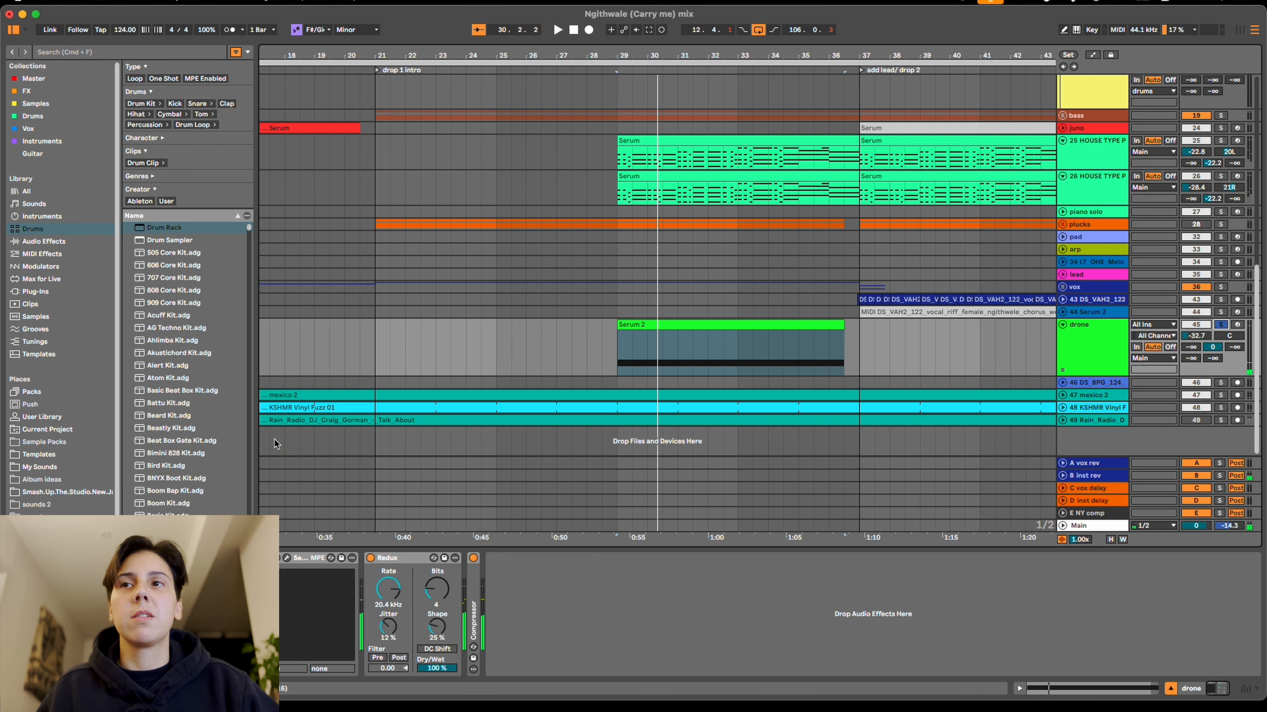
left_click(288, 559)
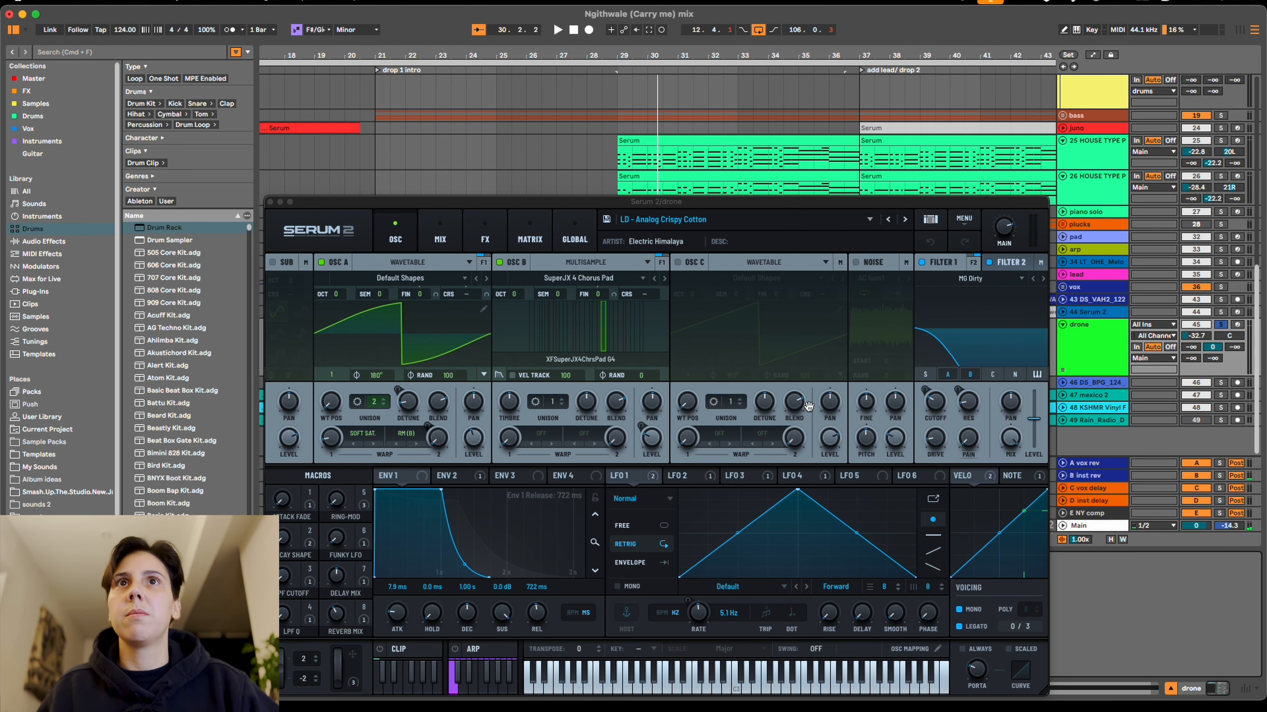
left_click_drag(778, 202, 772, 146)
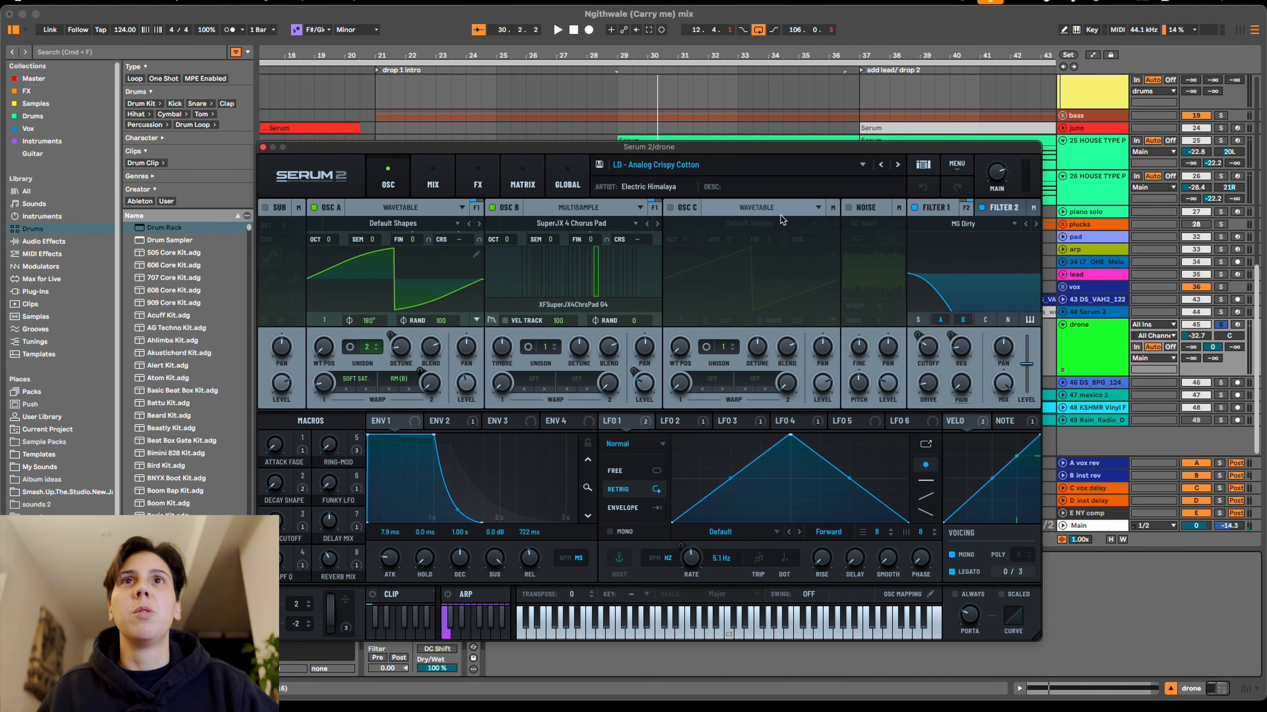
Unfold vocal track 43 at the add lead/drop 2 section and play it in solo from its first clip.
left_click_drag(931, 56, 661, 50)
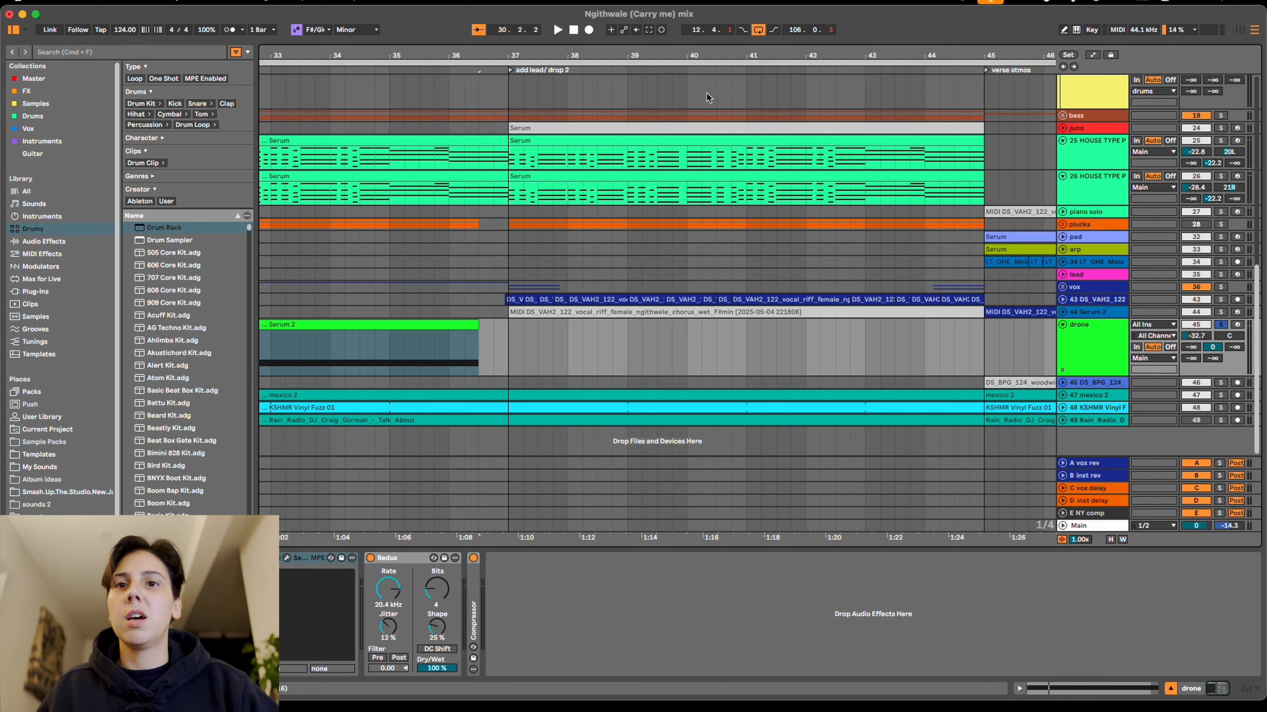
left_click(1063, 300)
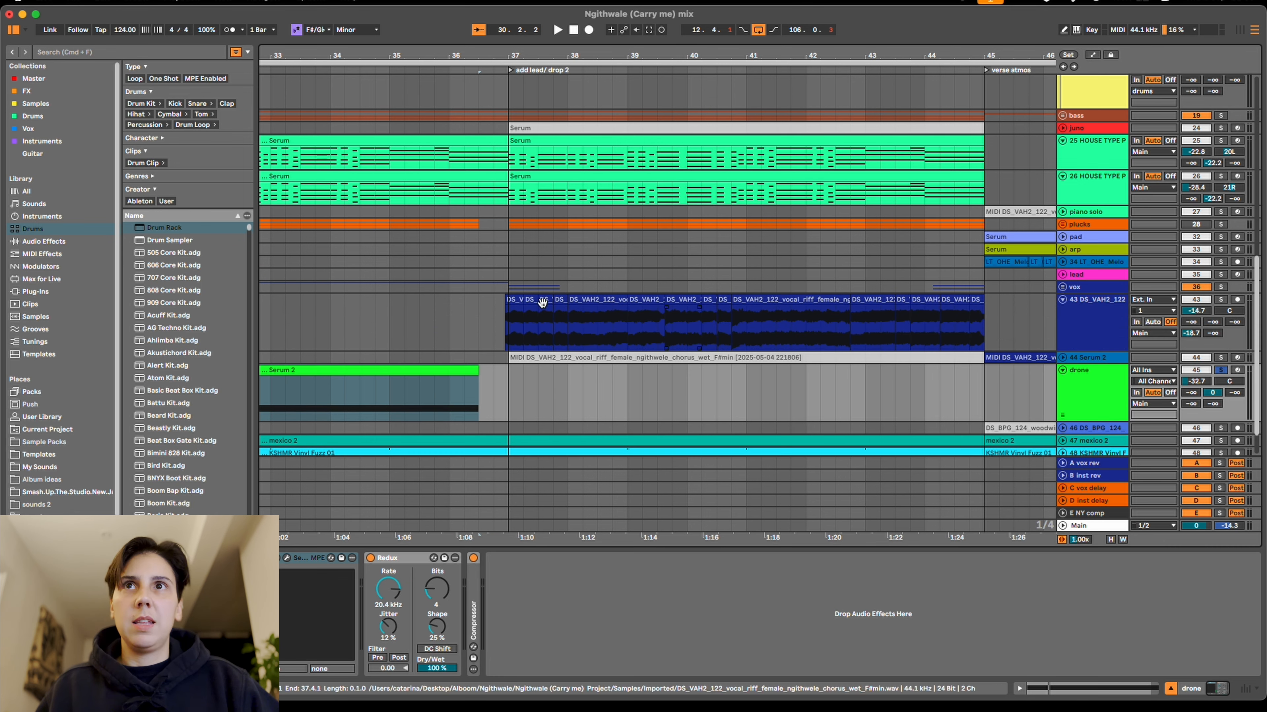
left_click(514, 300)
left_click(1220, 301)
key("space")
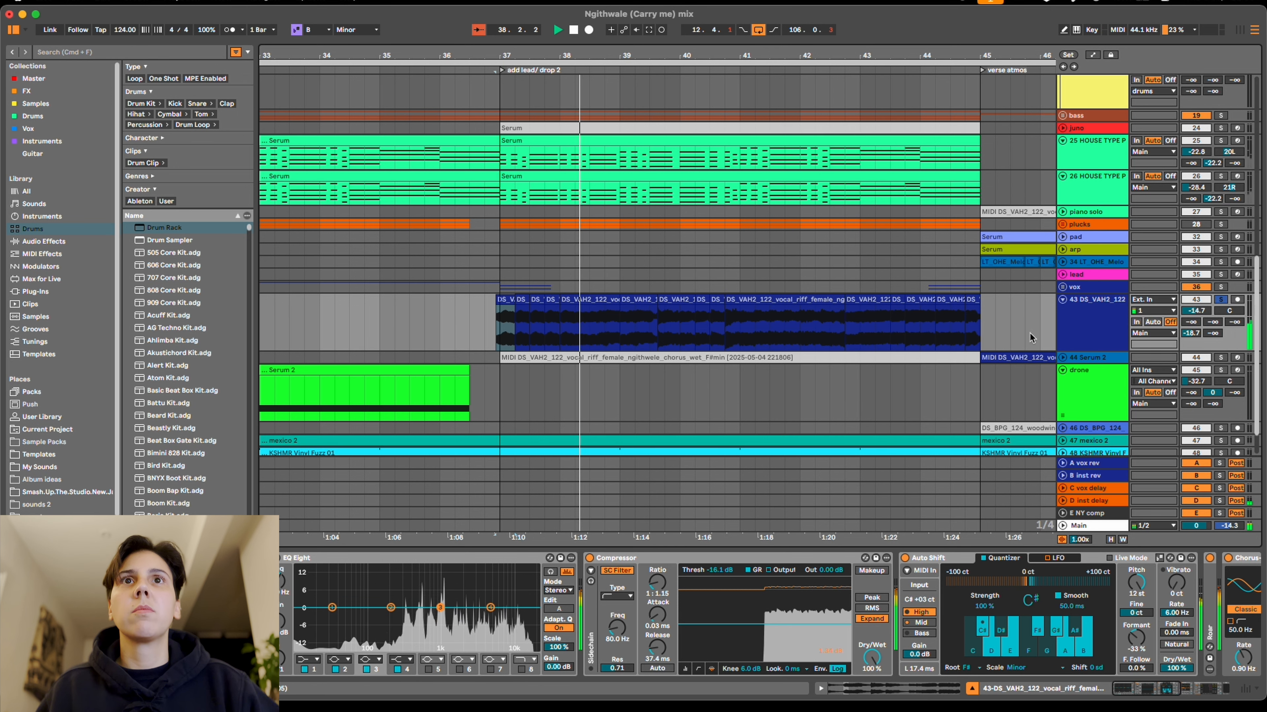
key("space")
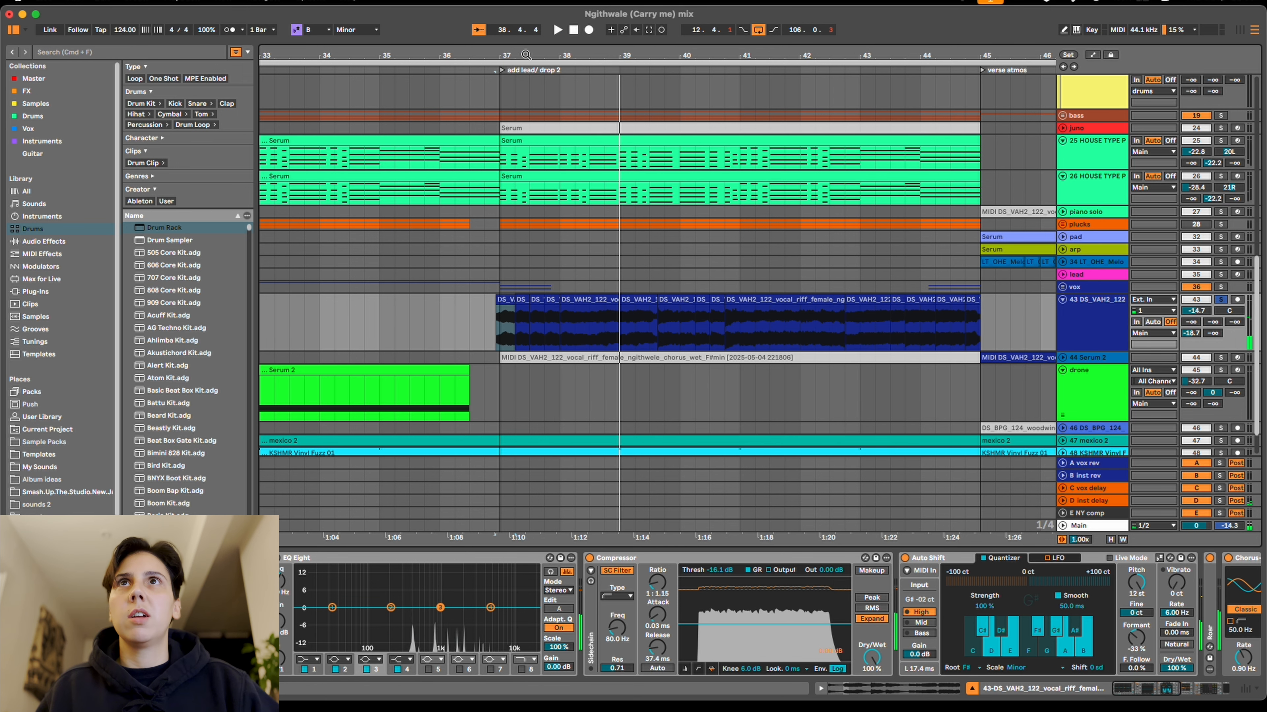
Play the soloed vocal track 43 through the add lead/drop 2 section and review its Auto Shift device.
left_click_drag(528, 55, 531, 171)
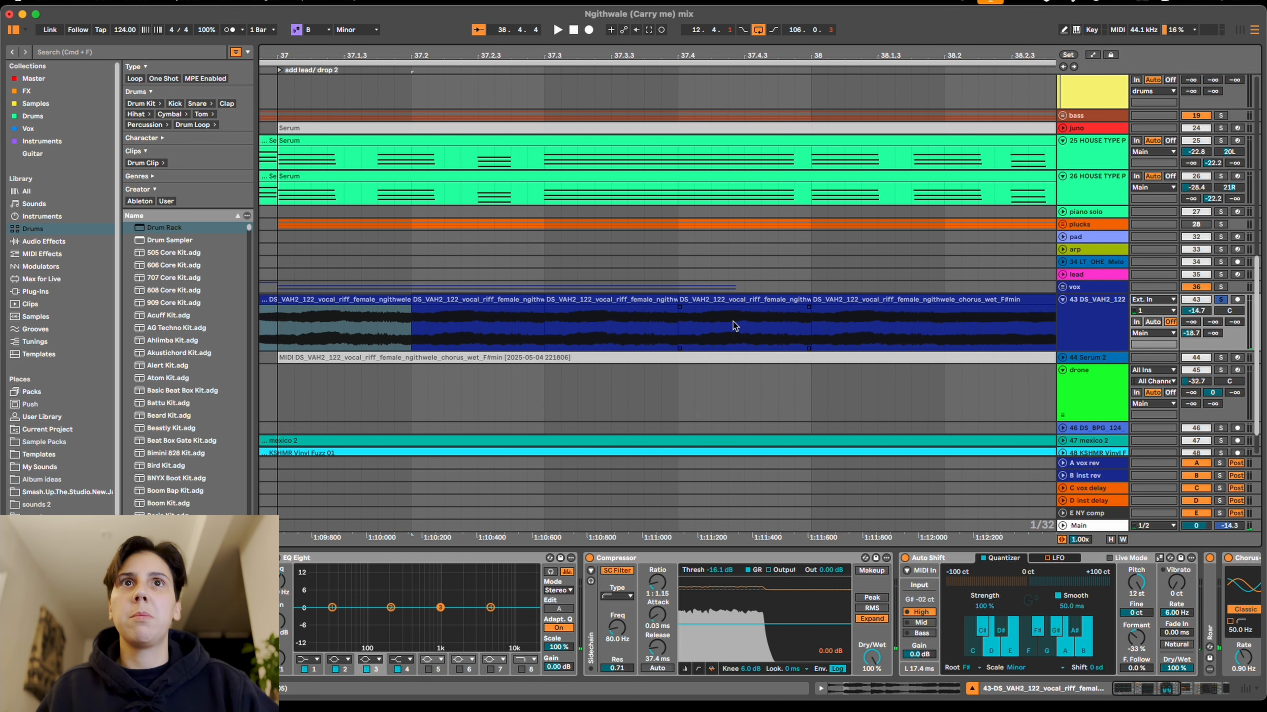
left_click_drag(885, 55, 731, 10)
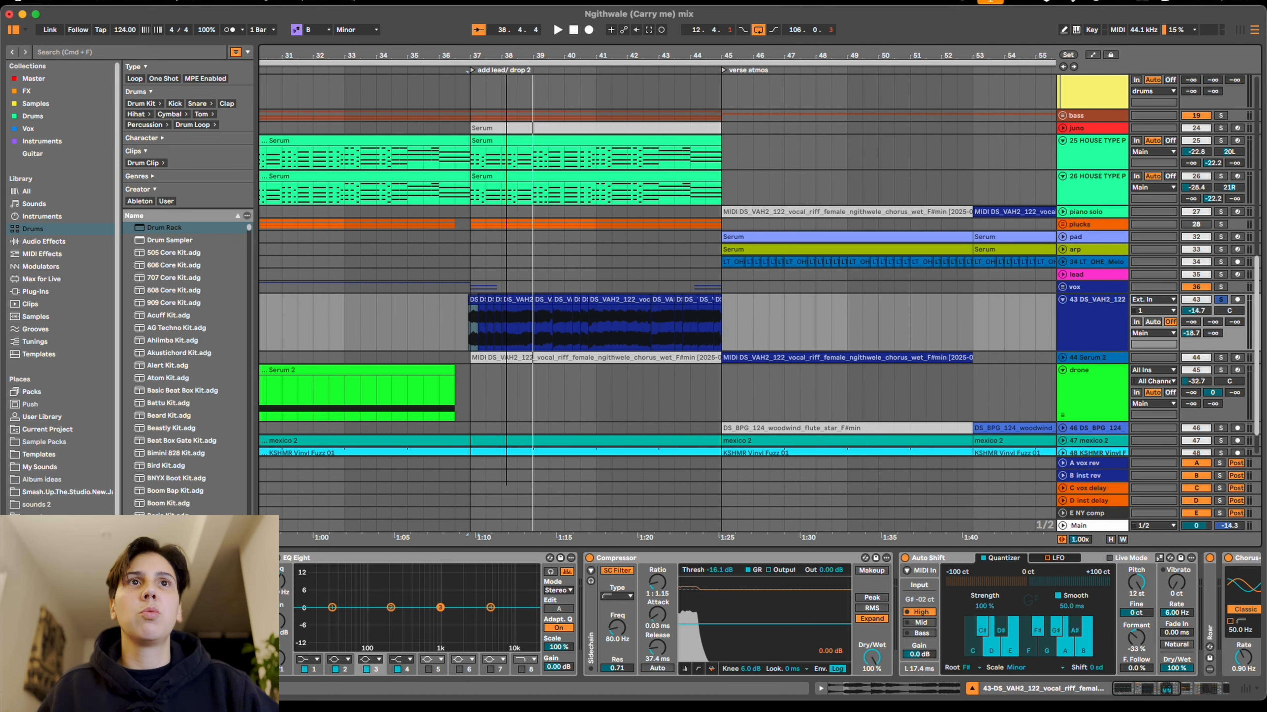
scroll(944, 320, "up", 1)
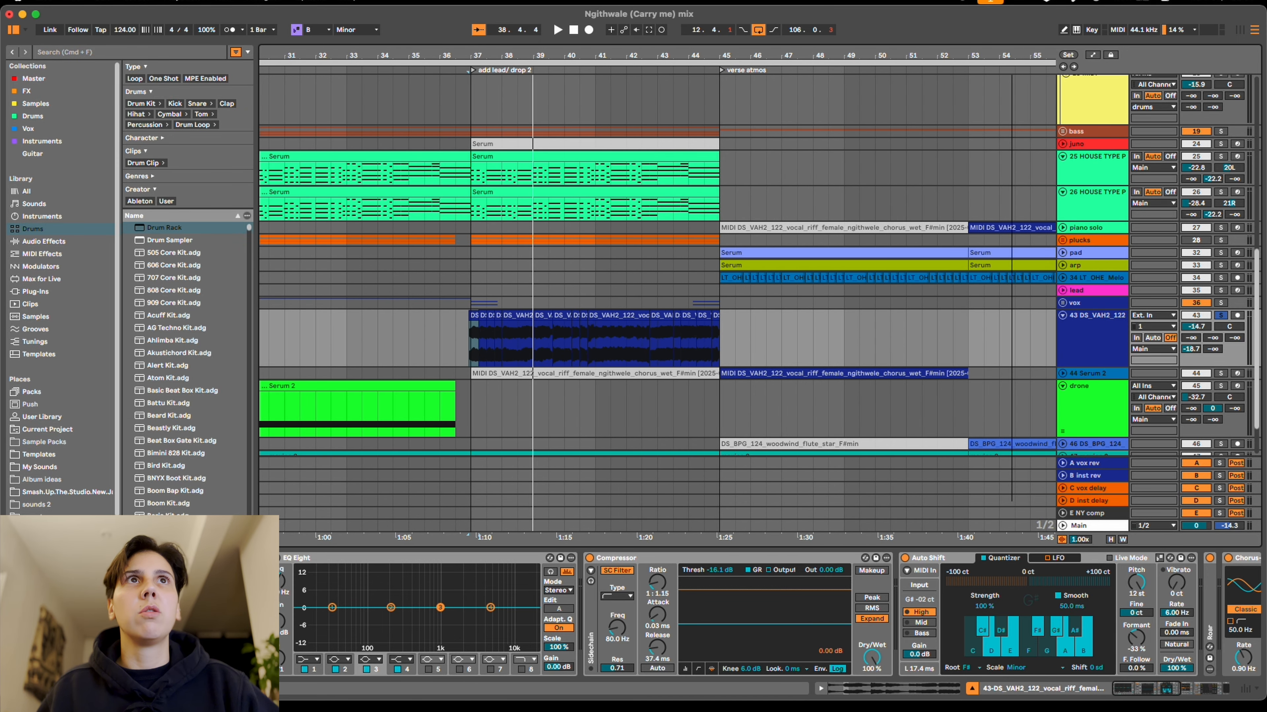
key("minus")
scroll(994, 329, "right", 5)
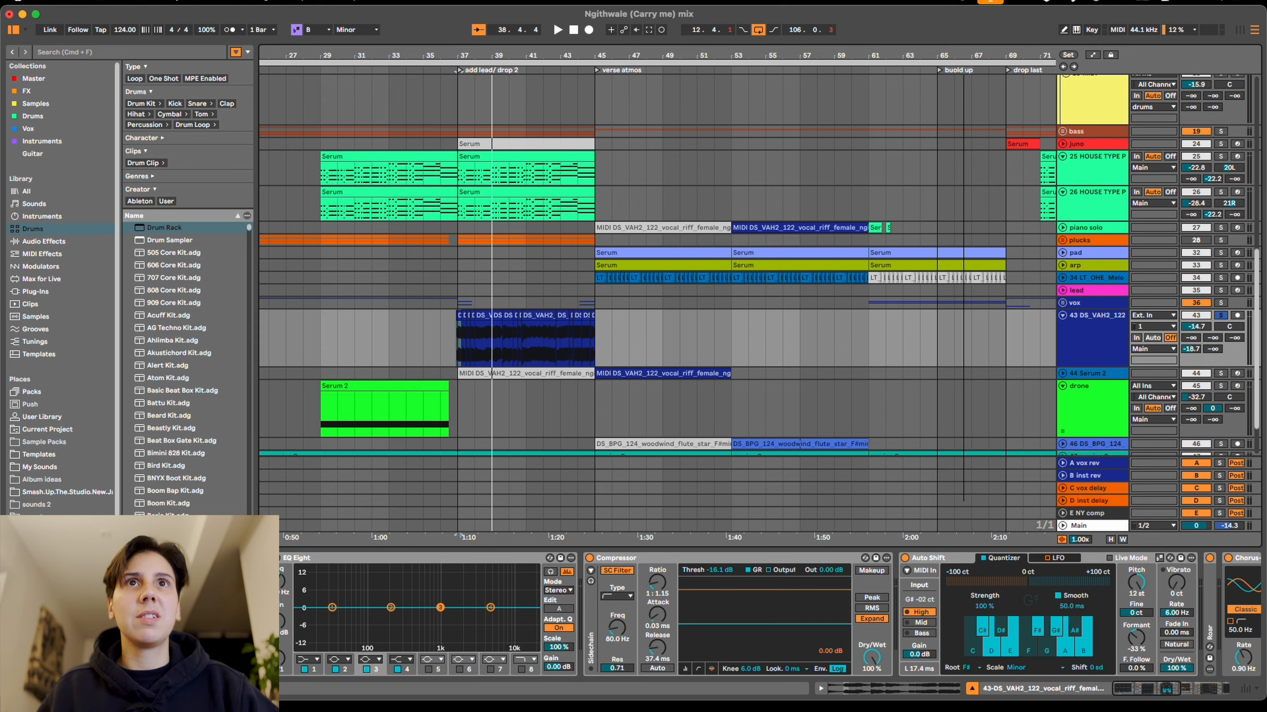
scroll(994, 329, "left", 3)
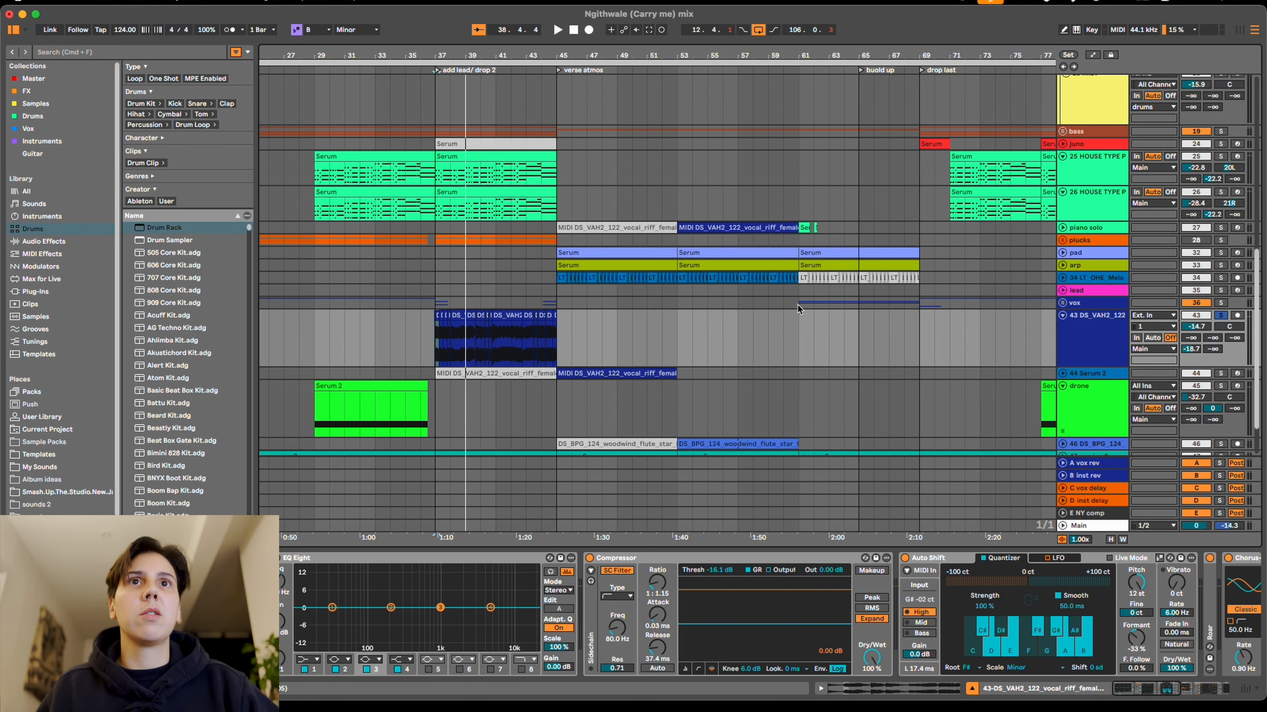
left_click(797, 304)
key("space")
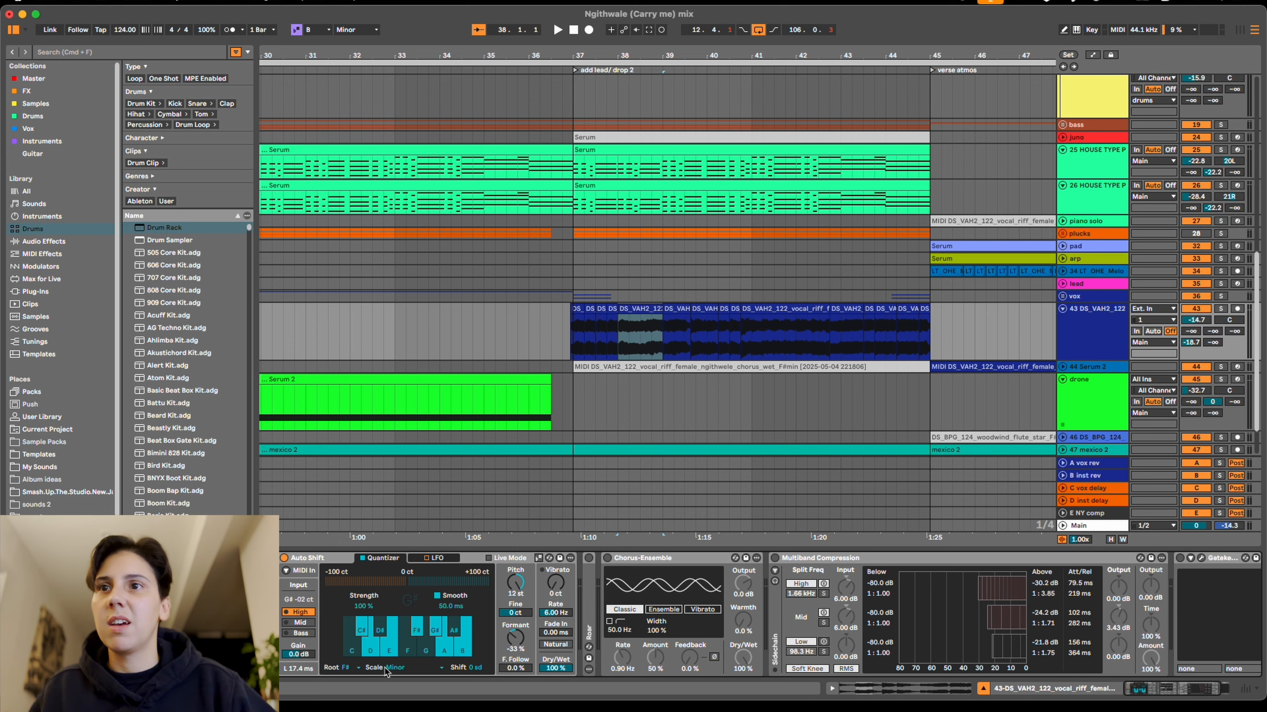
key("space")
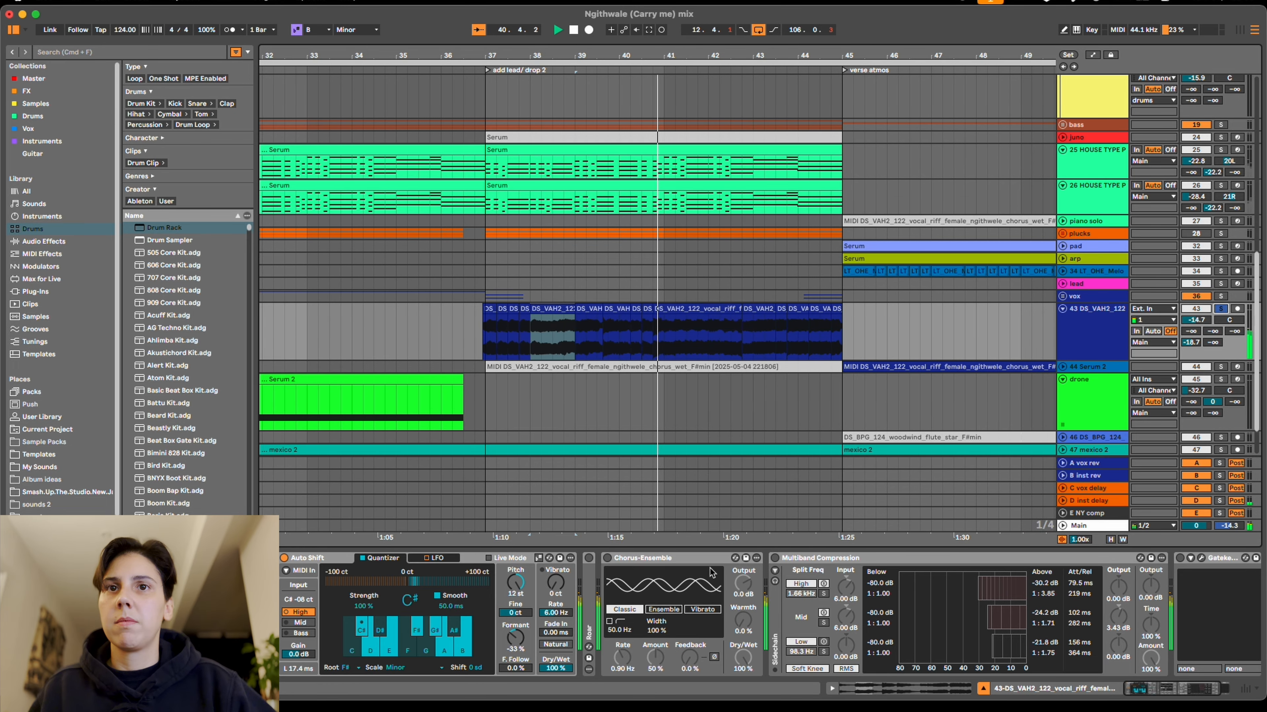
Enable Roar on vocal track 43, unfold it to audition its effect on the soloed vocal, and fold it again.
left_click(589, 558)
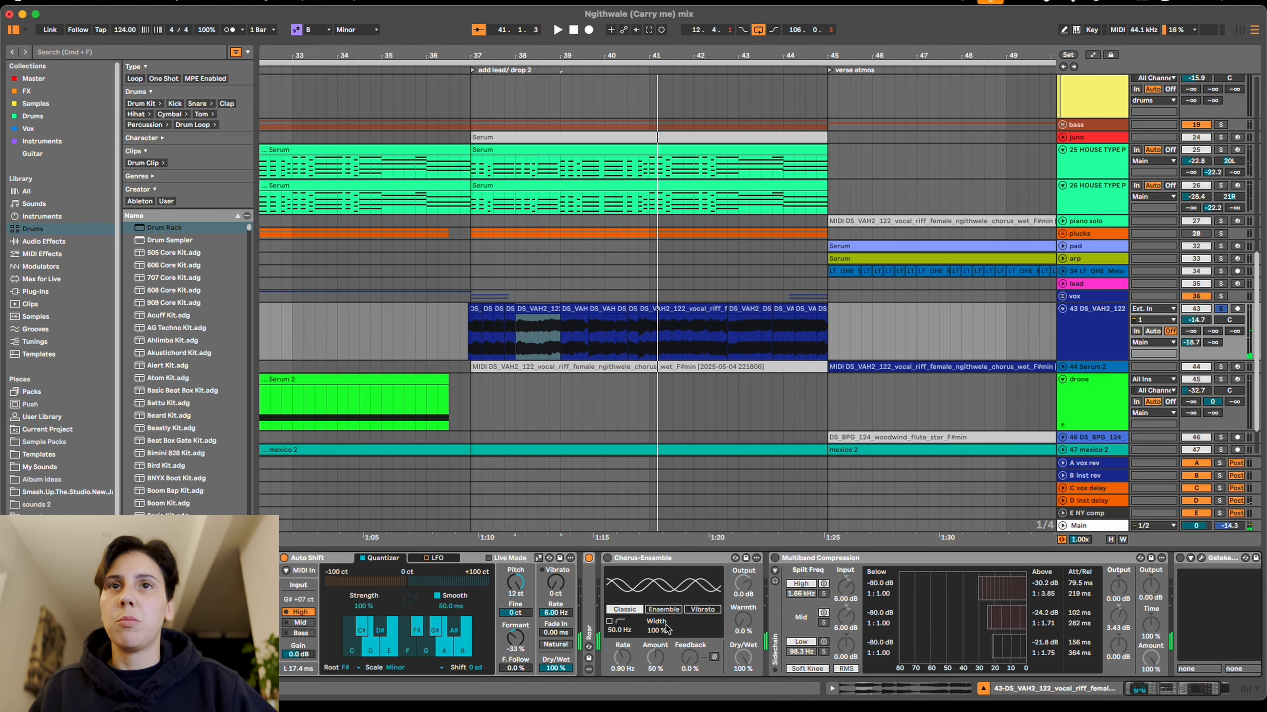
double_click(590, 604)
key("space")
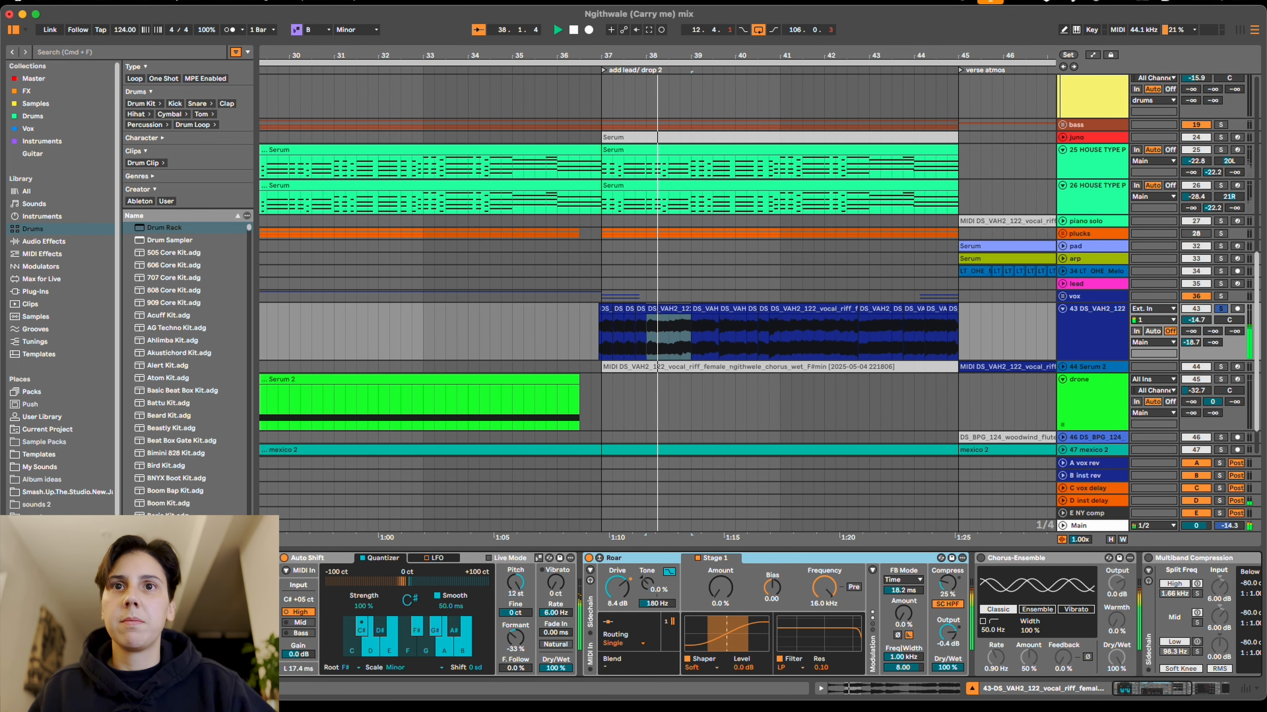
double_click(658, 560)
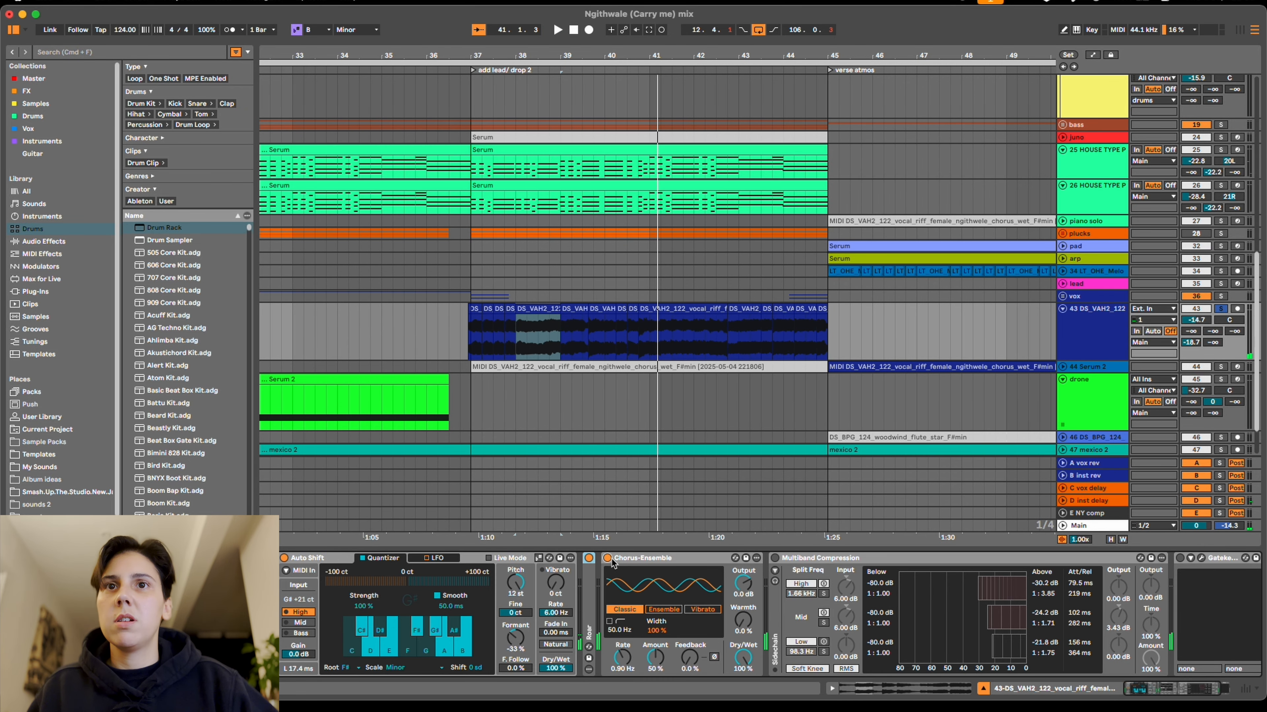
Turn on the vocal's Chorus-Ensemble and Multiband Compression, and fold the Multiband Compression device.
left_click(659, 560)
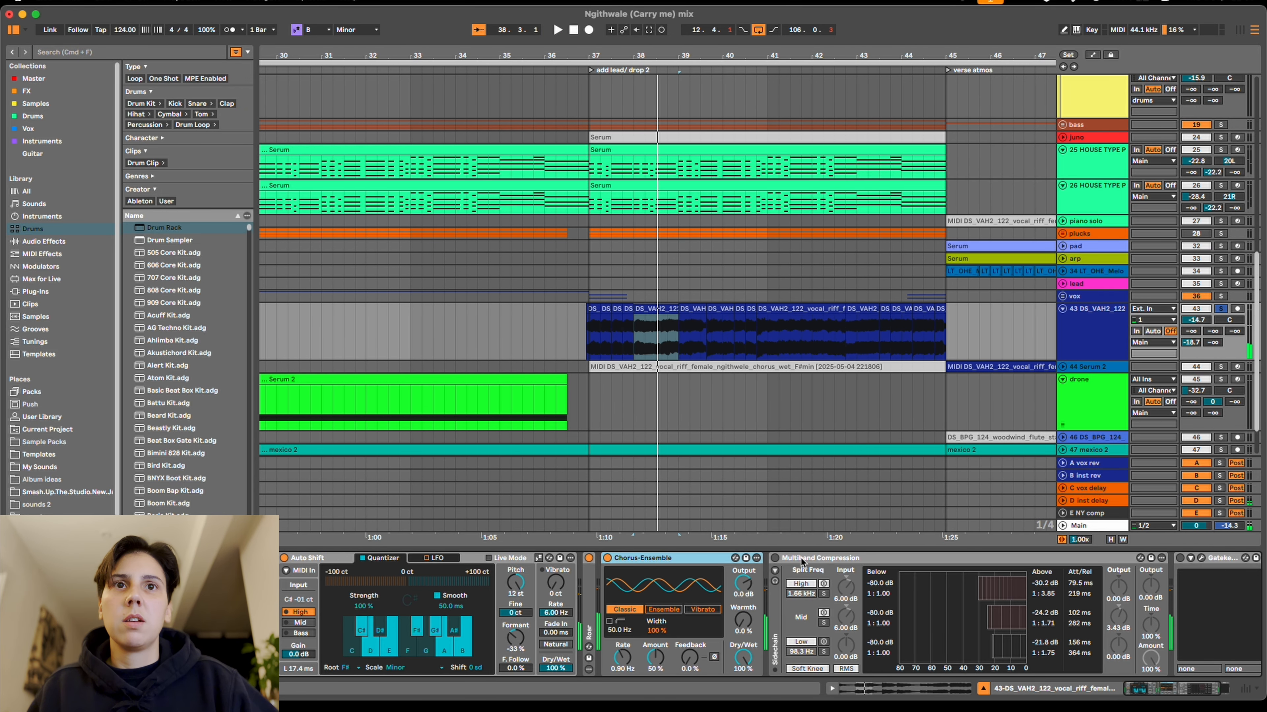
left_click(775, 559)
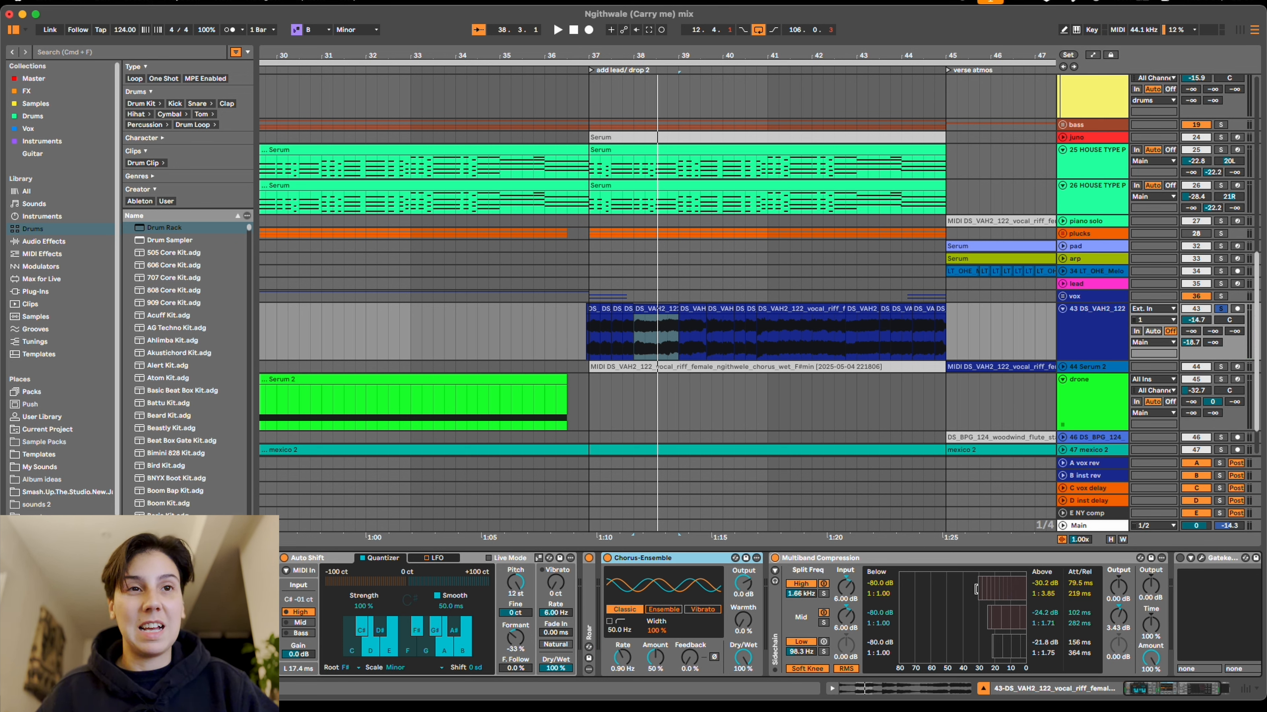
double_click(1034, 558)
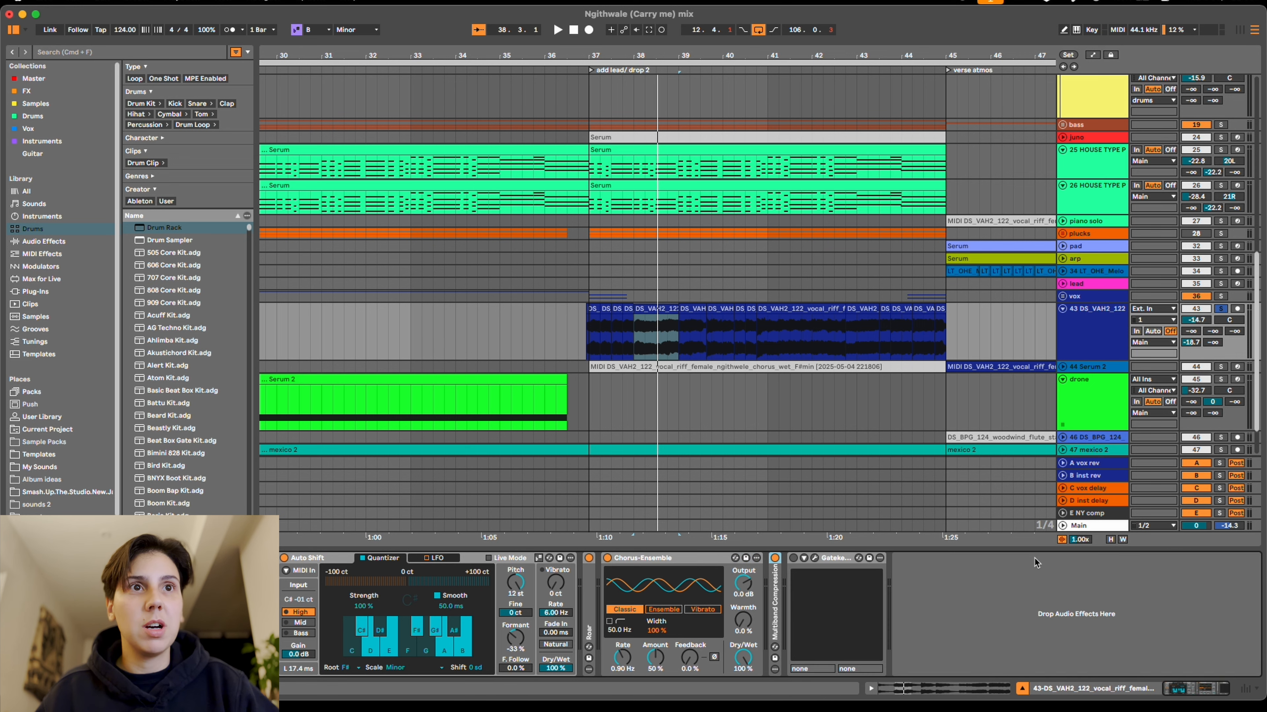
Enable Gatekeeper on vocal track 43, inspect its Ladle preset while auditioning the vocal, and close the plug-in window.
left_click(841, 563)
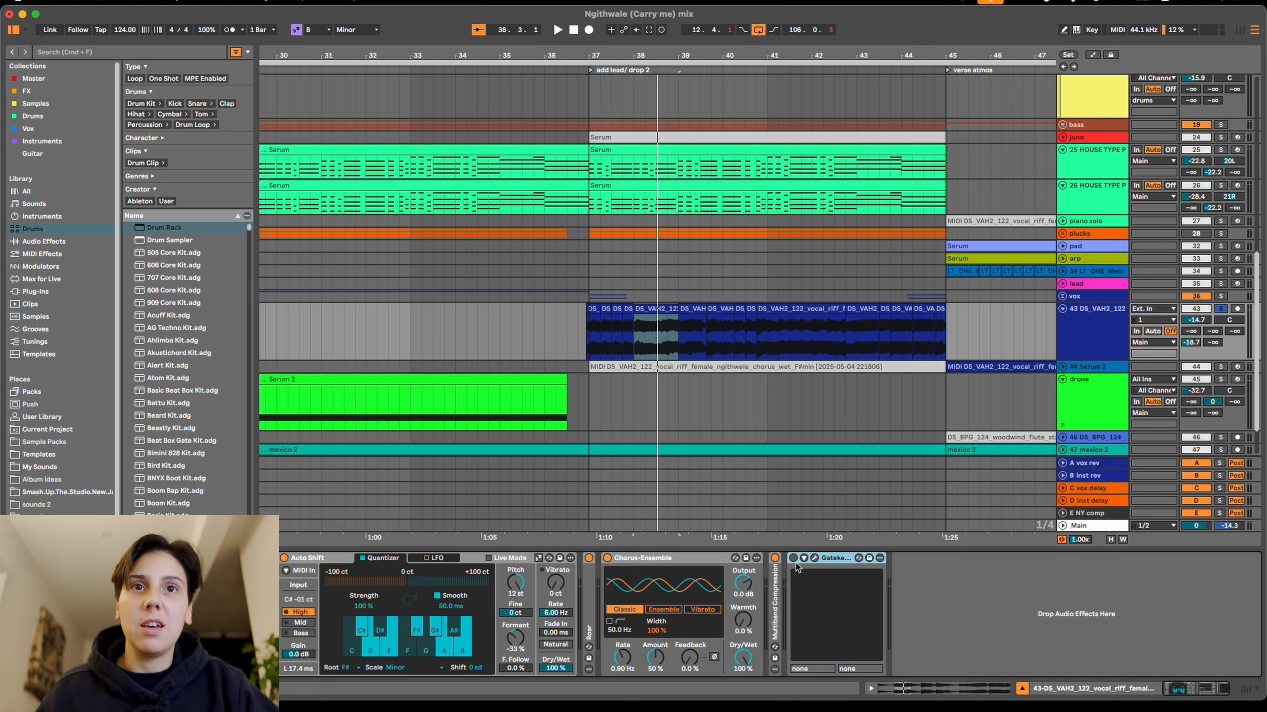
left_click(815, 558)
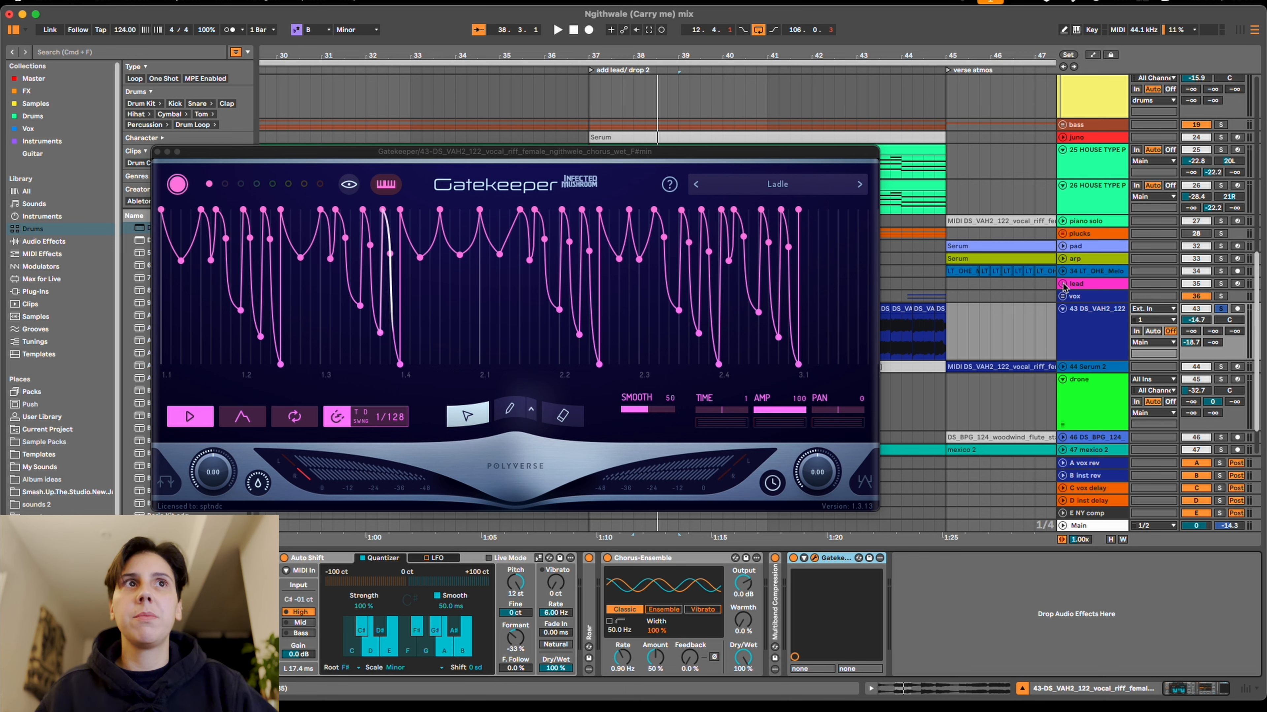
key("space")
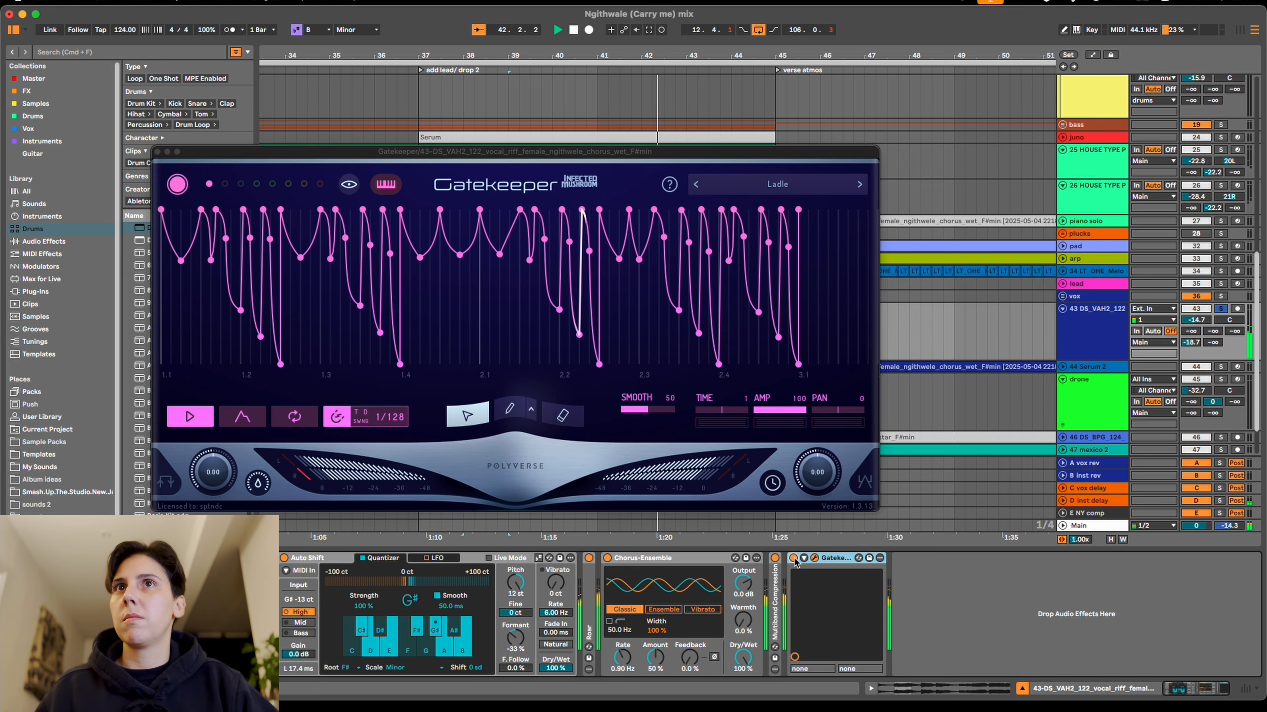
left_click(158, 151)
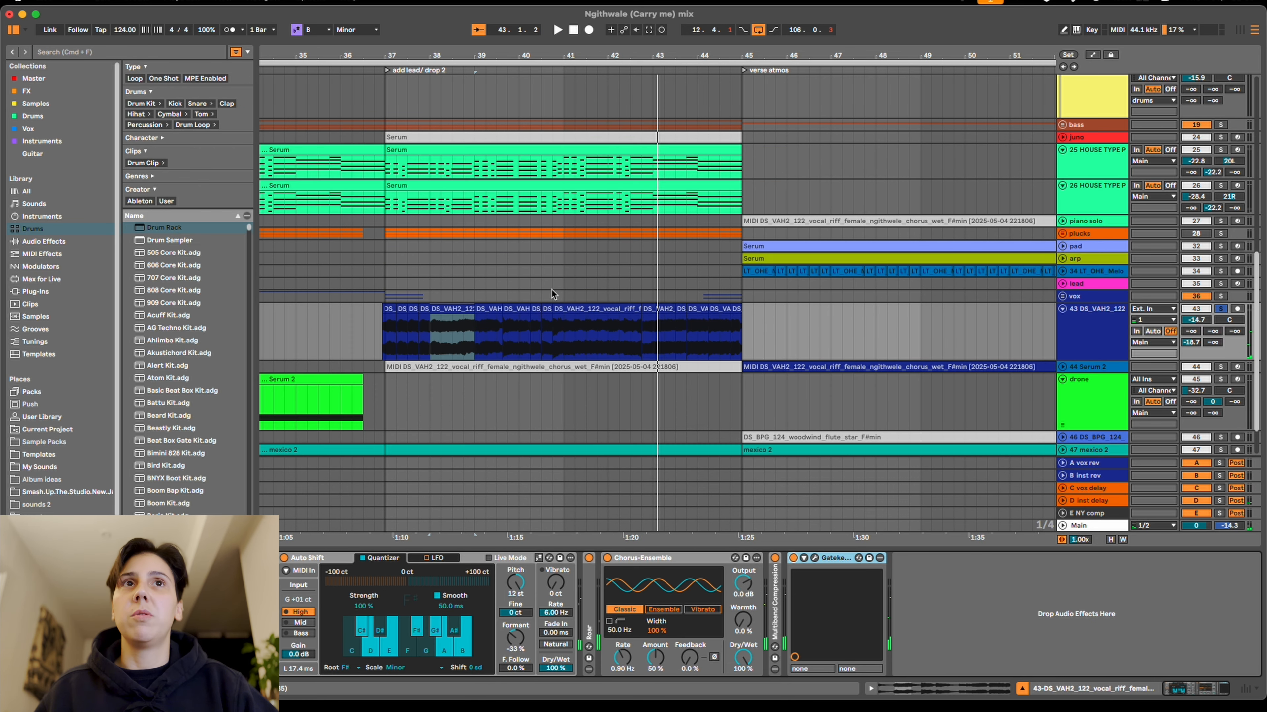
Unsolo vocal track 43 and play the add lead/drop 2 section with the full mix.
left_click(1221, 309)
key("space")
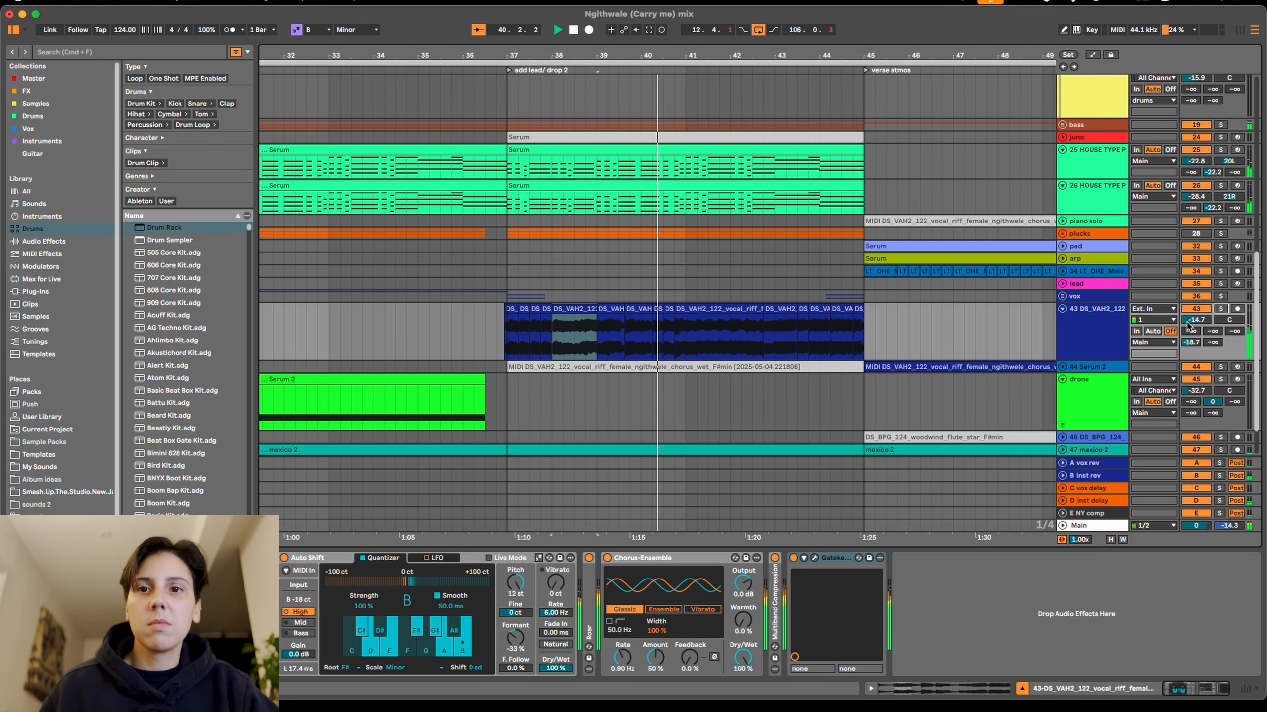
scroll(756, 79, "up", 5)
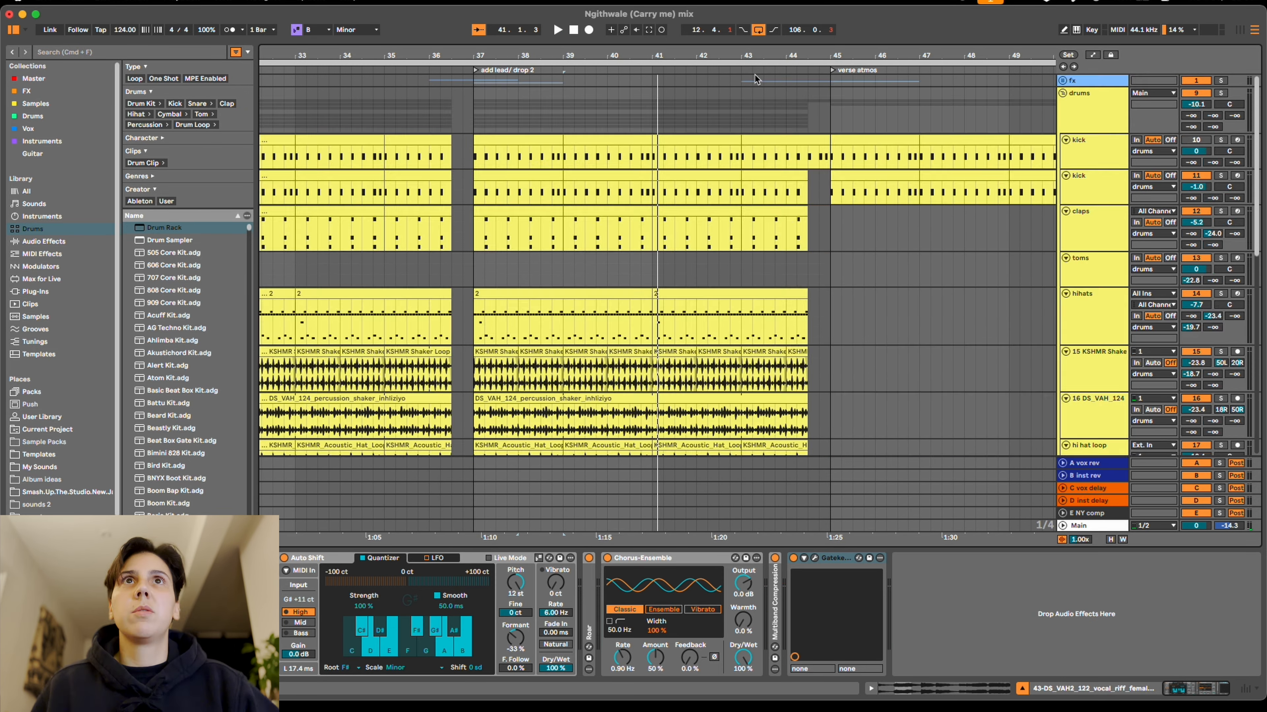
Unfold the bass group and select the no att bass clip at the start of verse atmos.
left_click_drag(804, 54, 751, 10)
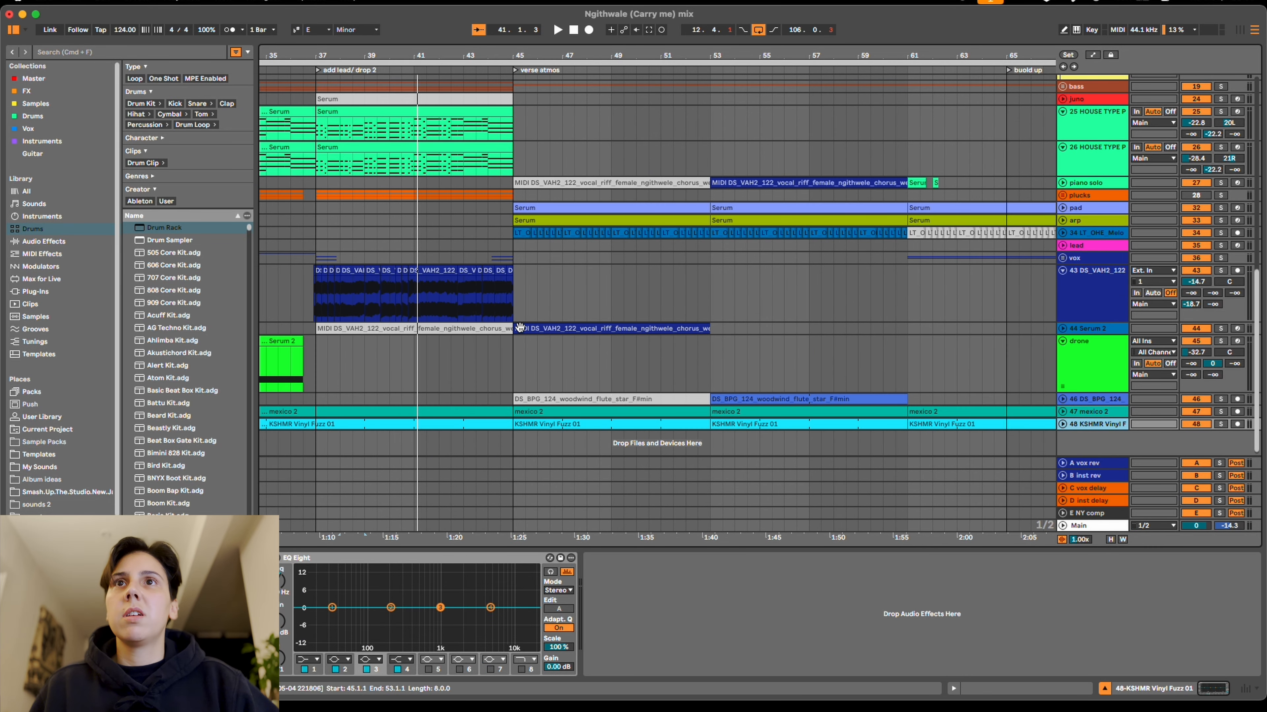
left_click(521, 304)
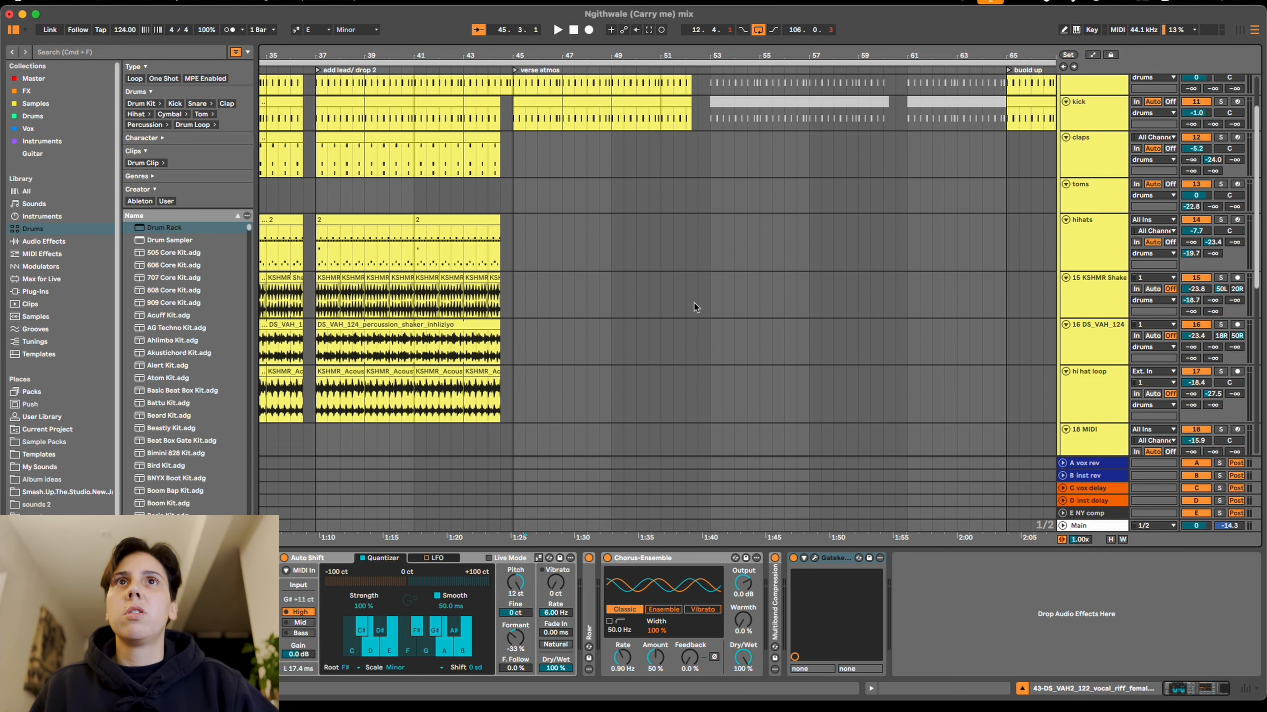
scroll(694, 302, "down", 5)
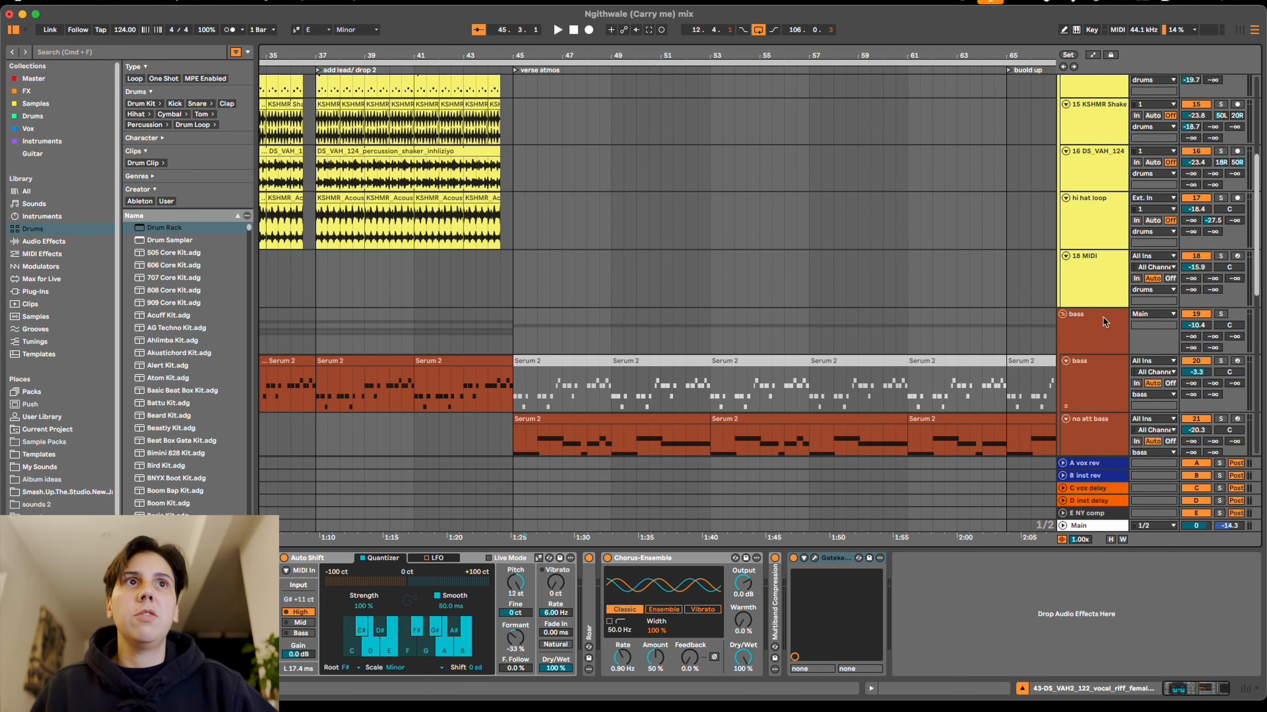
left_click(576, 311)
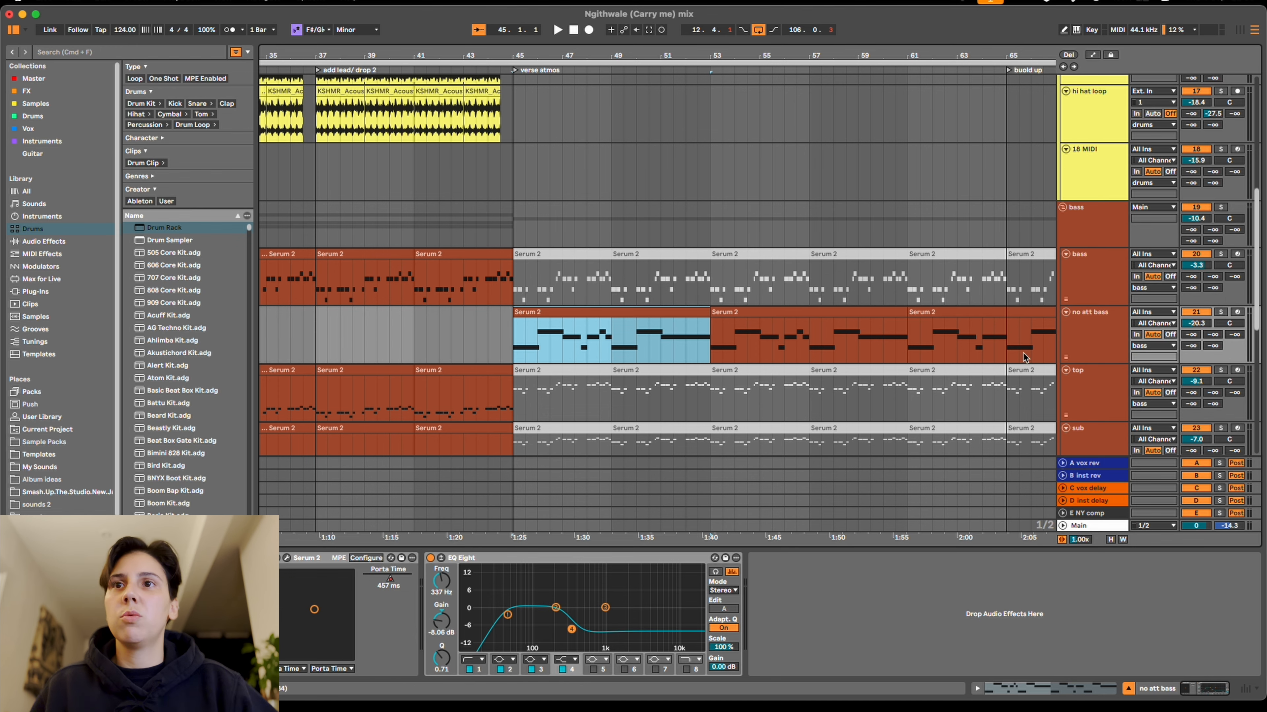
Inspect the no att bass track's Serum 2 patch, BA - Perfect Pluck, and play the track in solo from bar 45.
left_click(288, 558)
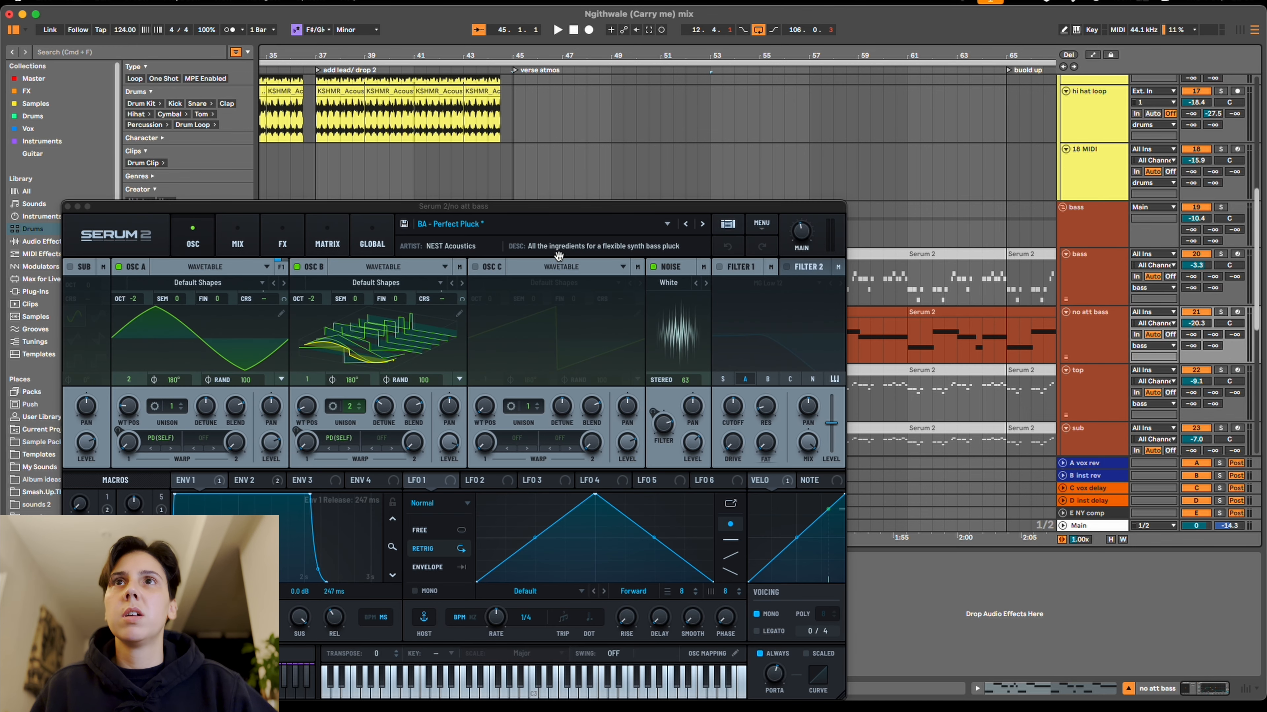
left_click_drag(564, 211, 709, 102)
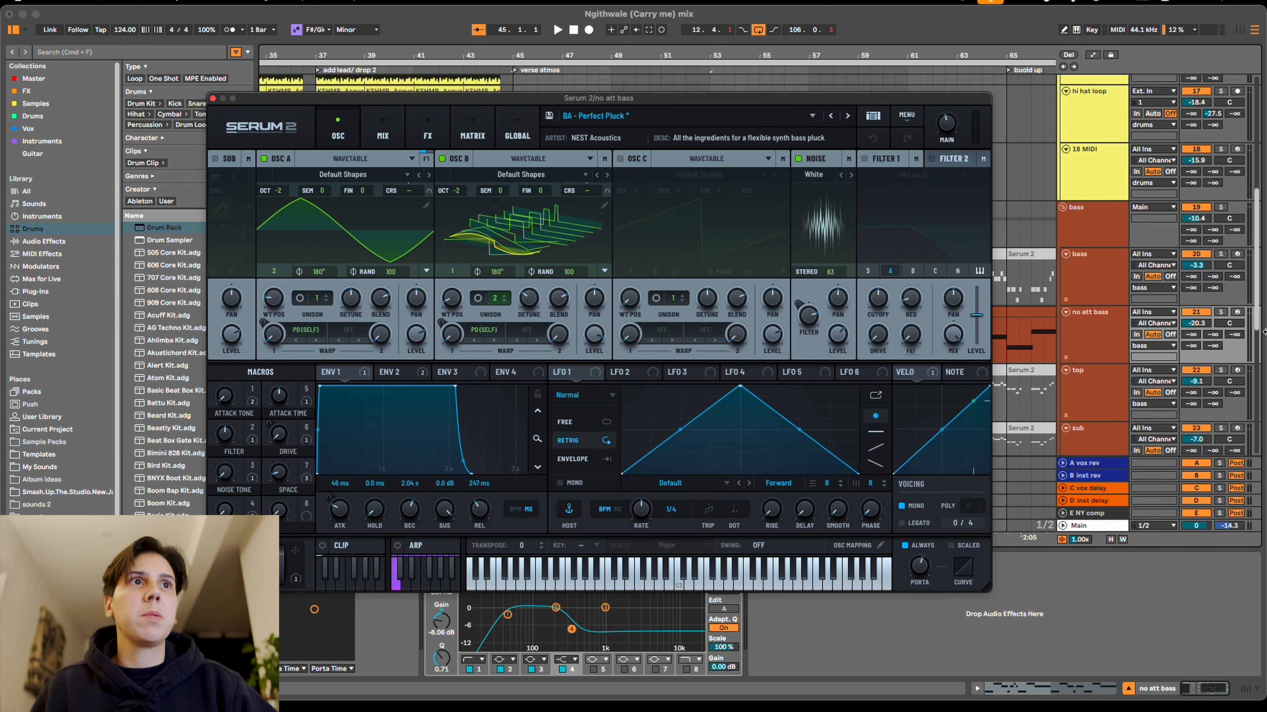
left_click(1220, 312)
key("space")
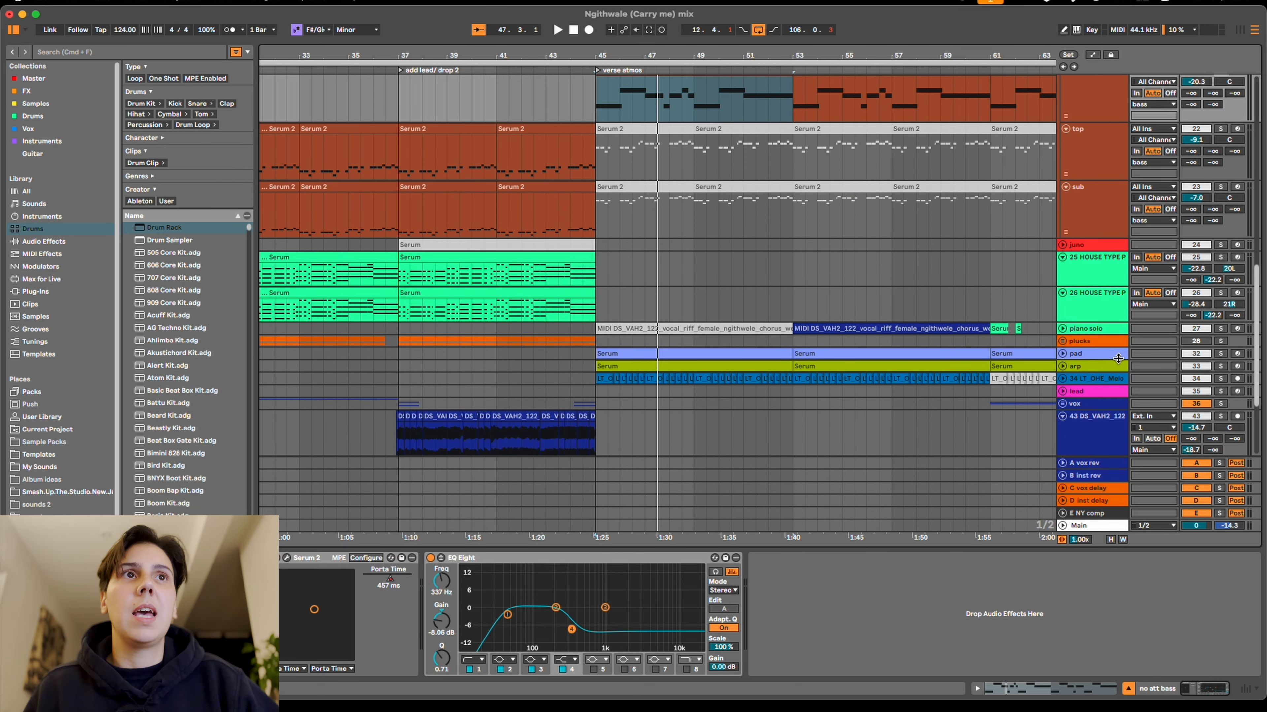
Solo and unfold the pad track, play its verse atmos clip, and review its Wavetable instrument.
left_click(1116, 357)
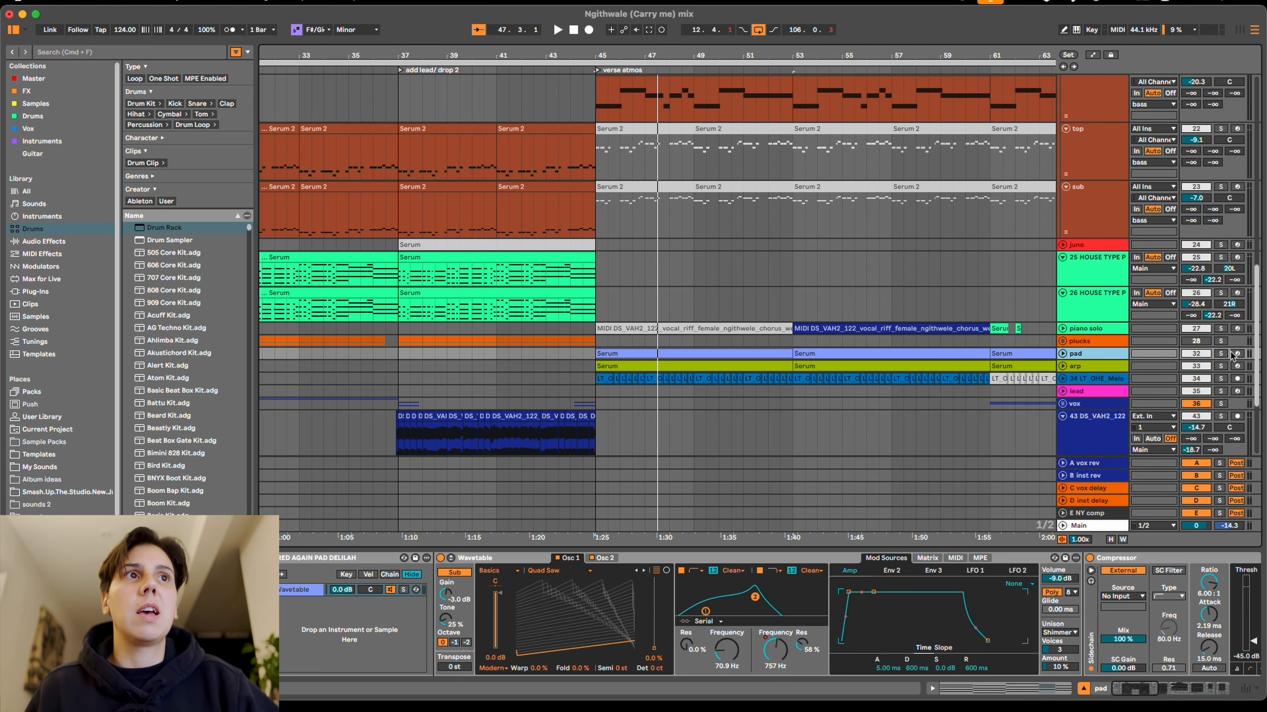
left_click(1220, 353)
key("space")
left_click(1062, 353)
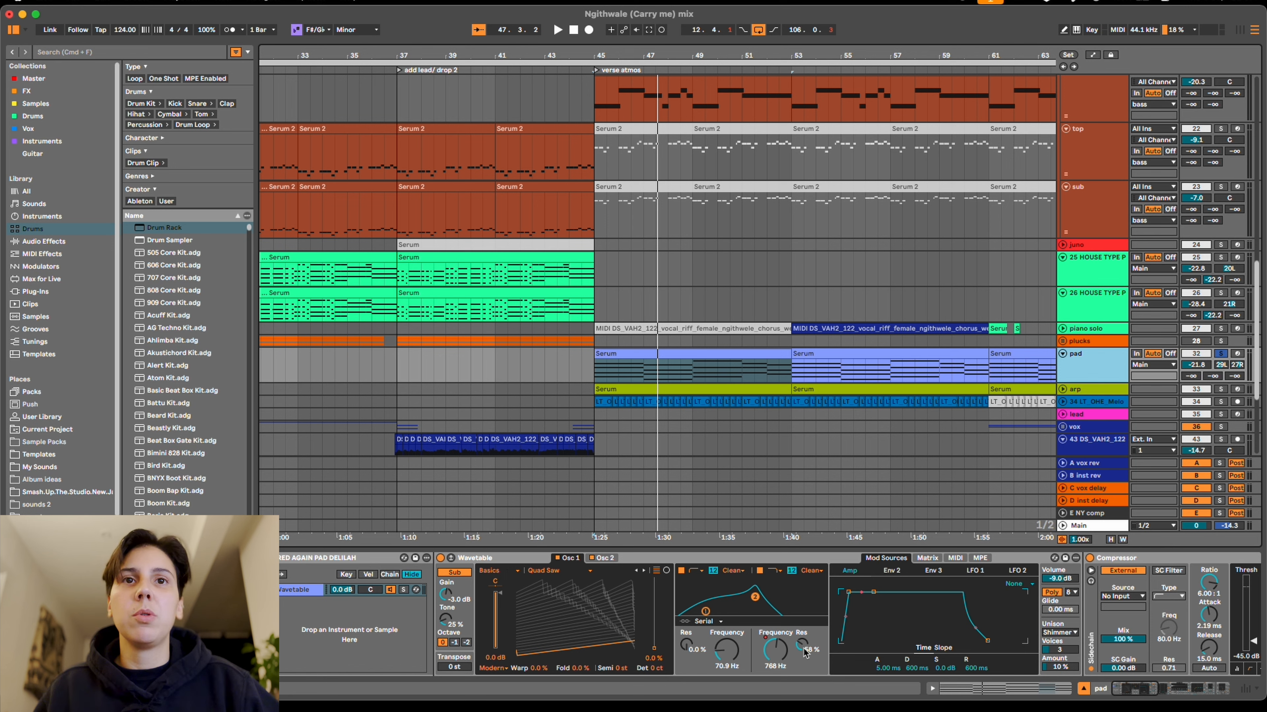
Review the pad's Compressor, Hybrid Reverb, EQ Eight, Glue Compressor and Auto Filter Legacy, and show the arrangement's automation lanes.
scroll(700, 561, "right", 10)
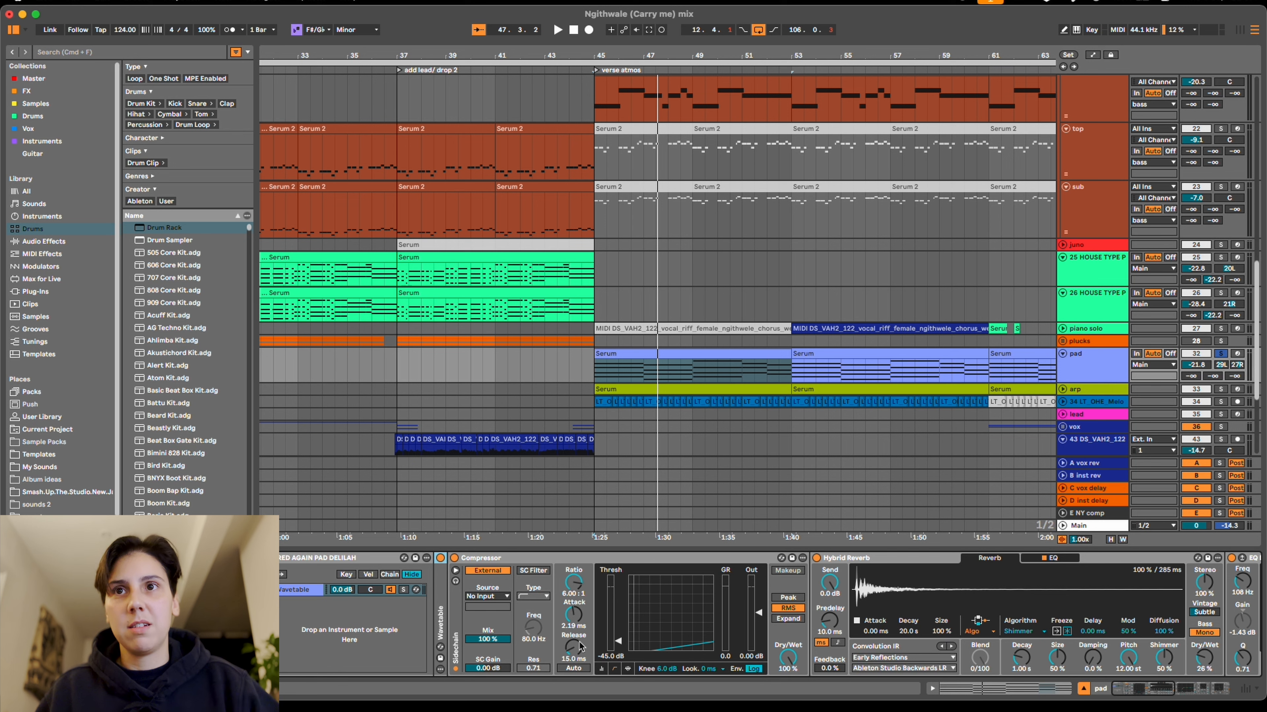
scroll(706, 623, "right", 3)
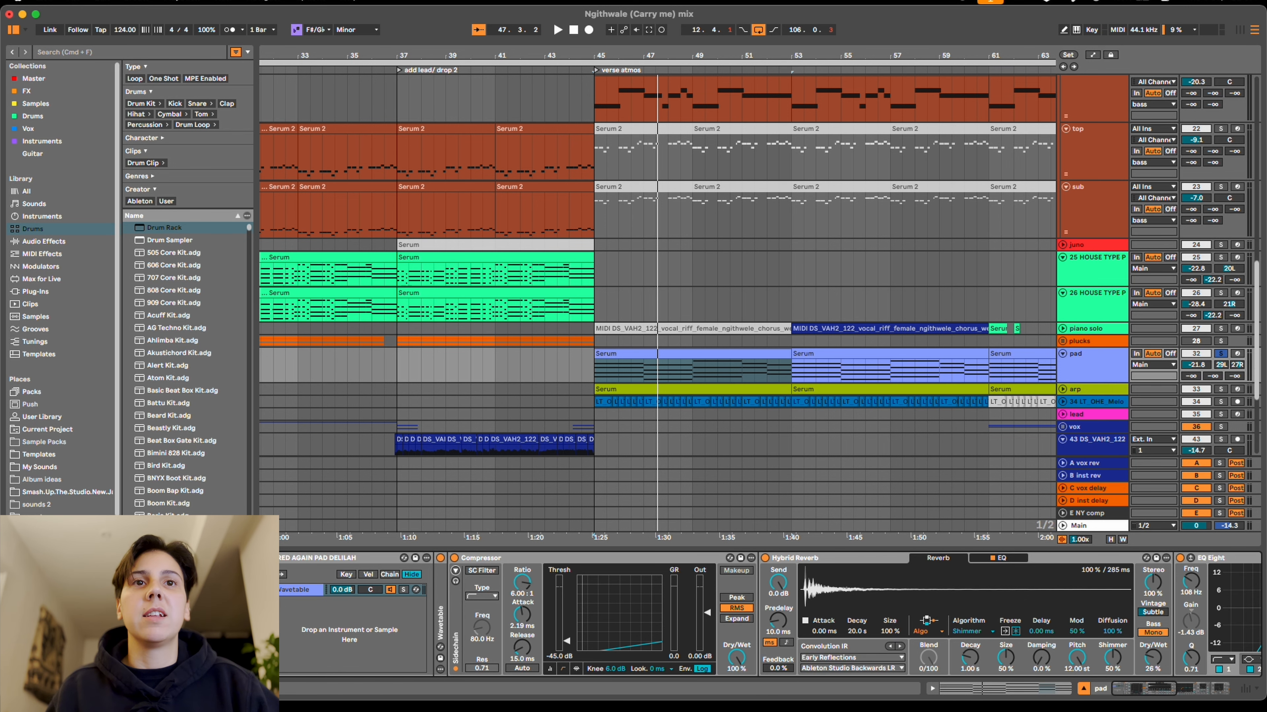
left_click(854, 563)
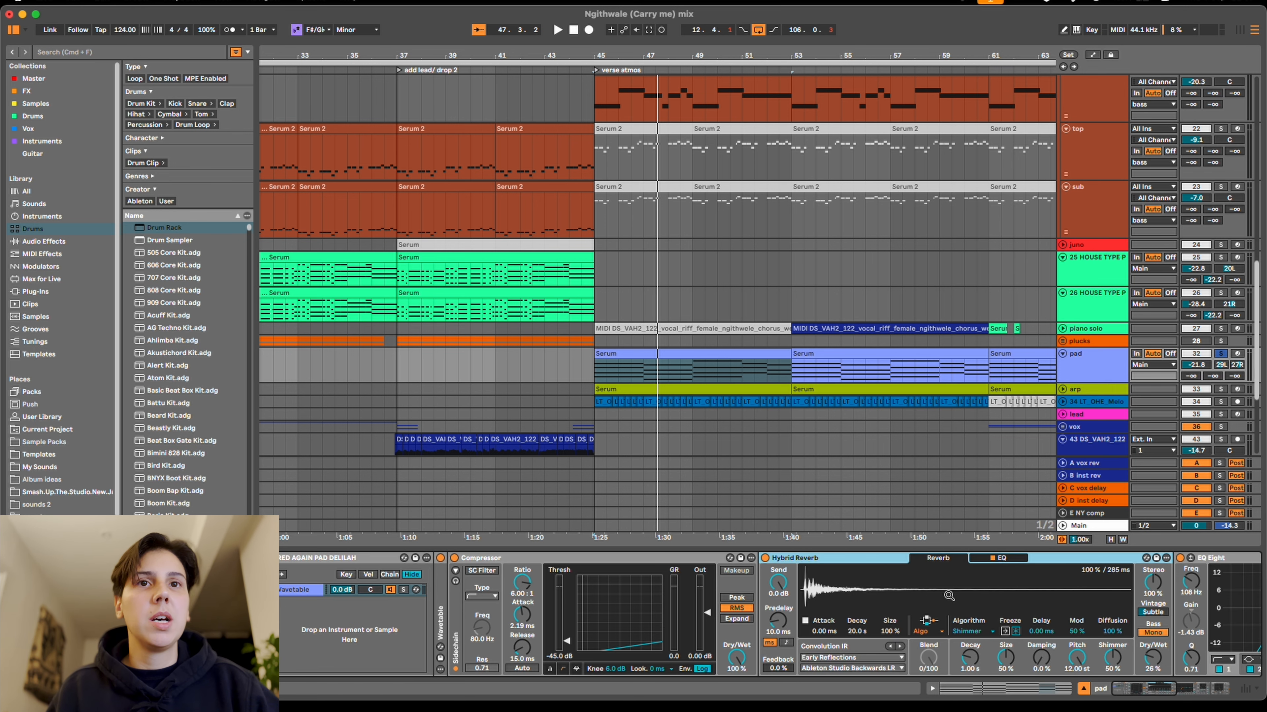
scroll(948, 595, "right", 20)
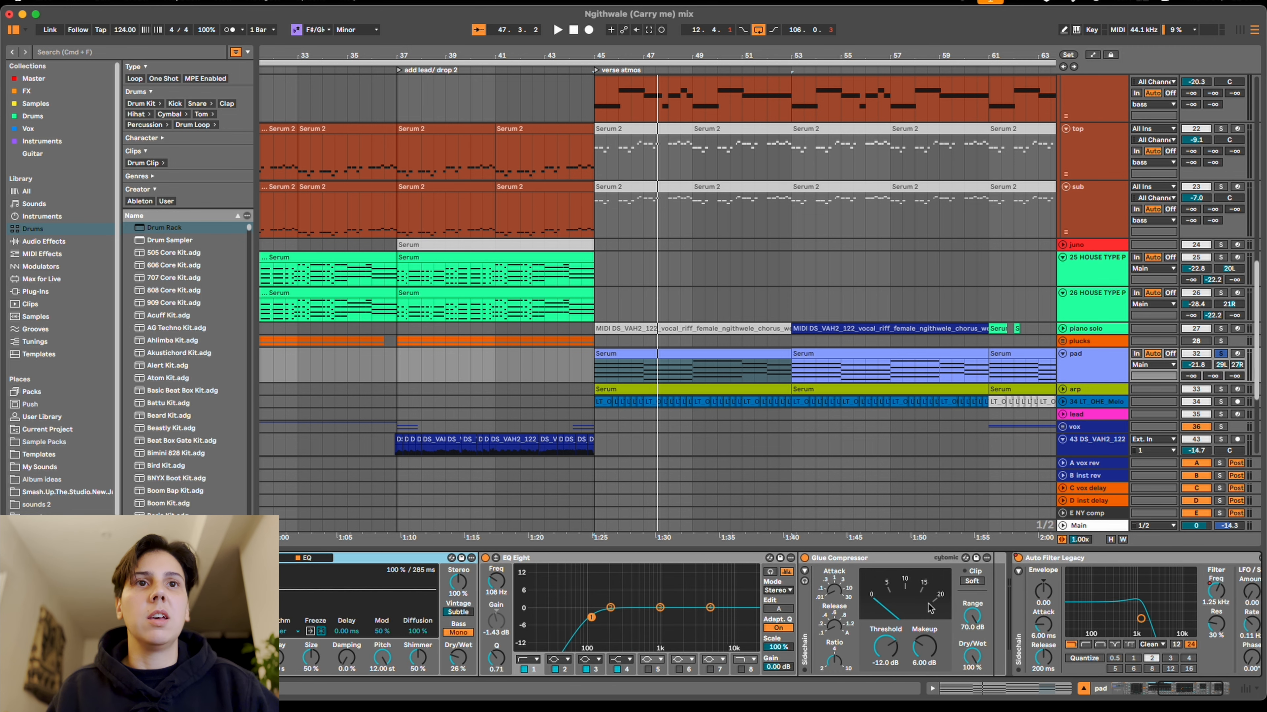
scroll(985, 630, "right", 5)
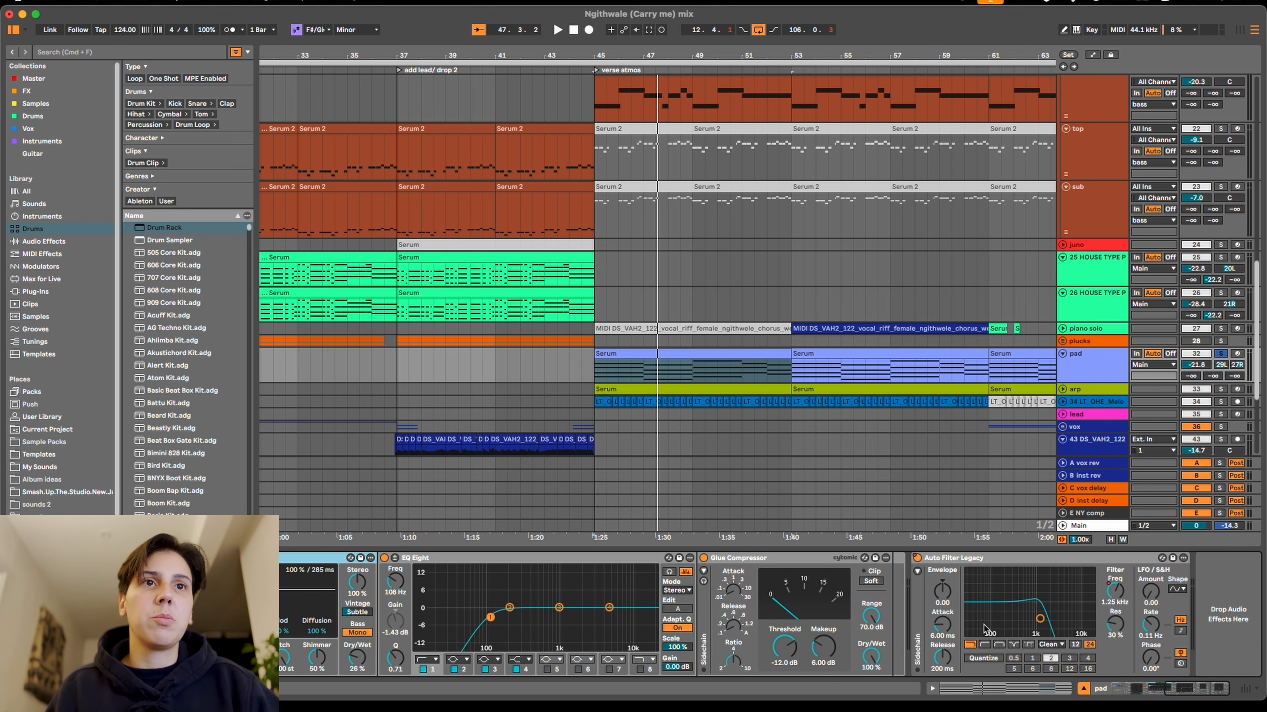
left_click(998, 559)
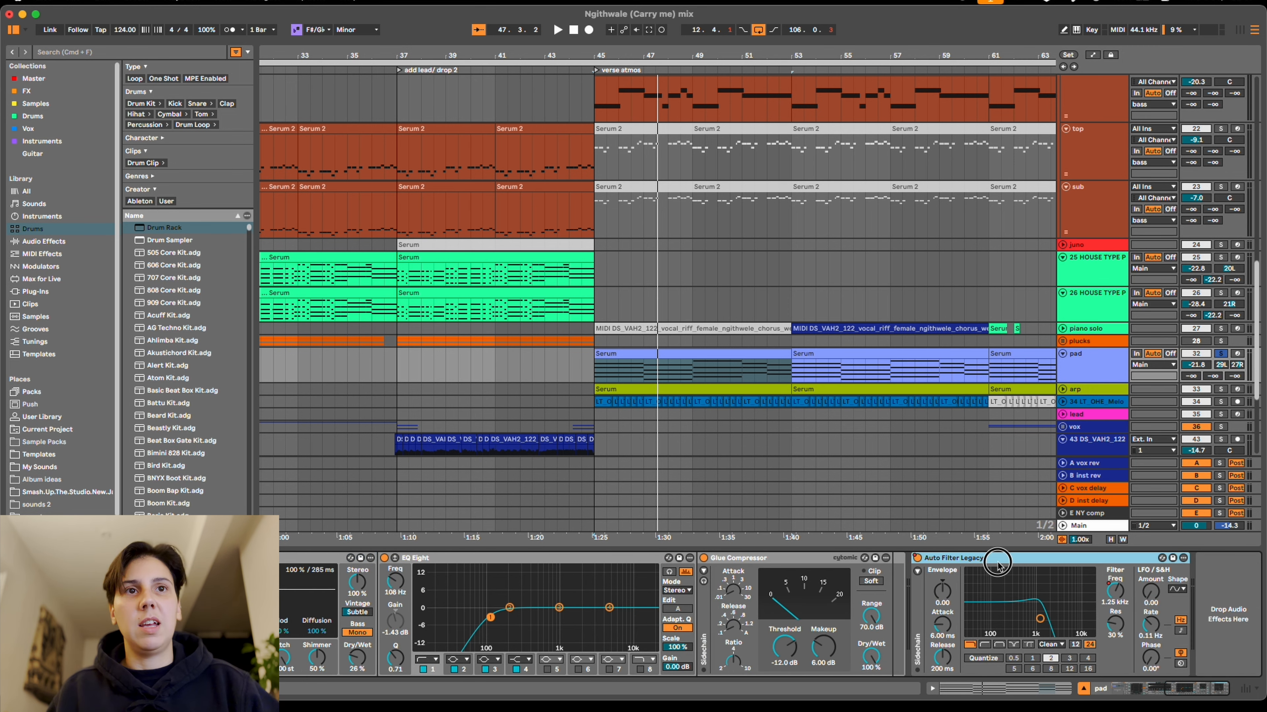
key("a")
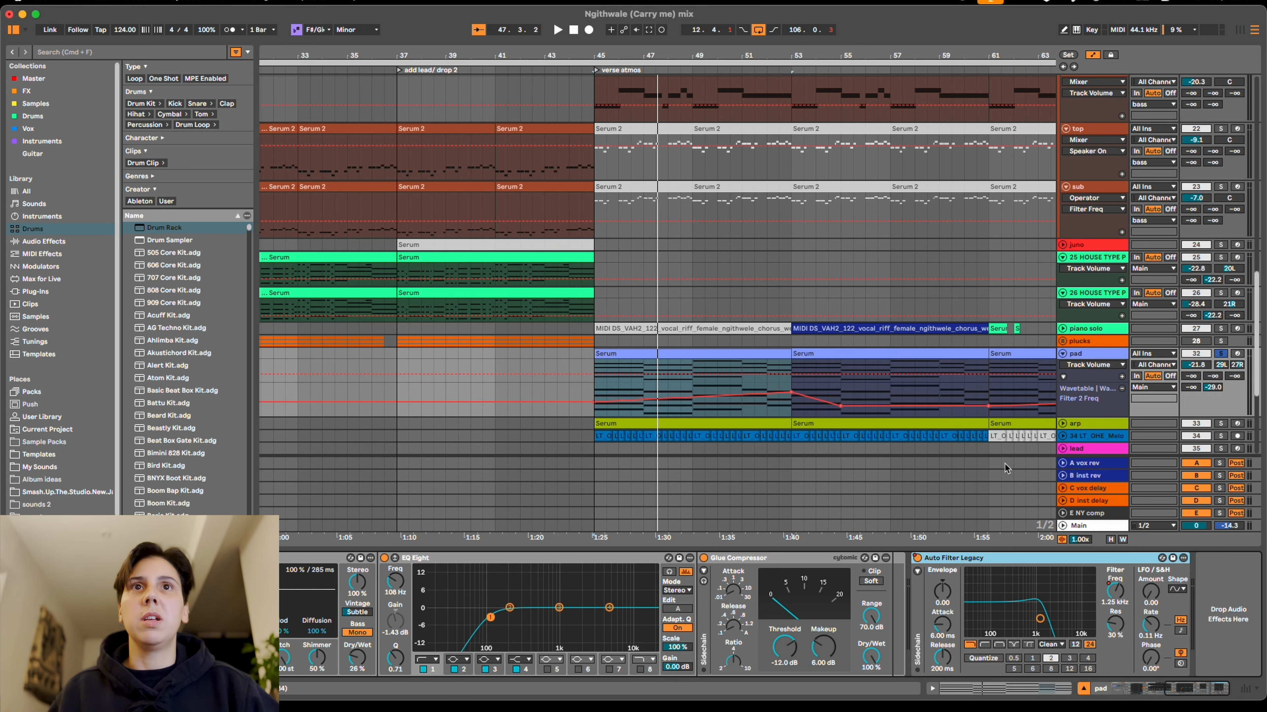
Unfold the arp track and play its verse atmos part in solo.
left_click_drag(960, 54, 790, 30)
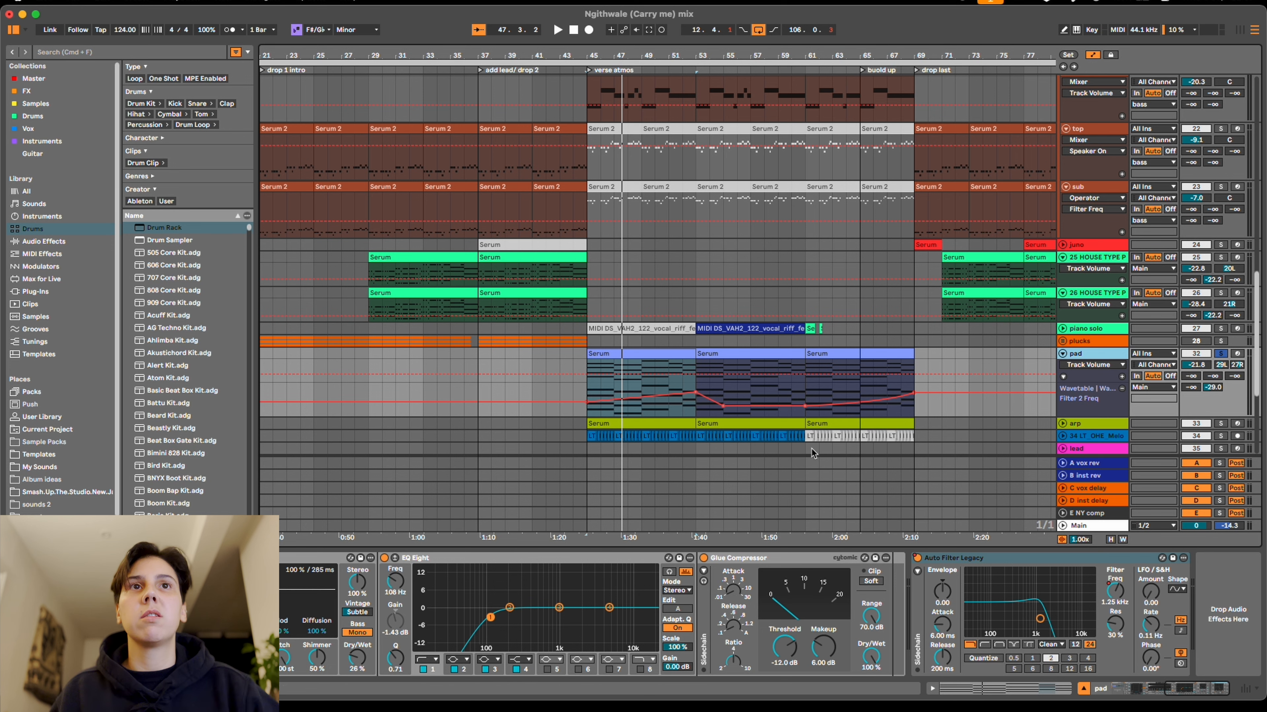
left_click_drag(678, 50, 754, 117)
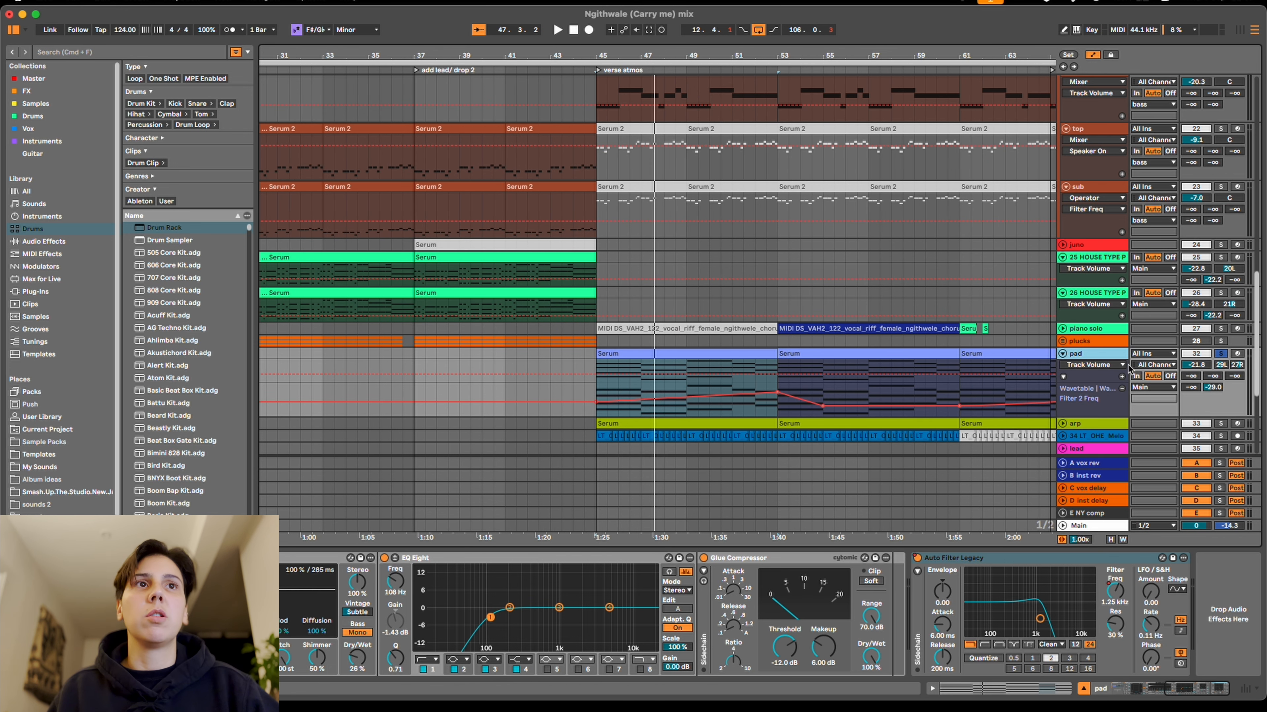
scroll(947, 388, "down", 3)
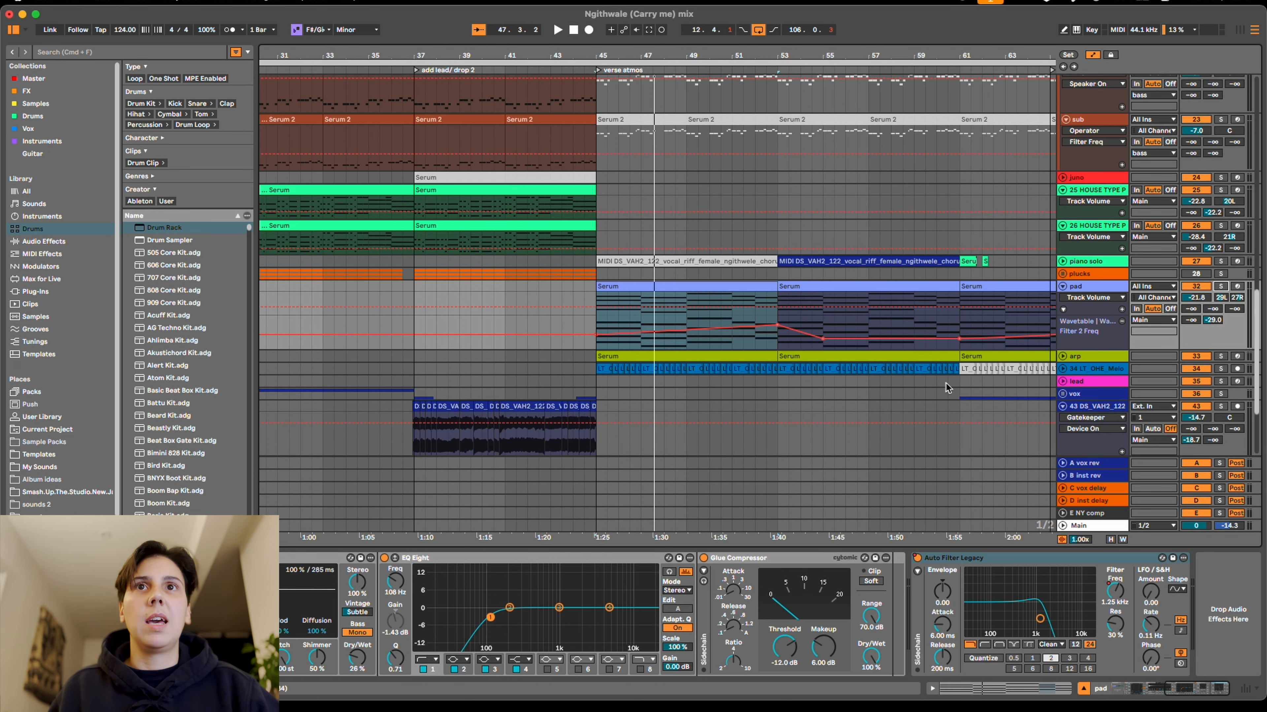
left_click(1074, 357)
scroll(1129, 352, "down", 2)
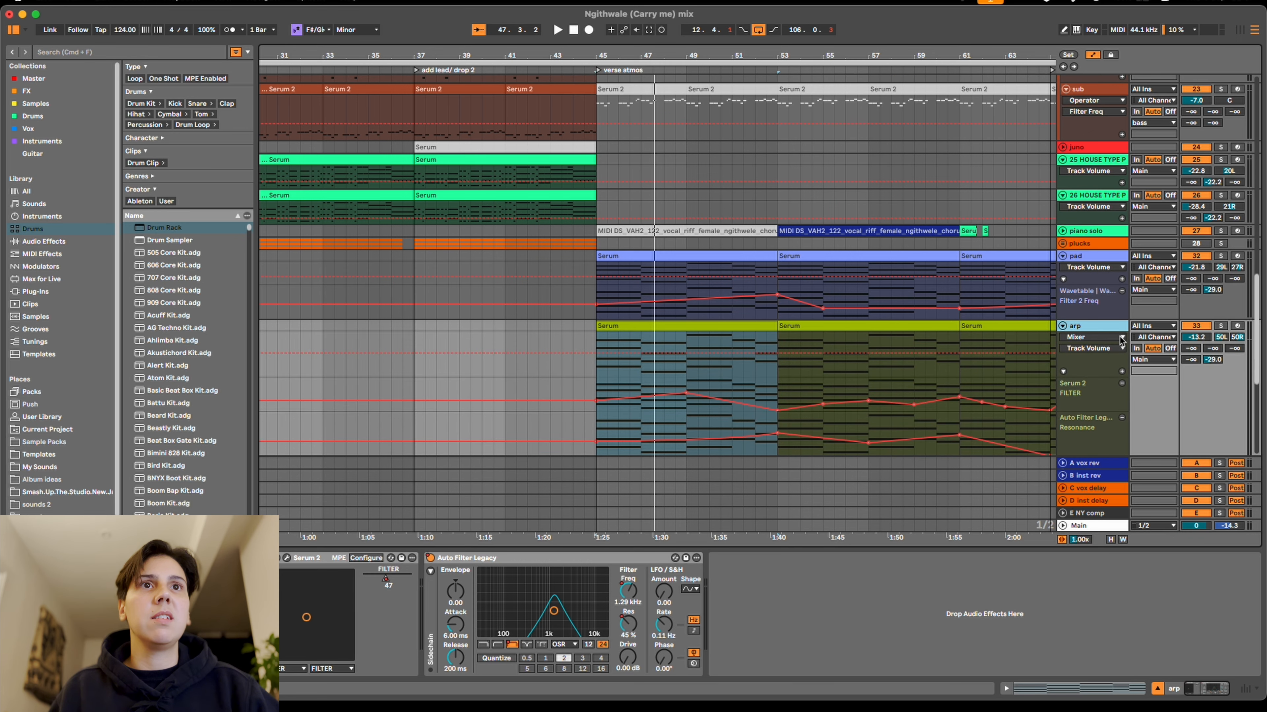
scroll(1122, 342, "down", 1)
left_click(1220, 291)
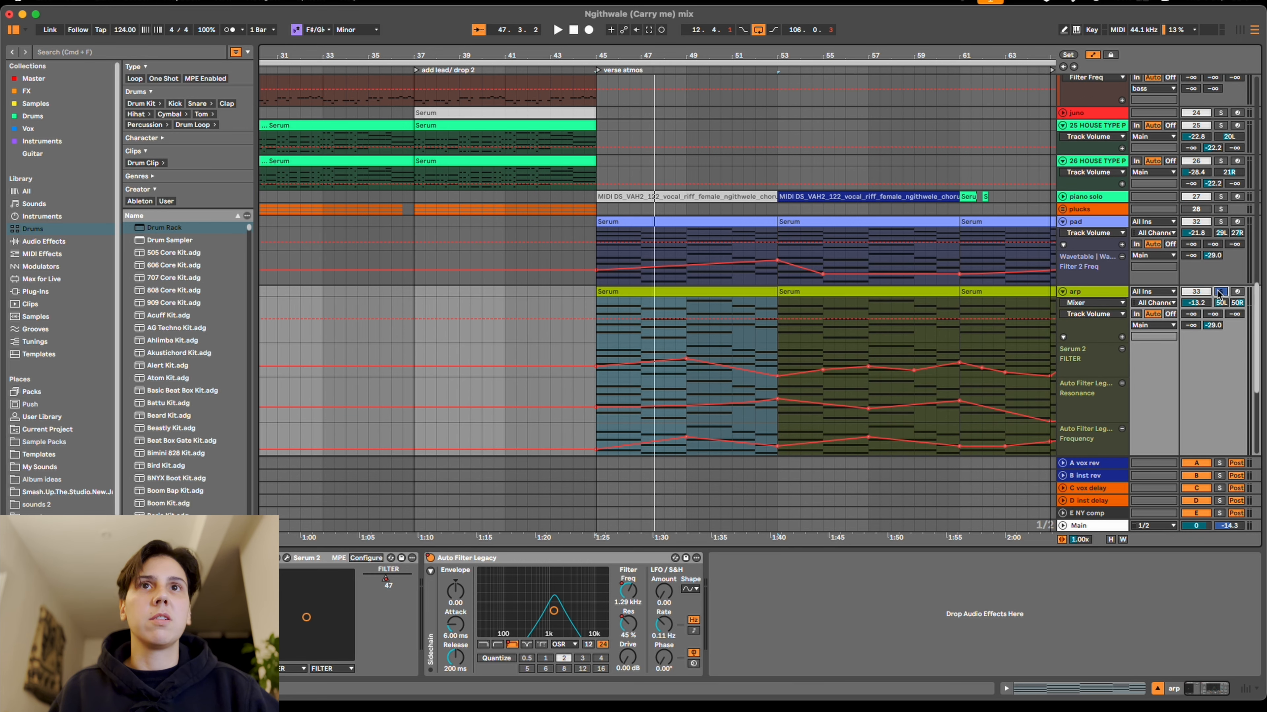
key("space")
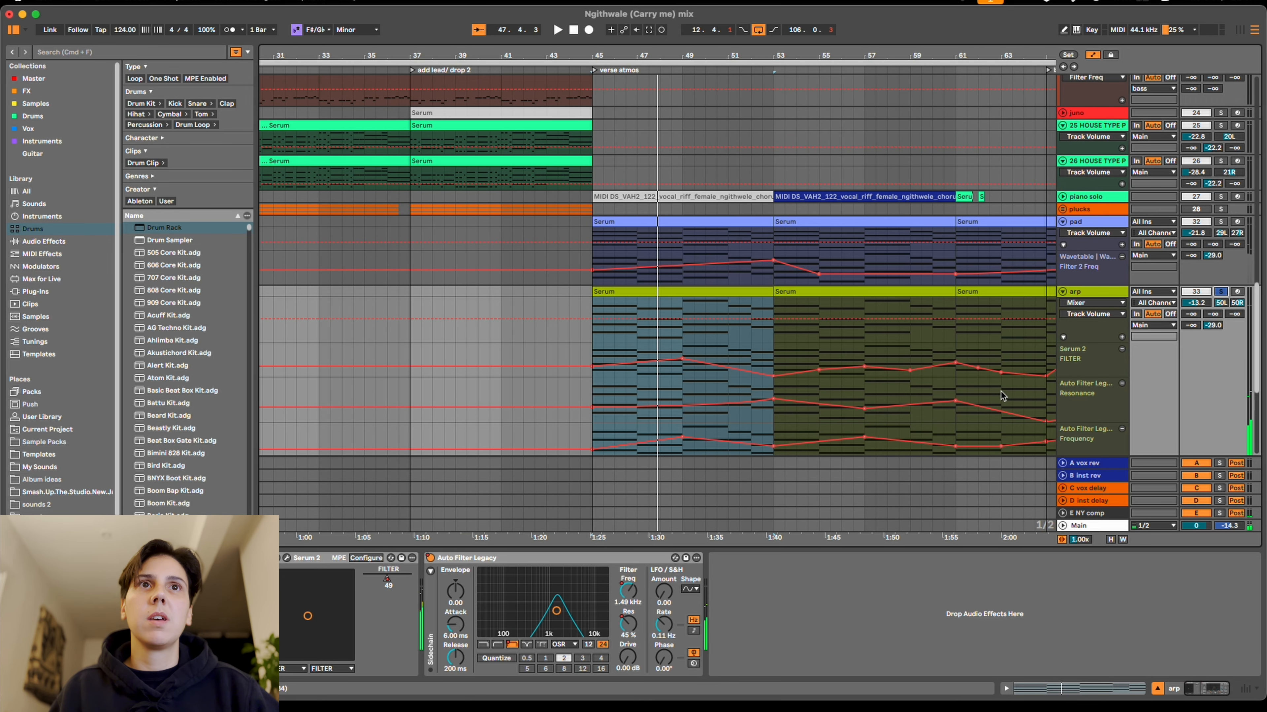
Examine the arp's filter automation up to the last drop and its Serum 2 patch, ARP - Altar.
scroll(829, 421, "down", 1)
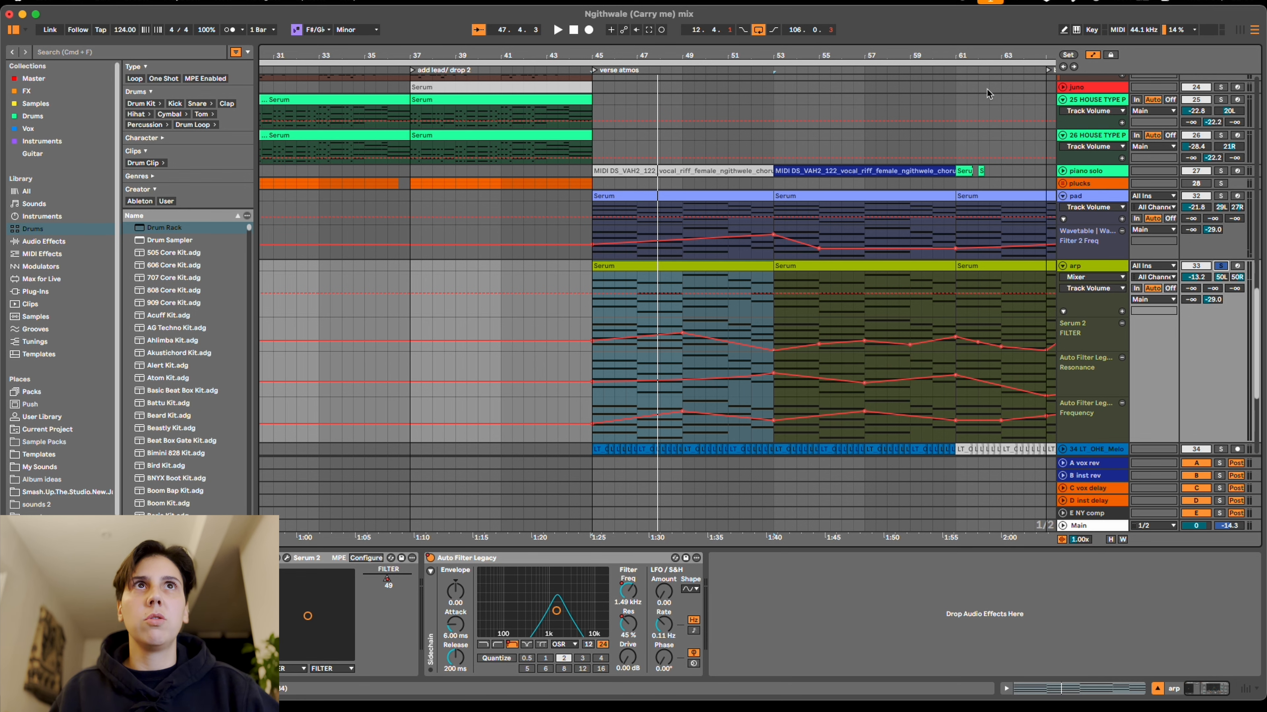
left_click_drag(1003, 49, 886, 50)
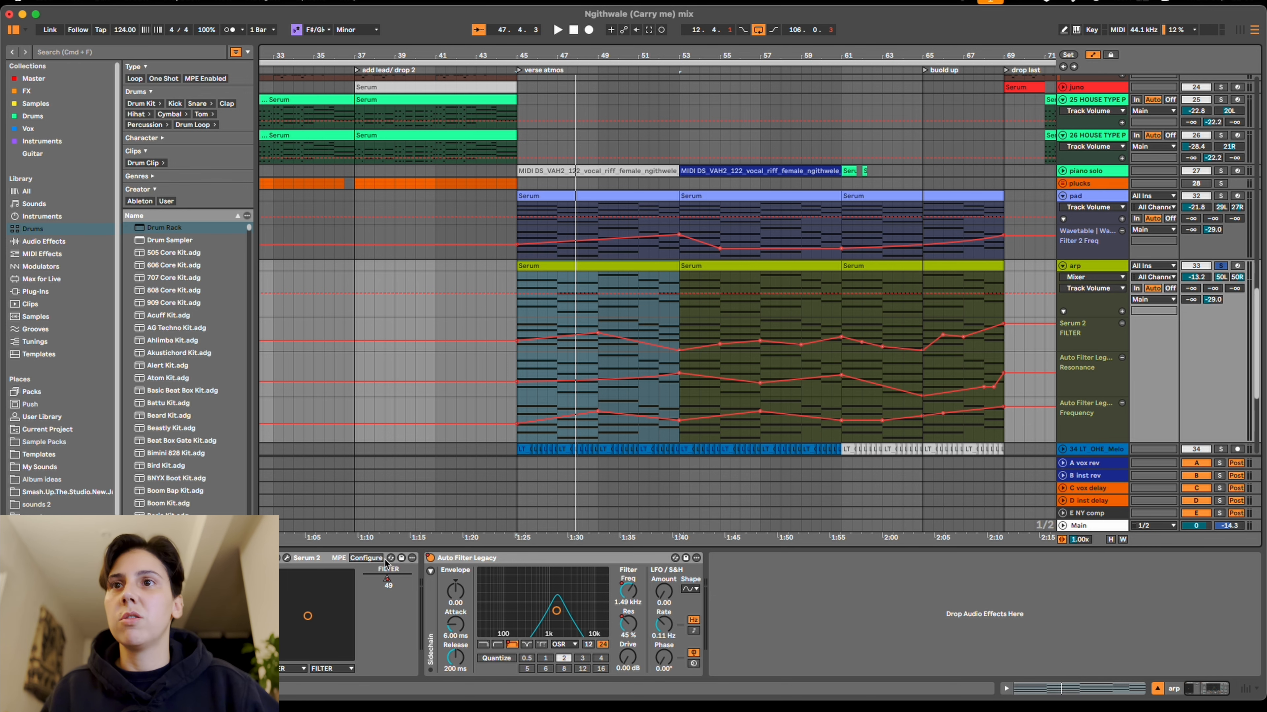
left_click(288, 560)
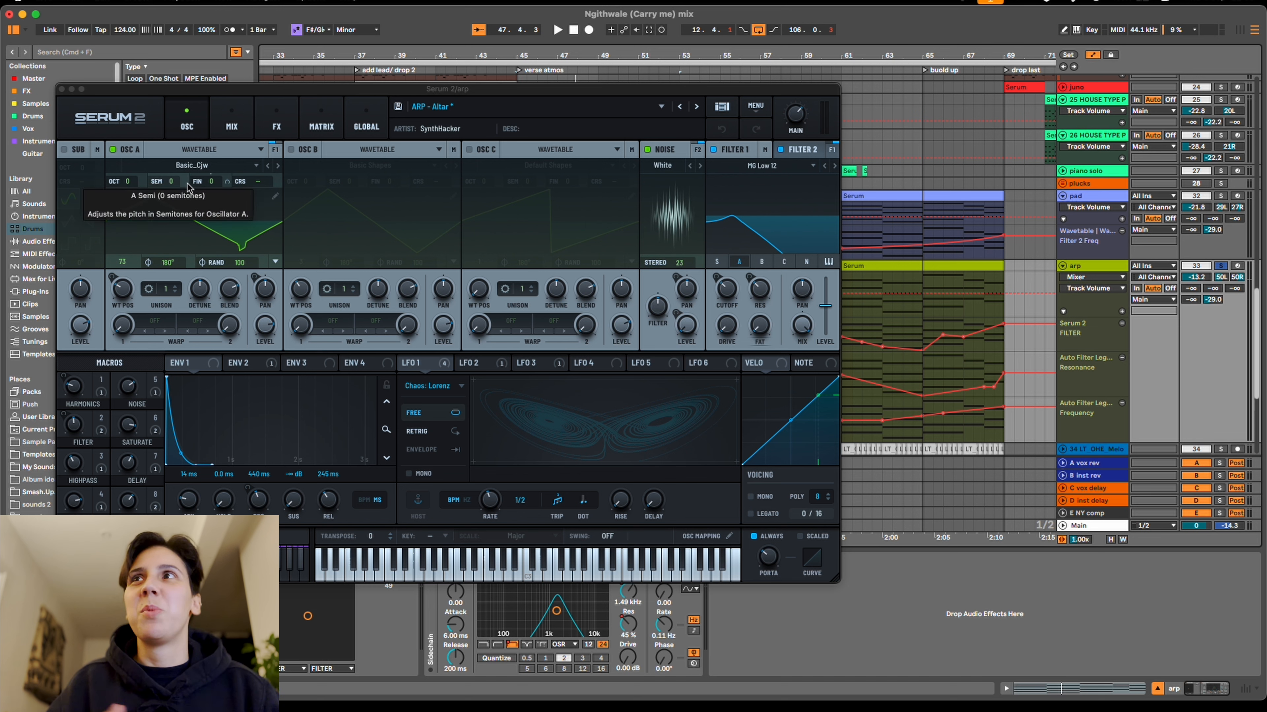
left_click(60, 90)
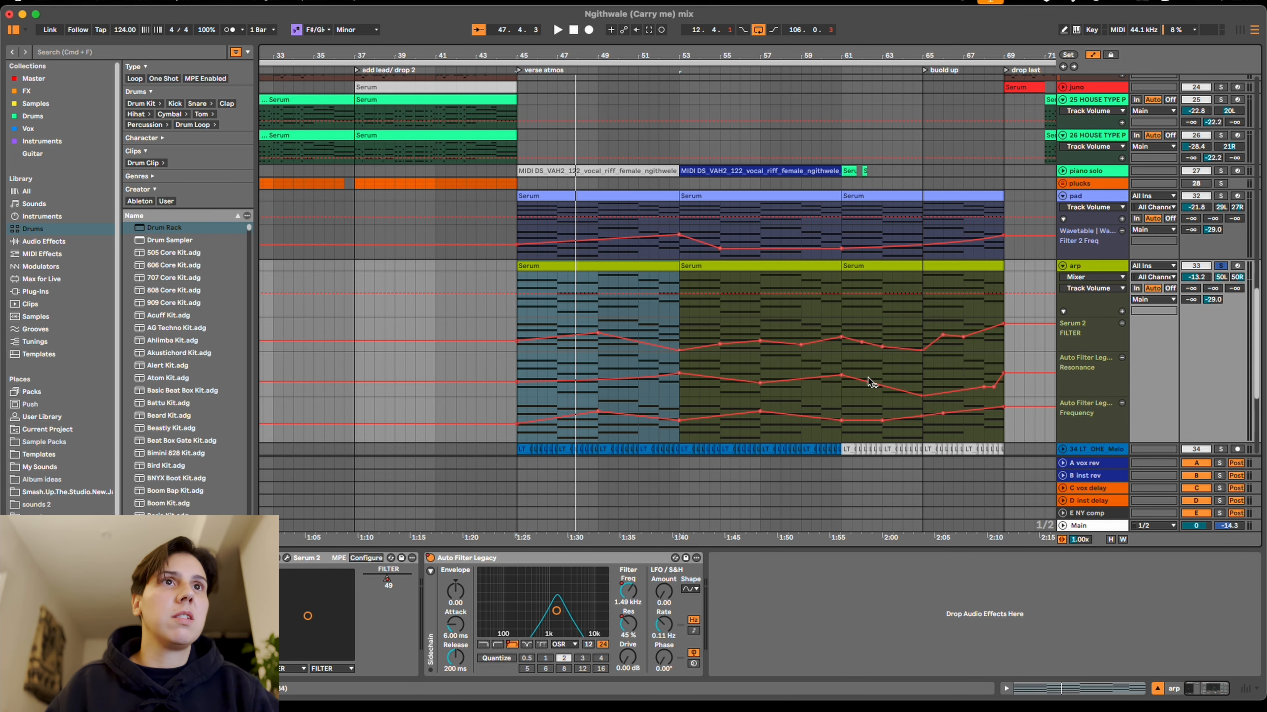
Play the verse atmos MIDI clip on track 44 Serum 2 in solo and show its automation lanes.
left_click(723, 251)
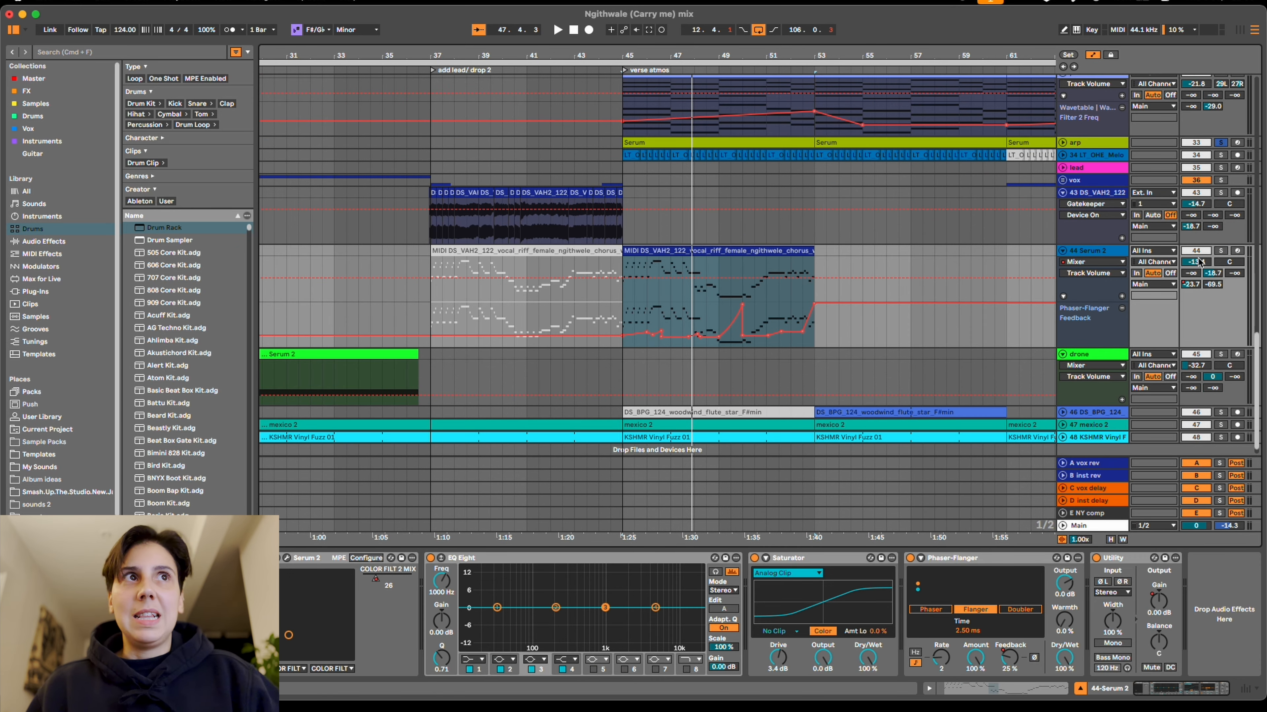
left_click(1221, 251)
key("space")
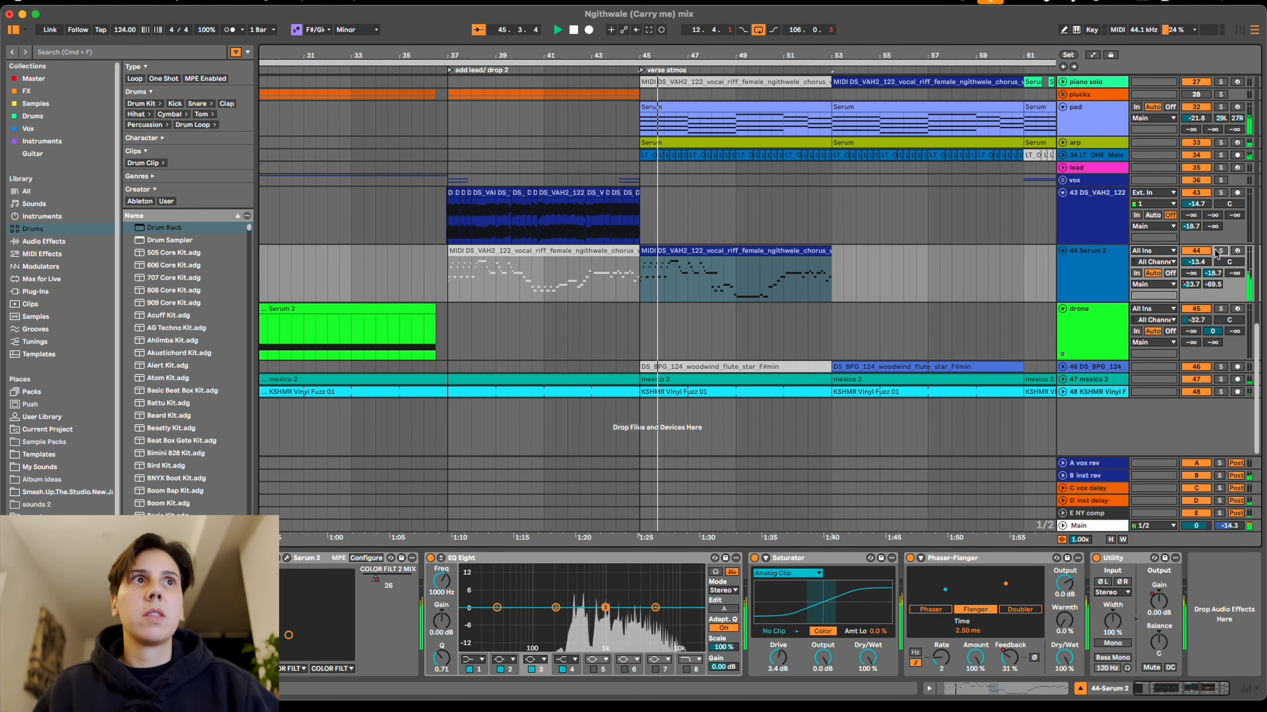
key("a")
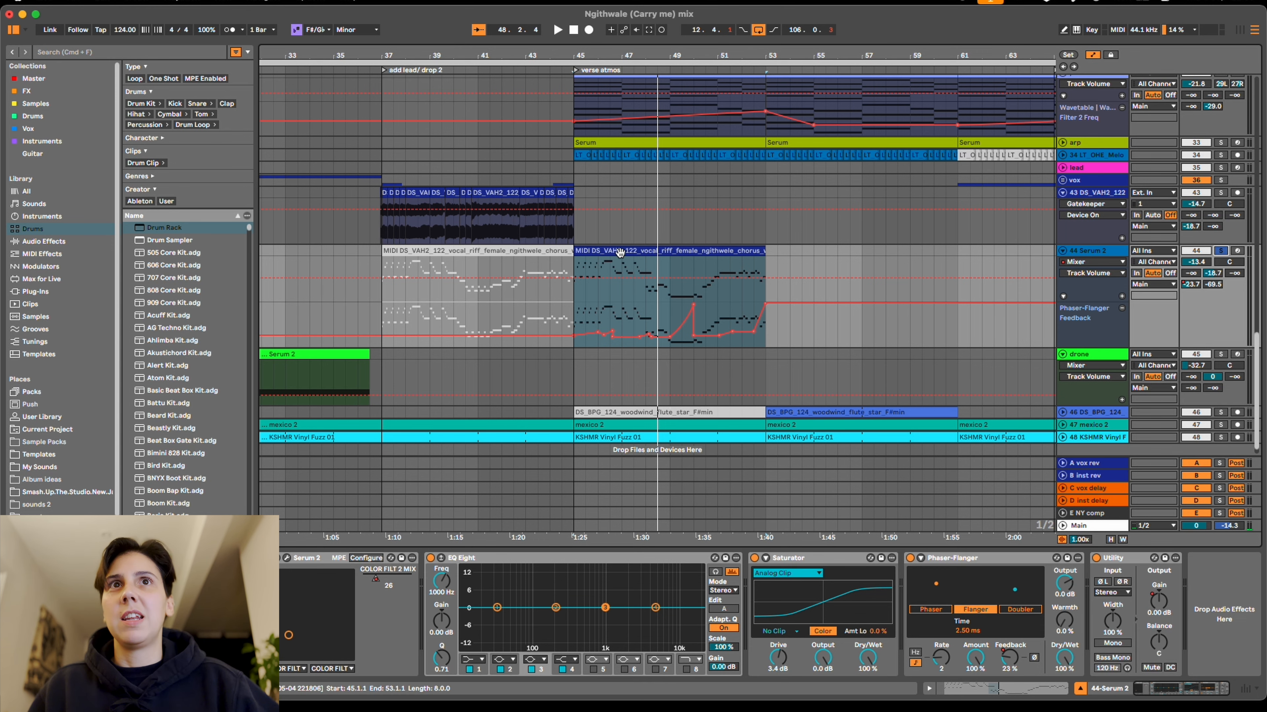
Hide the automation lanes and show the Convert Melody to New MIDI Track option for track 43's vocal clip.
key("a")
right_click(493, 198)
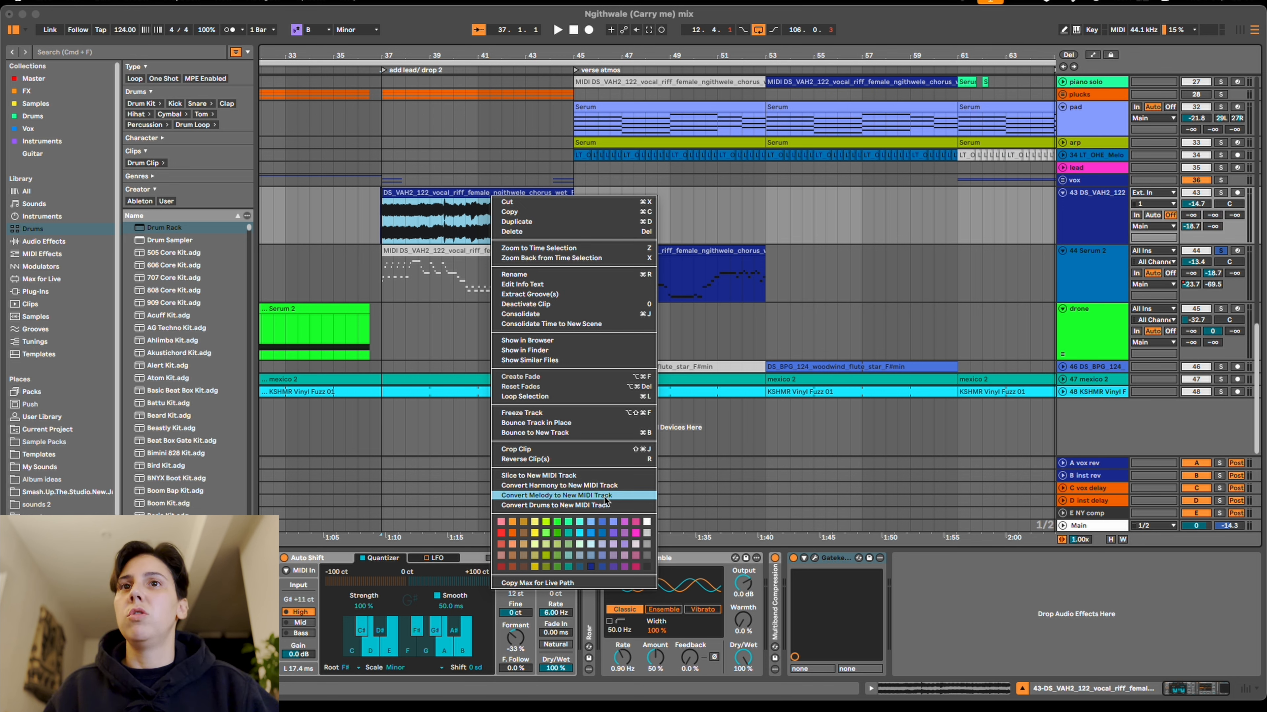
left_click(747, 227)
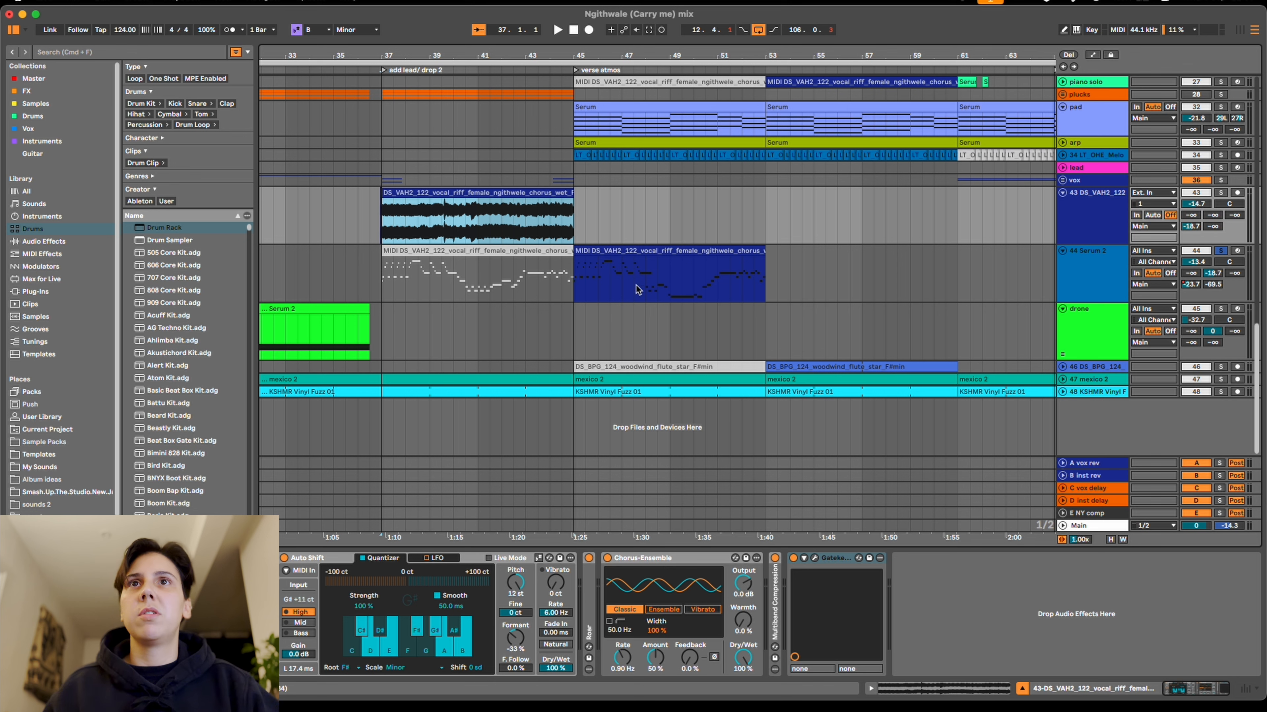
Replay the track 44 Serum 2 clip from bar 45 and turn off the track's solo.
left_click(692, 285)
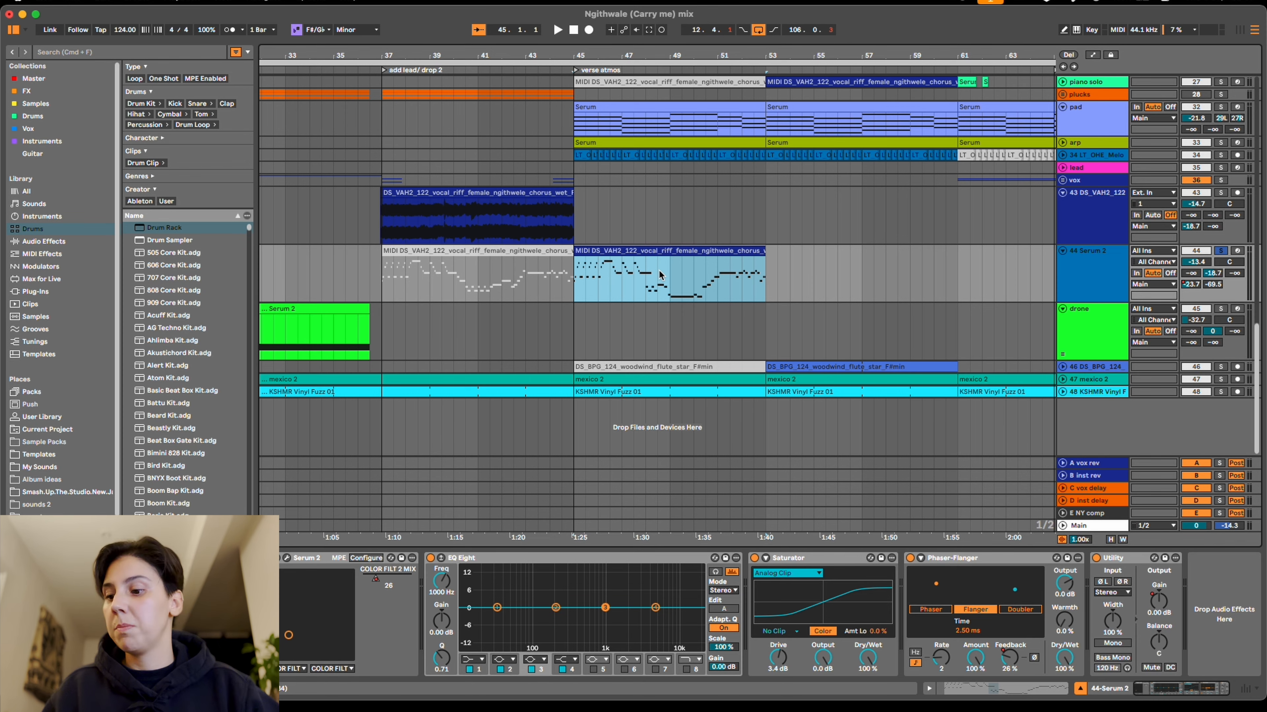
key("space")
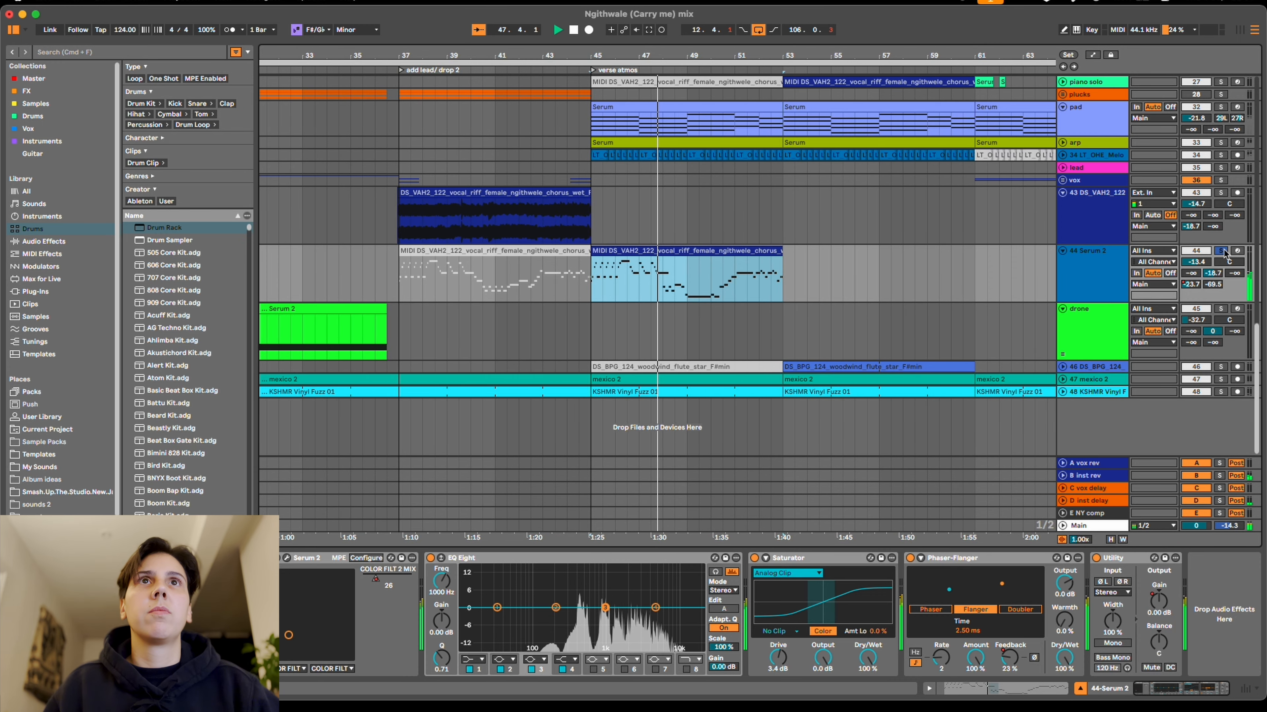
key("space")
scroll(1004, 291, "up", 5)
scroll(852, 367, "down", 3)
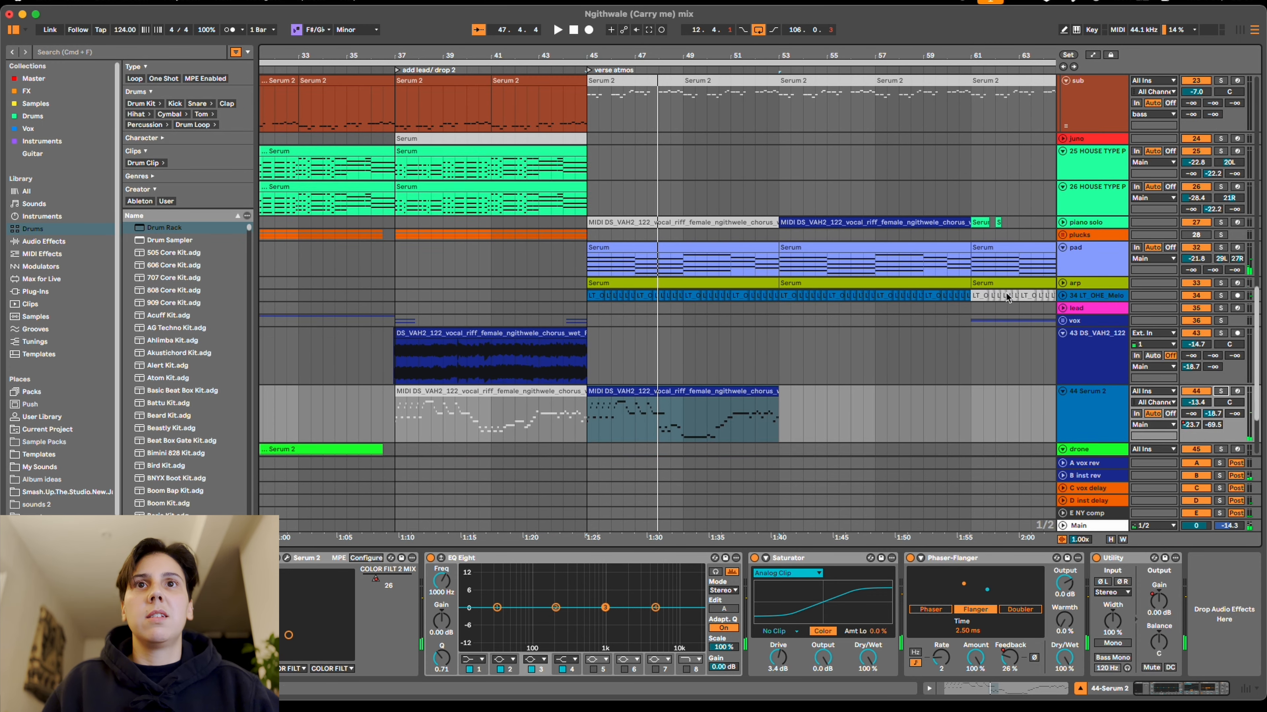
scroll(825, 311, "up", 1)
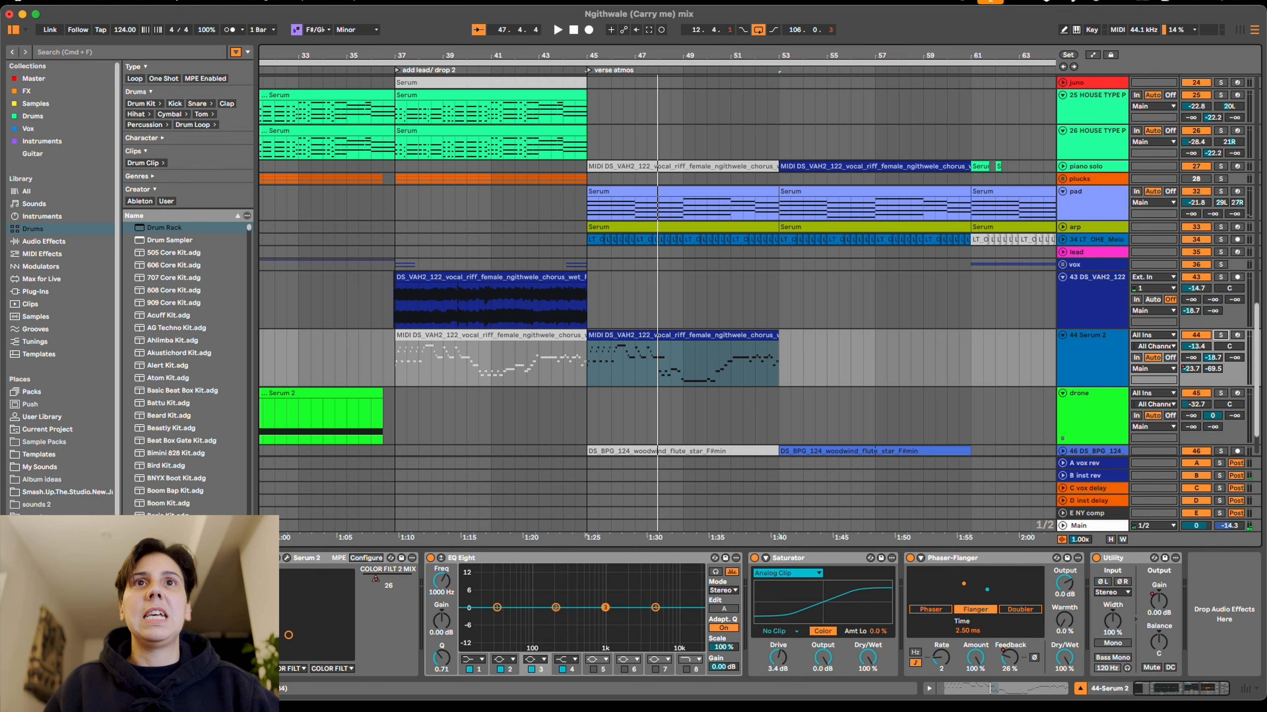
Play the full mix from bar 52 into the second half of verse atmos, and unfold and select the piano solo track.
left_click(755, 299)
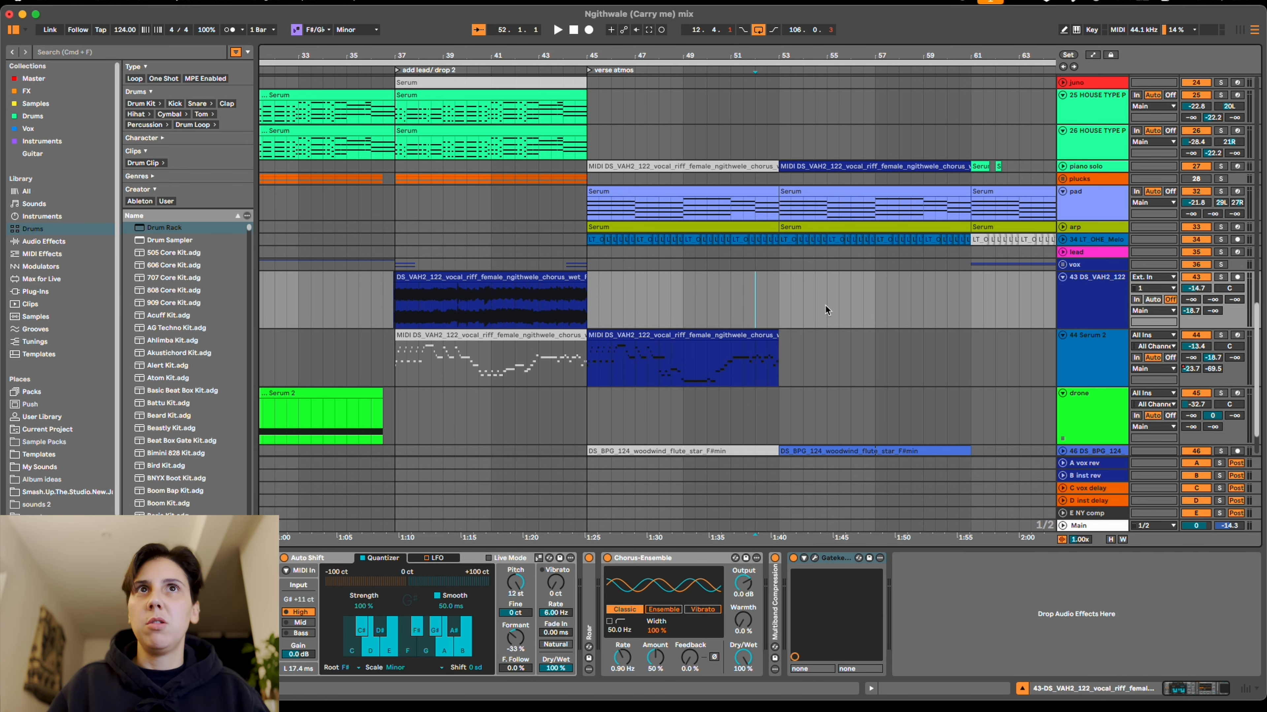
key("space")
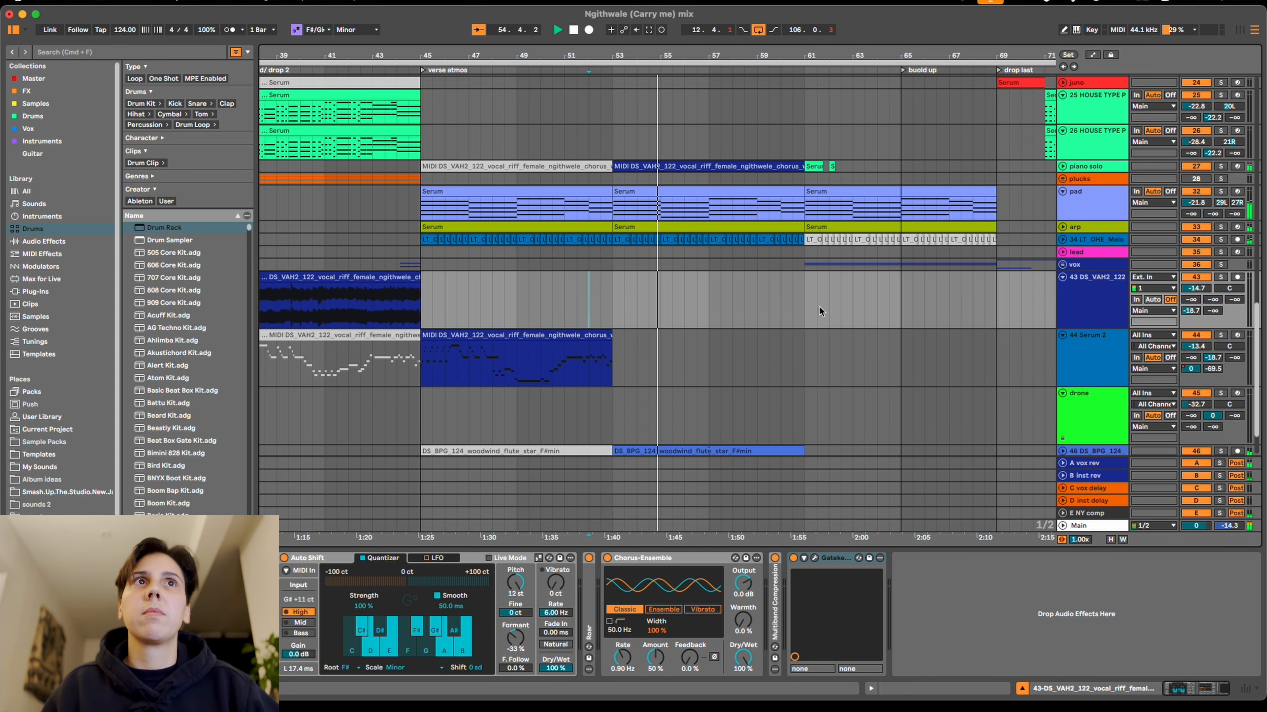
left_click(1063, 167)
left_click(1092, 180)
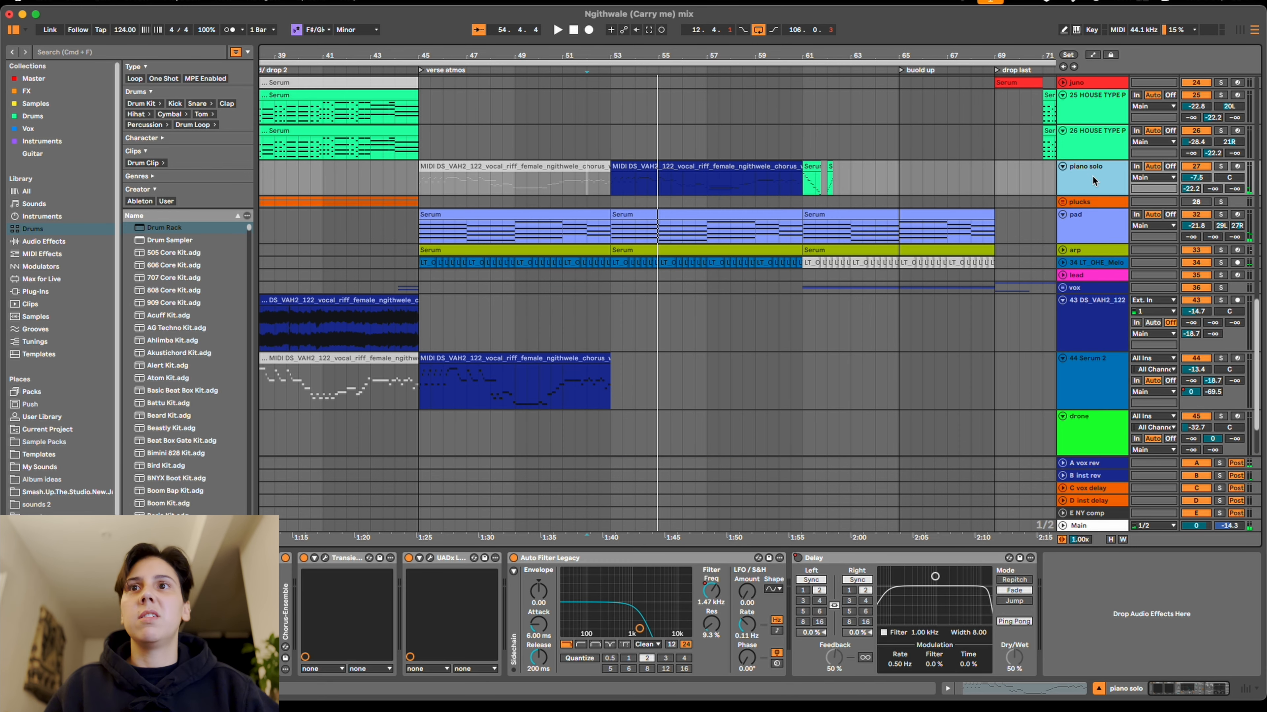
Review the piano solo's Grand Piano and effects chain, folding Compressor and Auto Filter Legacy, and play the track in solo.
left_click(270, 636)
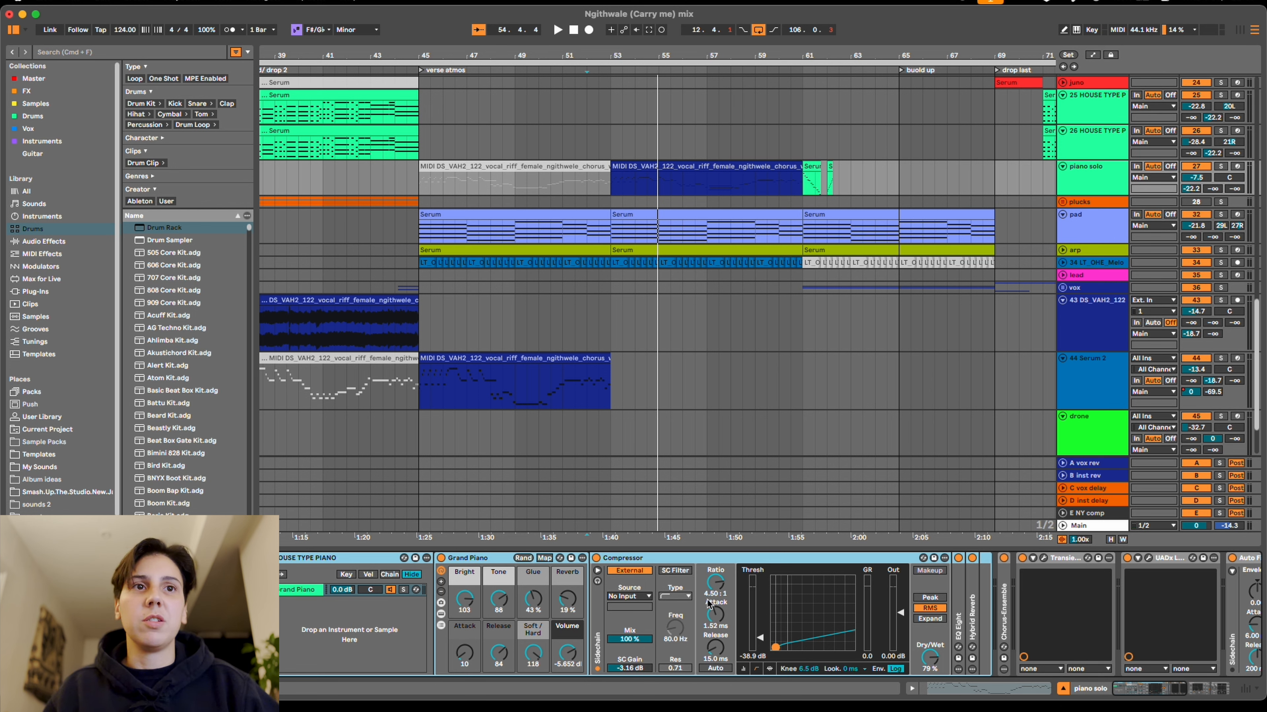
double_click(763, 560)
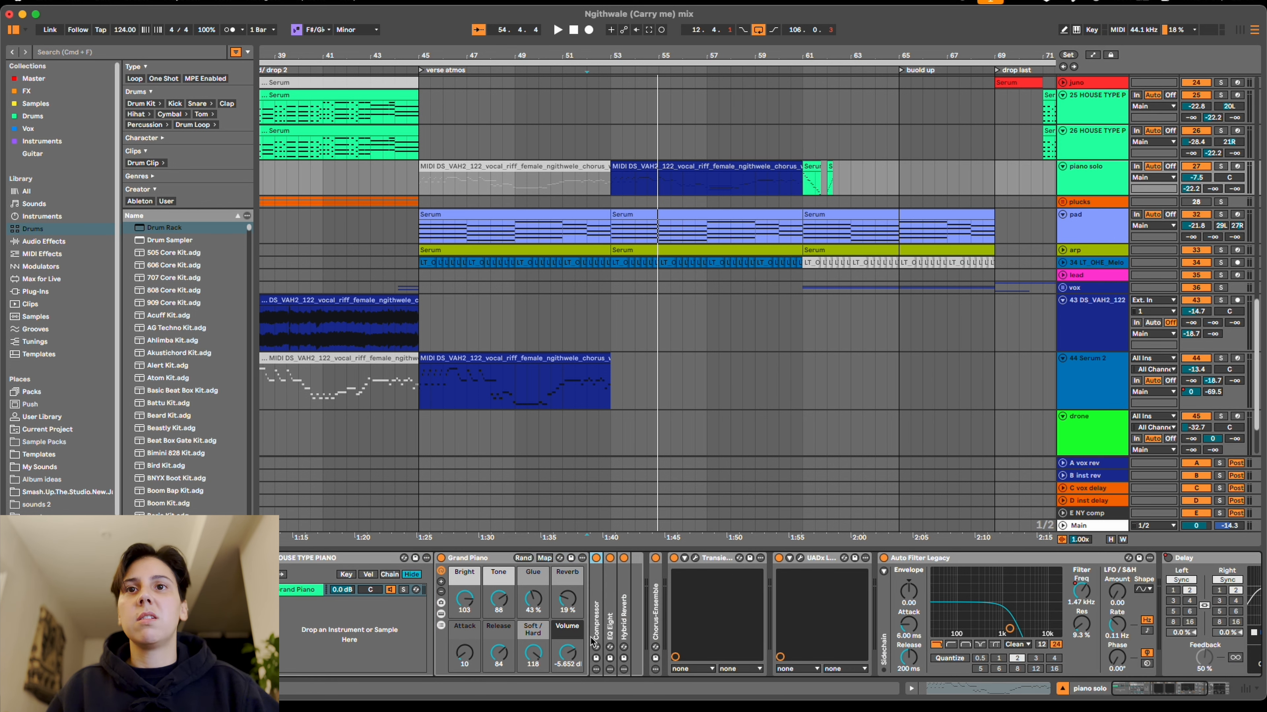
left_click(1220, 166)
key("space")
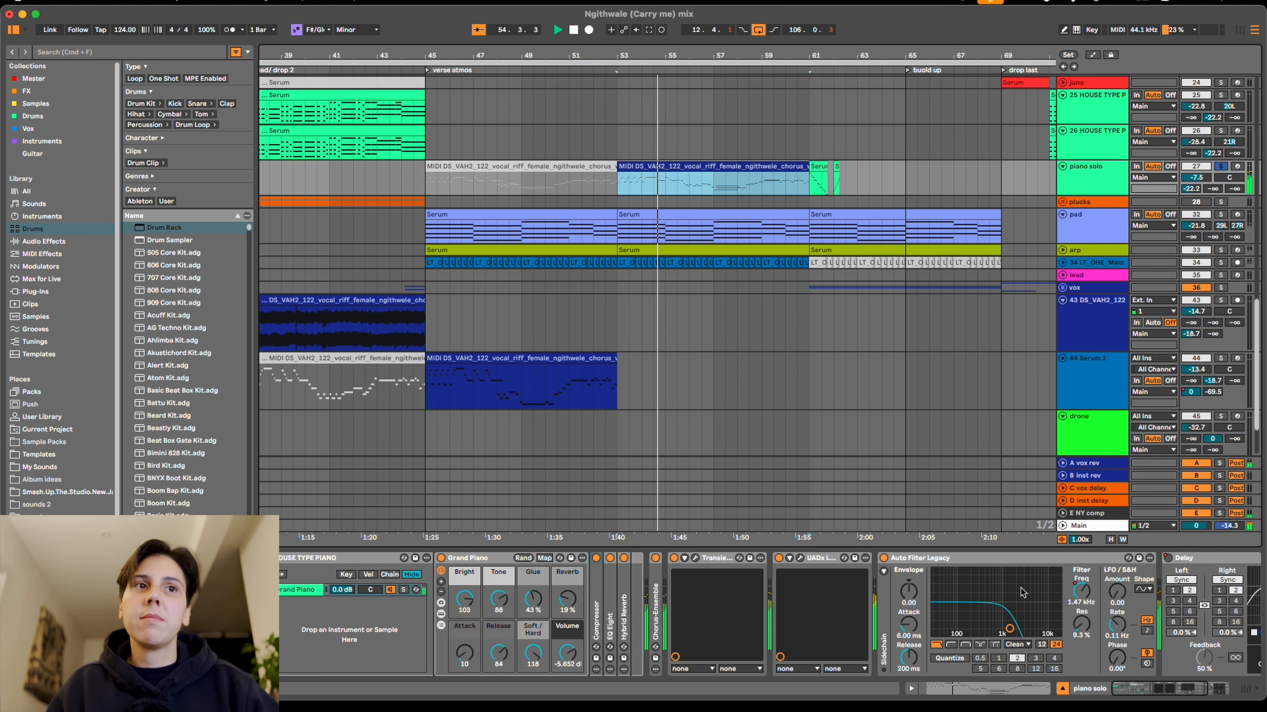
double_click(1042, 560)
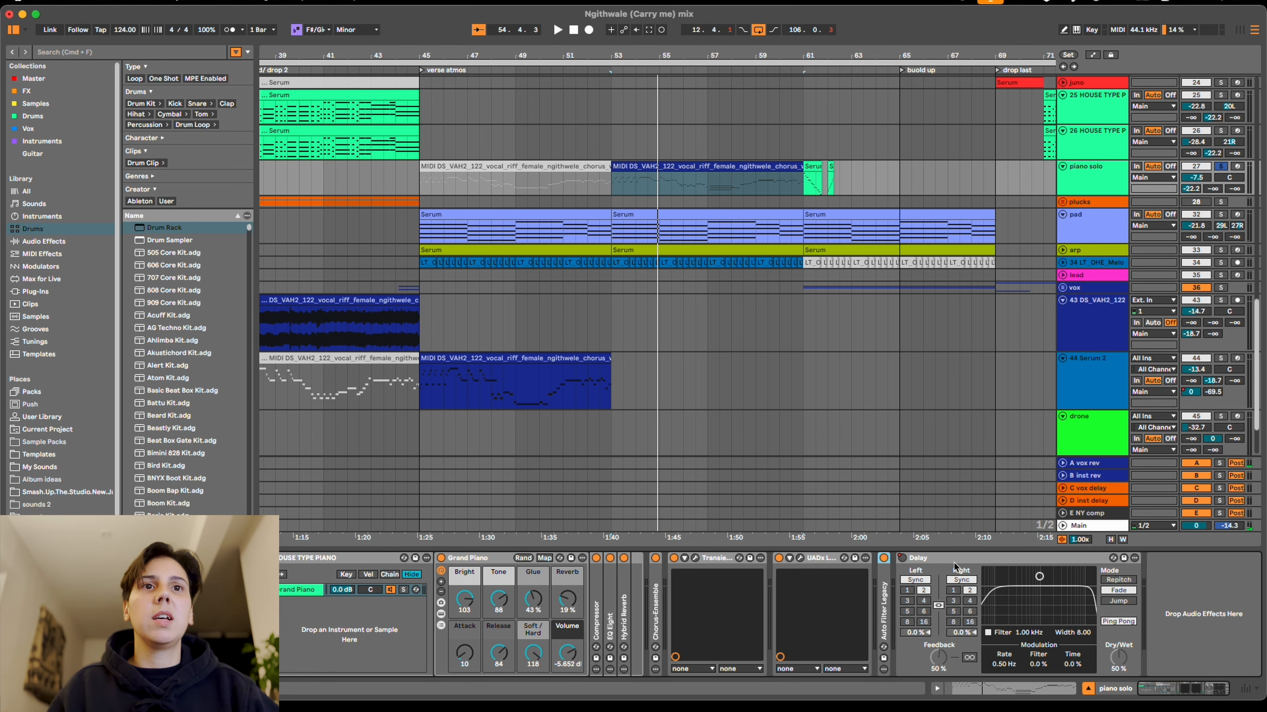
Play the piano solo track's short Serum clip from bar 61.
left_click(812, 164)
key("space")
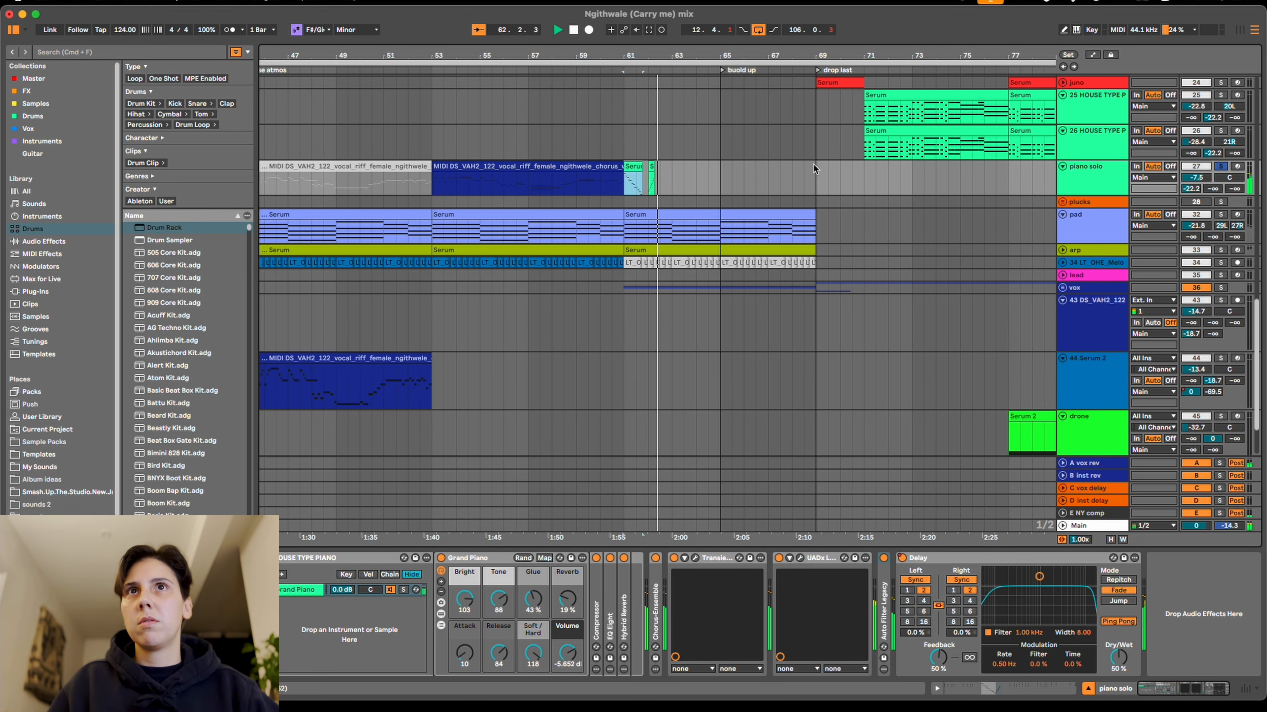
key("space")
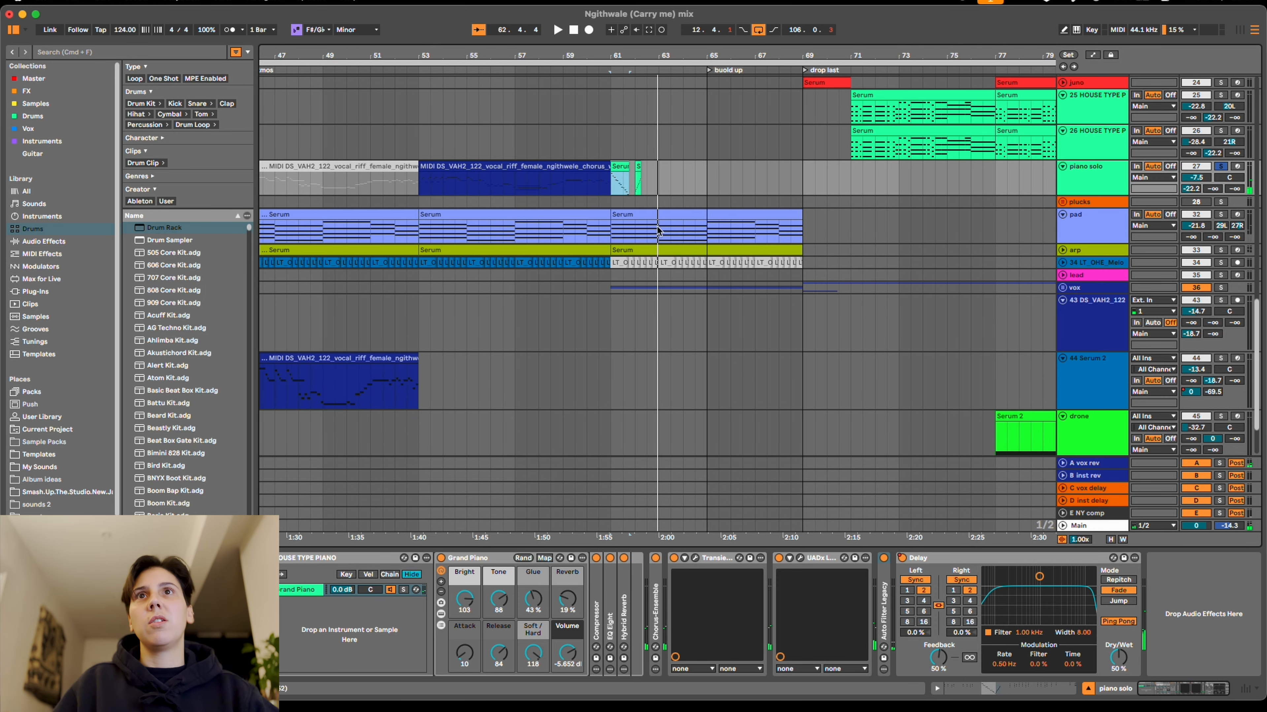
Play the vox group in solo from bar 61 and unfold its vocal tracks.
mouse_move(618, 51)
left_mouse_down()
mouse_move(640, 25)
mouse_move(623, 50)
mouse_move(673, 53)
left_mouse_up()
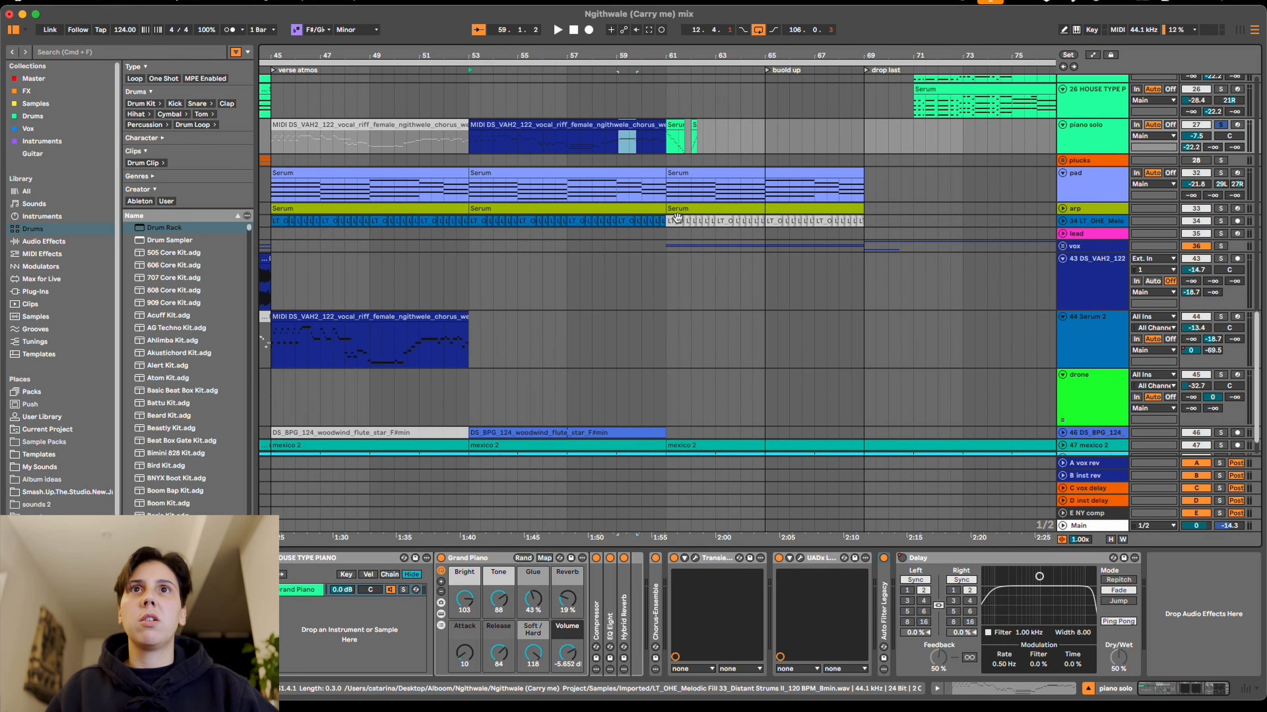
left_click(671, 250)
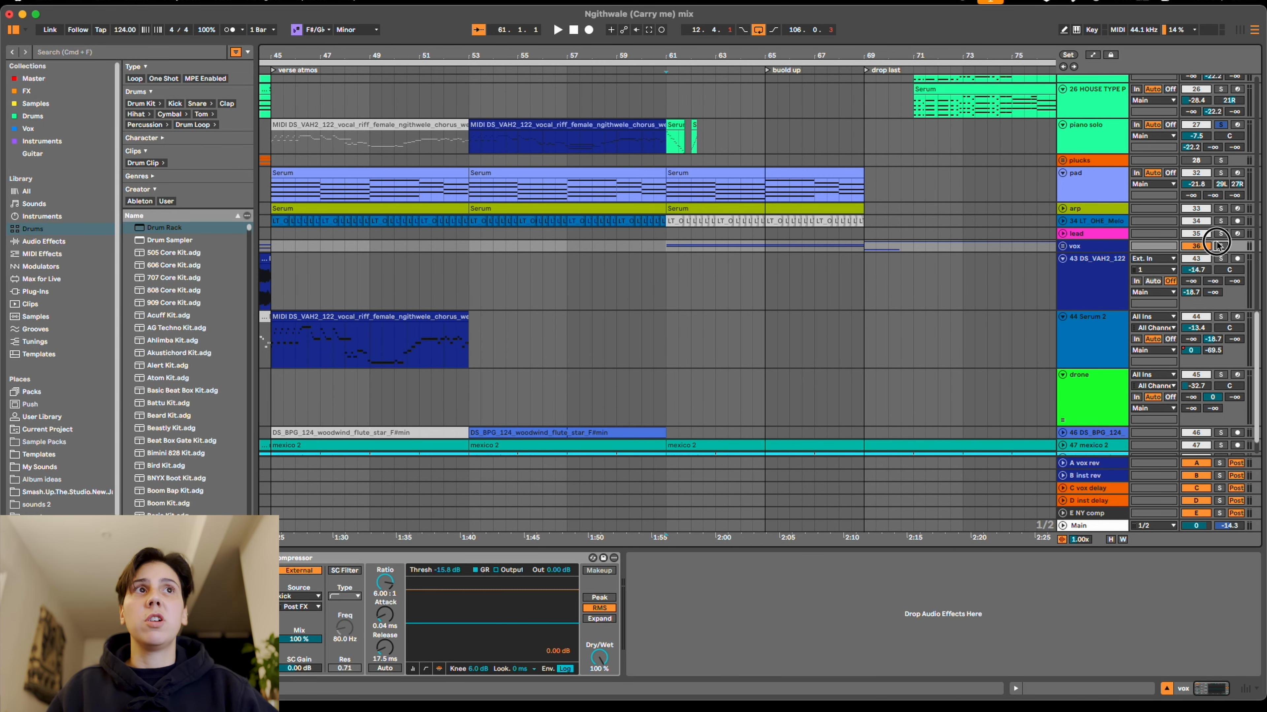
key("space")
left_click(1063, 247)
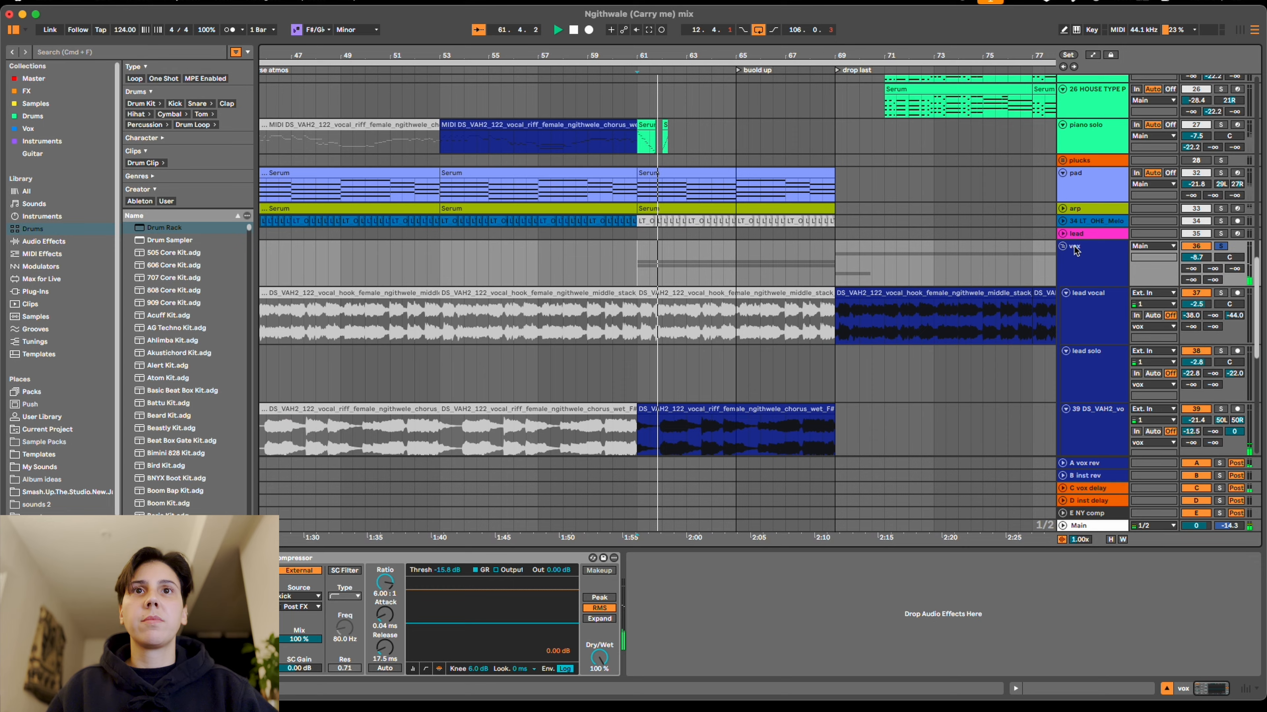
Turn off the vox group's solo and examine its vocal clips and the drum group's clips around the build up during playback.
scroll(967, 273, "down", 5)
scroll(1201, 216, "up", 2)
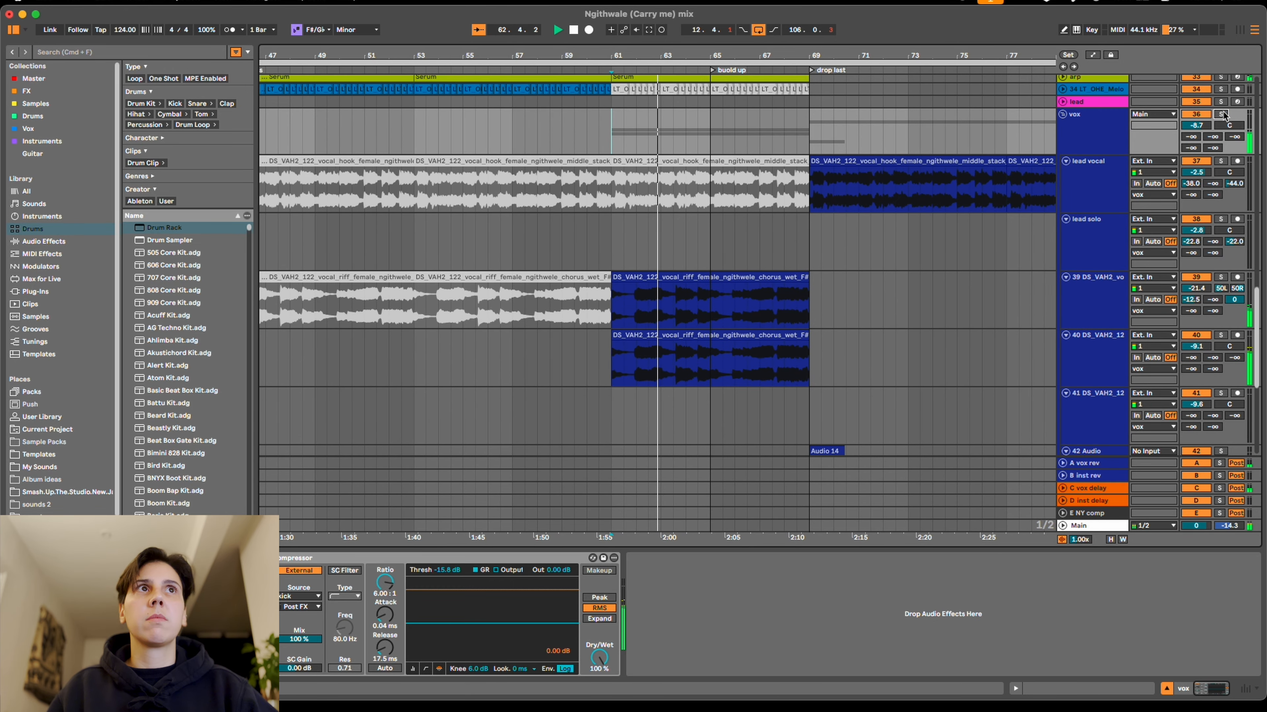
scroll(841, 311, "down", 2)
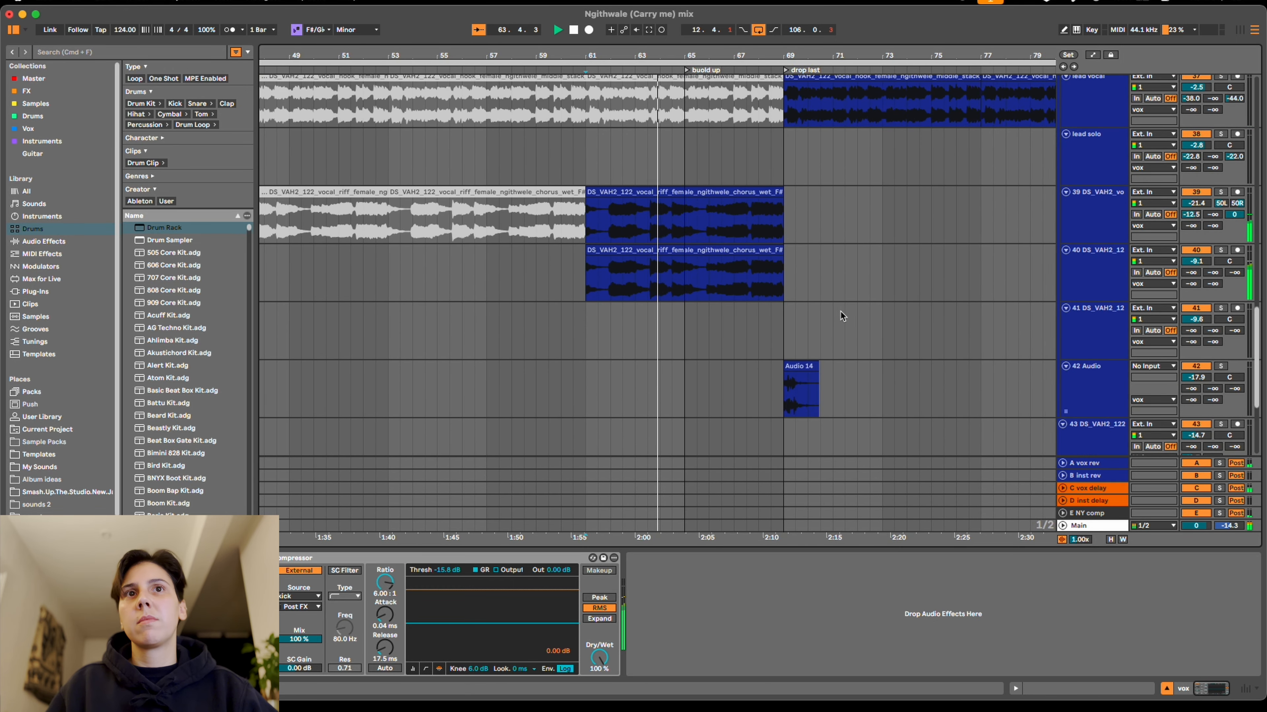
scroll(840, 312, "up", 5)
scroll(840, 311, "down", 2)
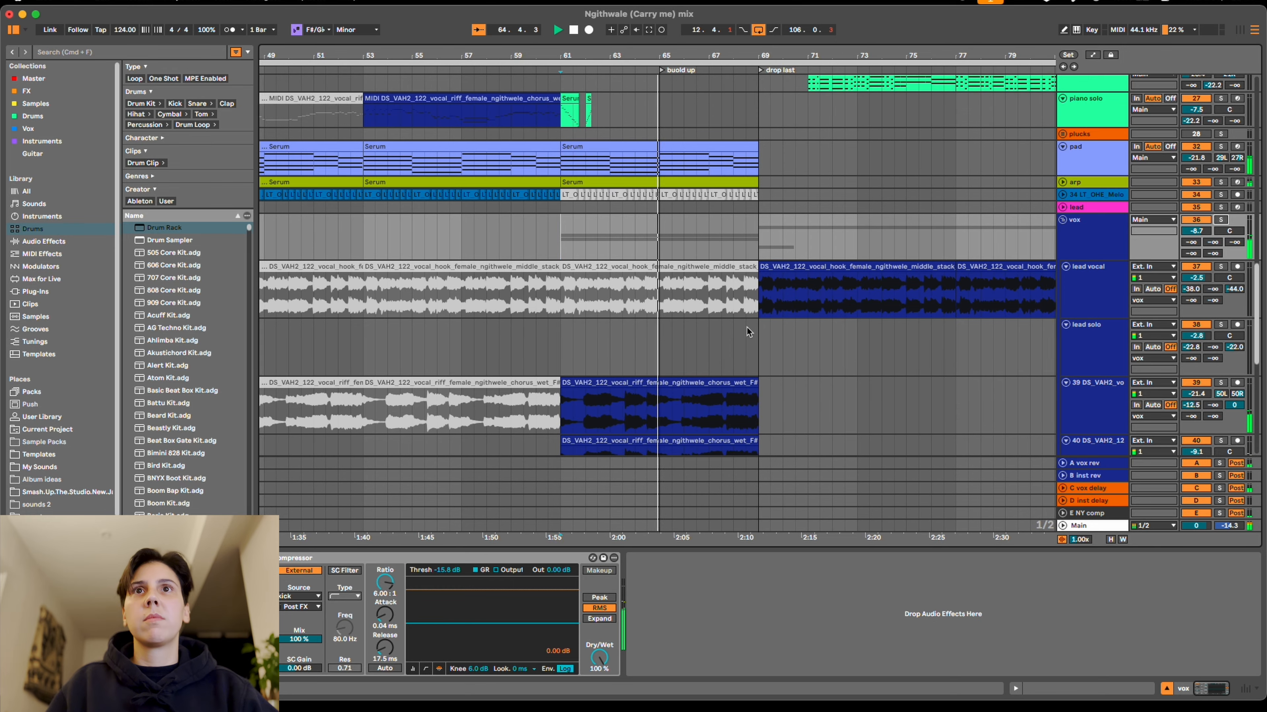
scroll(852, 290, "up", 8)
scroll(850, 300, "up", 6)
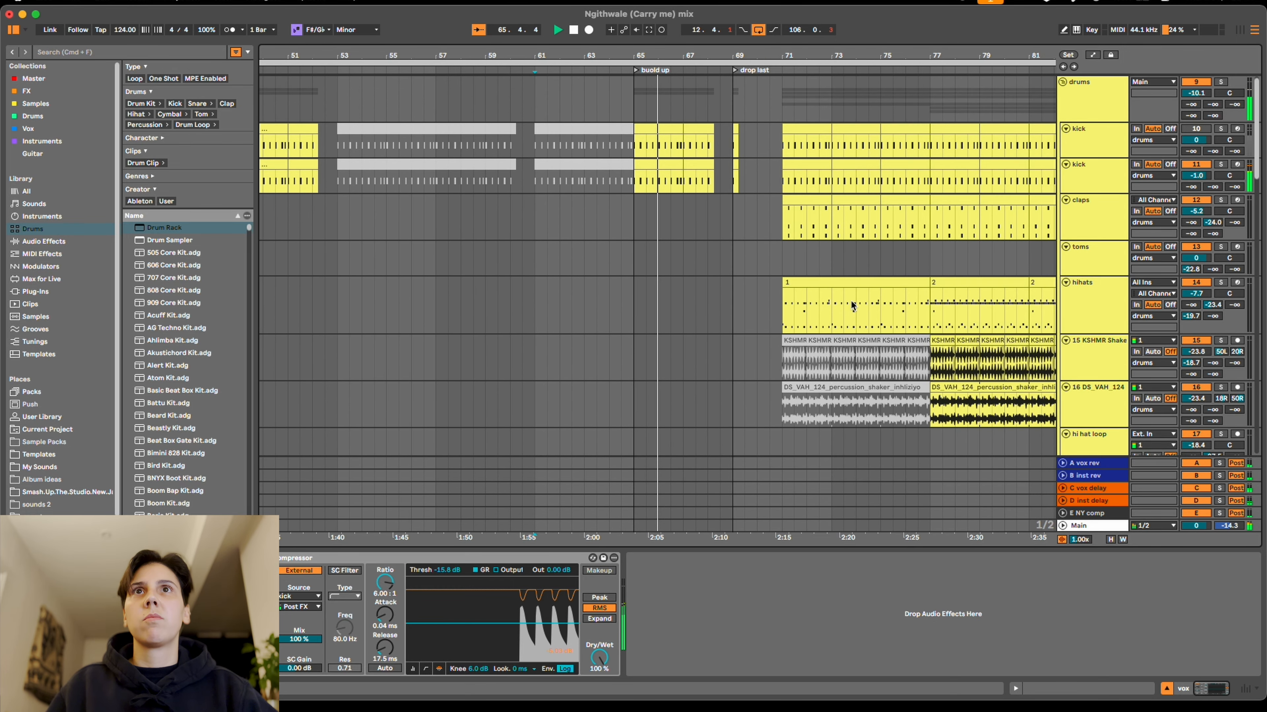
Examine the drum and bass clips around the last drop and play from bar 69 on the claps track.
scroll(852, 301, "down", 7)
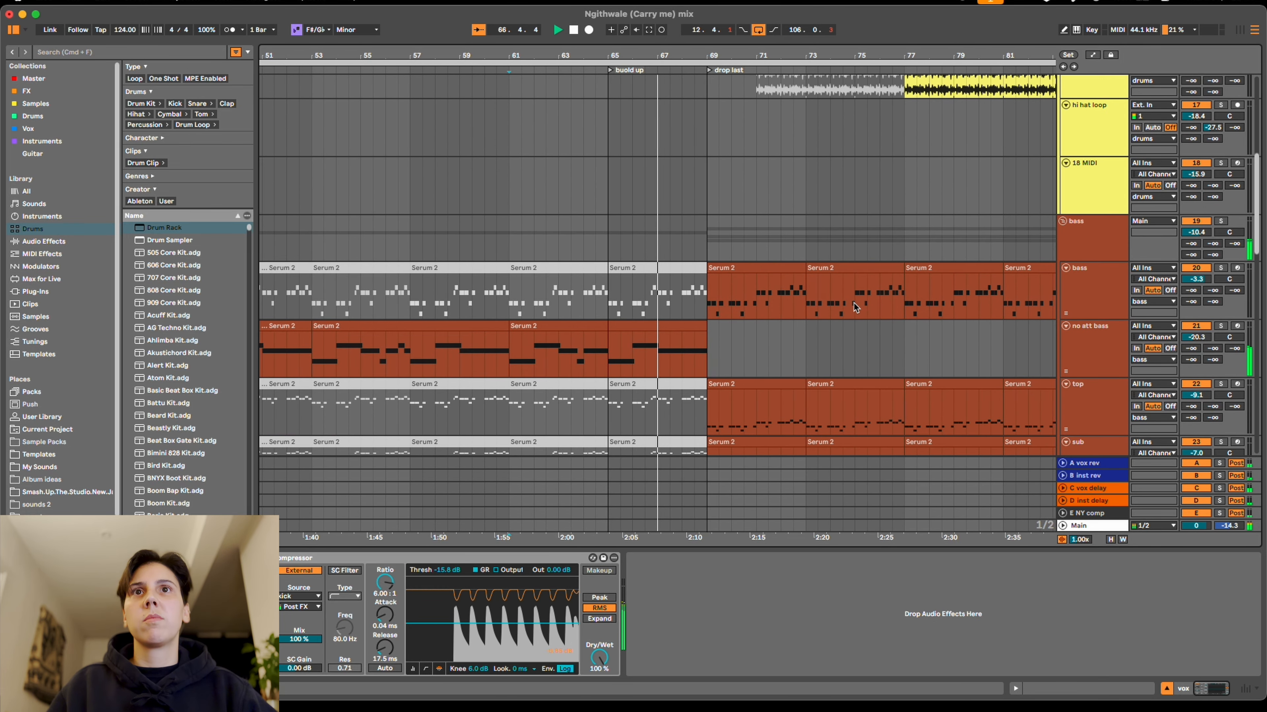
scroll(858, 304, "up", 5)
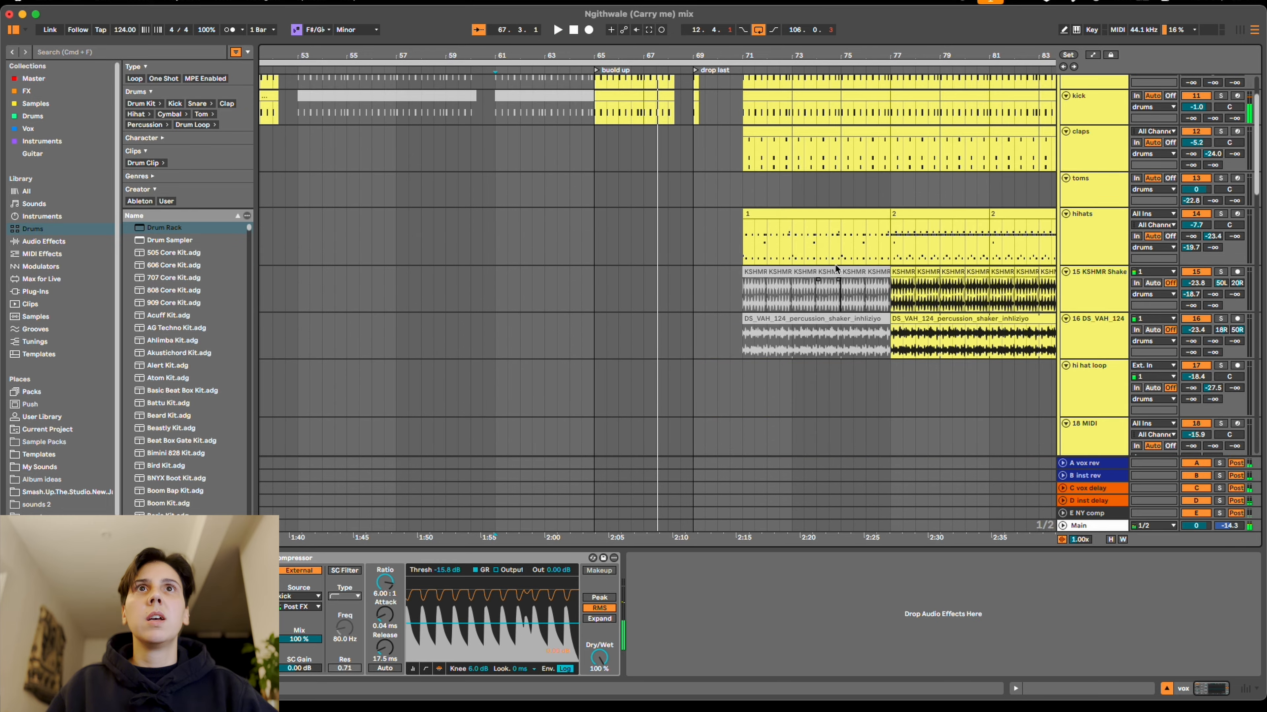
left_click(696, 143)
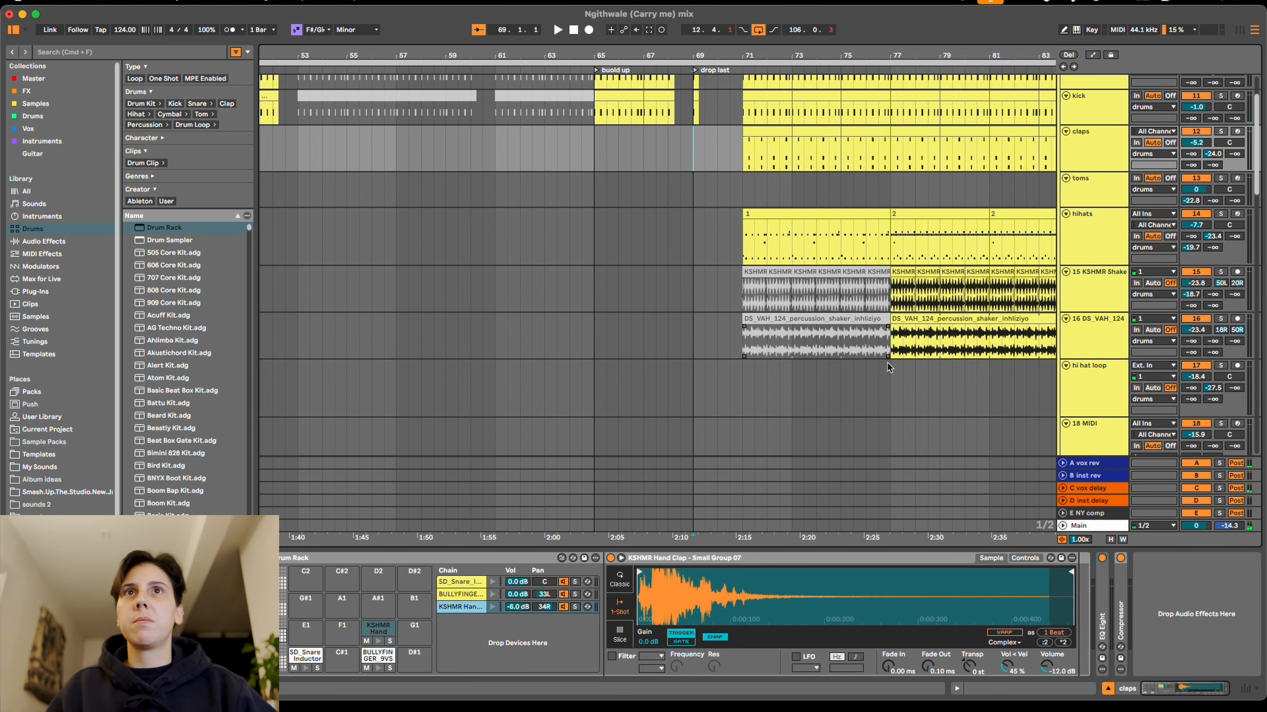
scroll(763, 351, "up", 3)
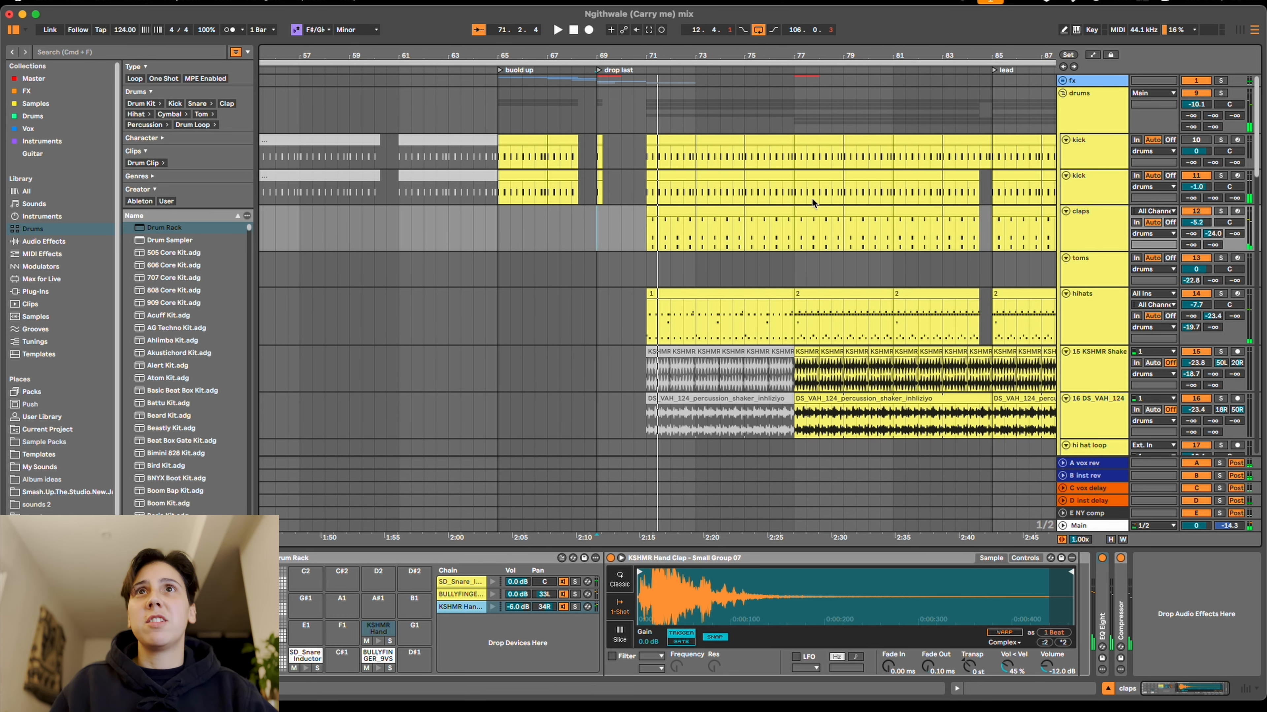
Select the drums group to show its effects chain and fold the group.
left_click_drag(707, 52, 962, 66)
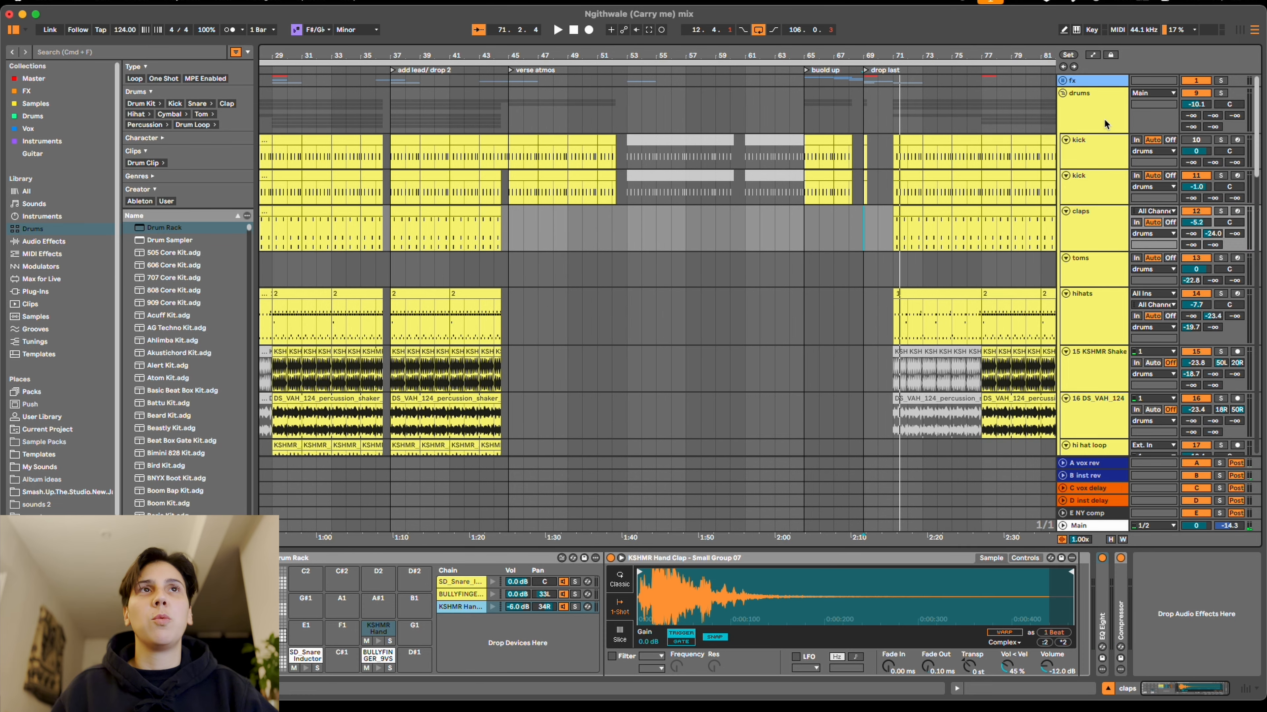
left_click(1091, 118)
left_click(1064, 93)
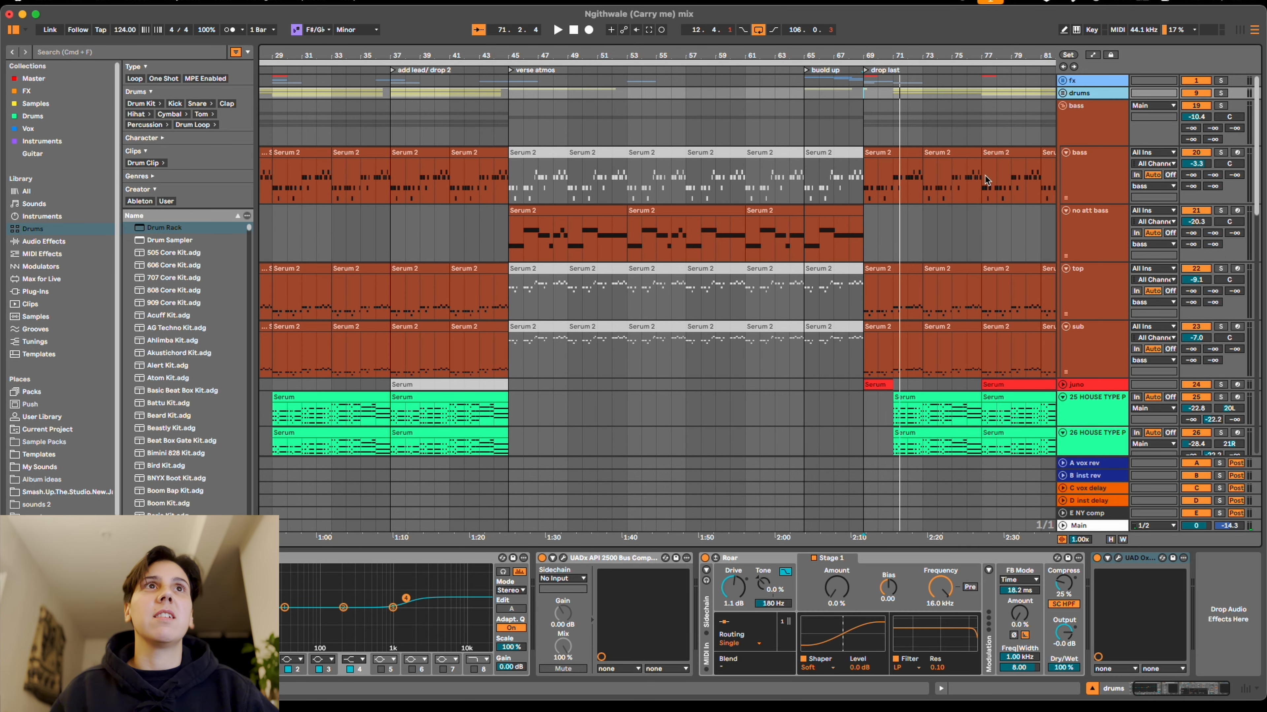
Examine the bass, piano, pad, vocal and drone clips across the arrangement from the verse atmos through the last drop.
scroll(934, 189, "down", 3)
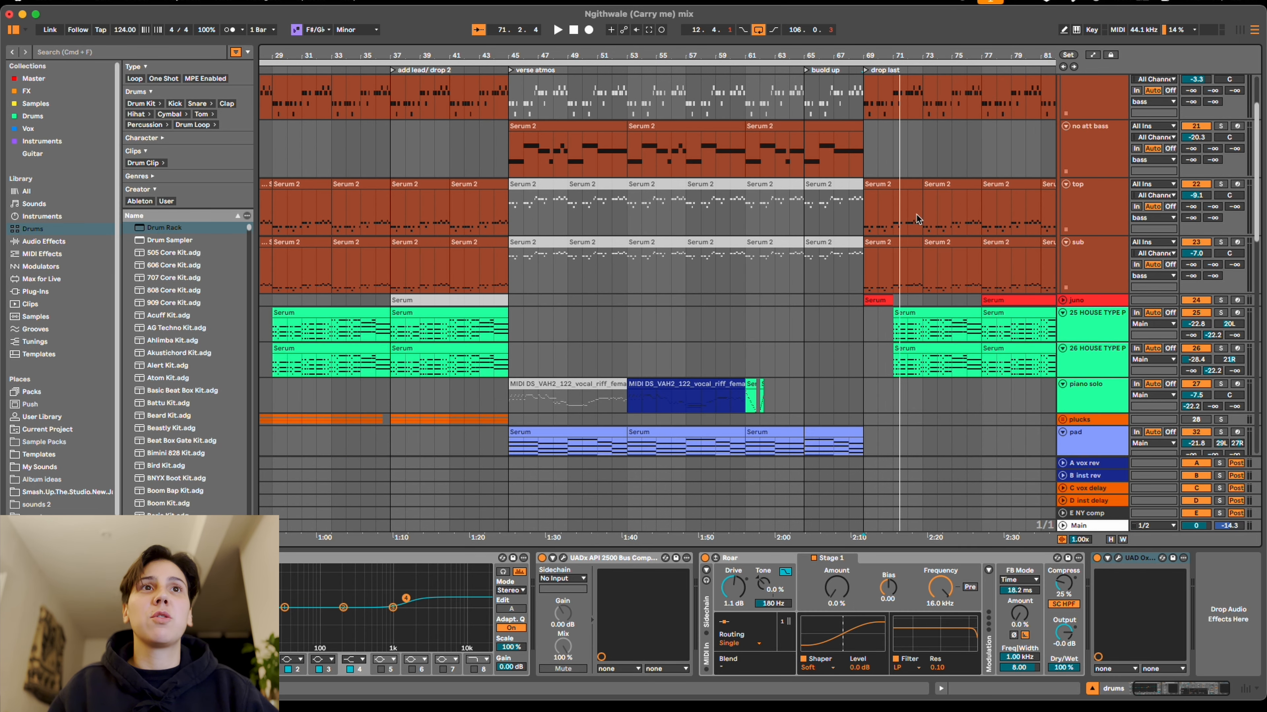
scroll(954, 293, "down", 1)
scroll(873, 225, "right", 5)
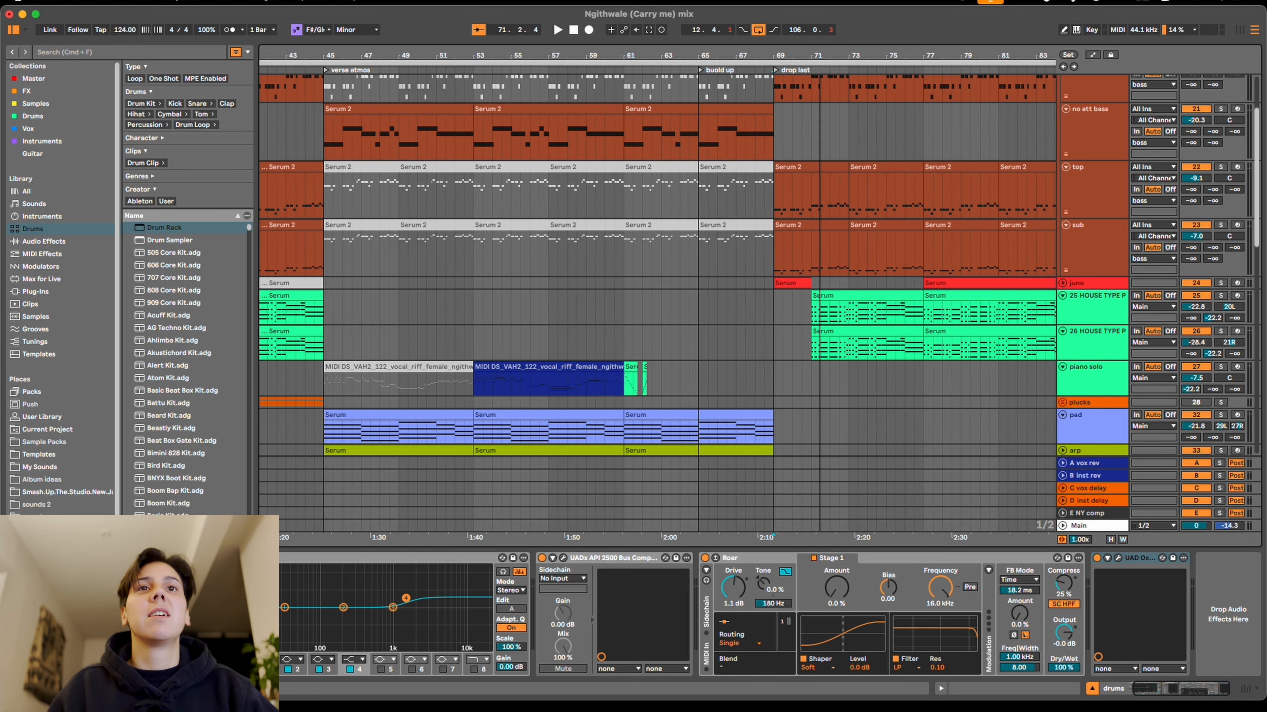
scroll(836, 214, "down", 2)
scroll(836, 214, "down", 20)
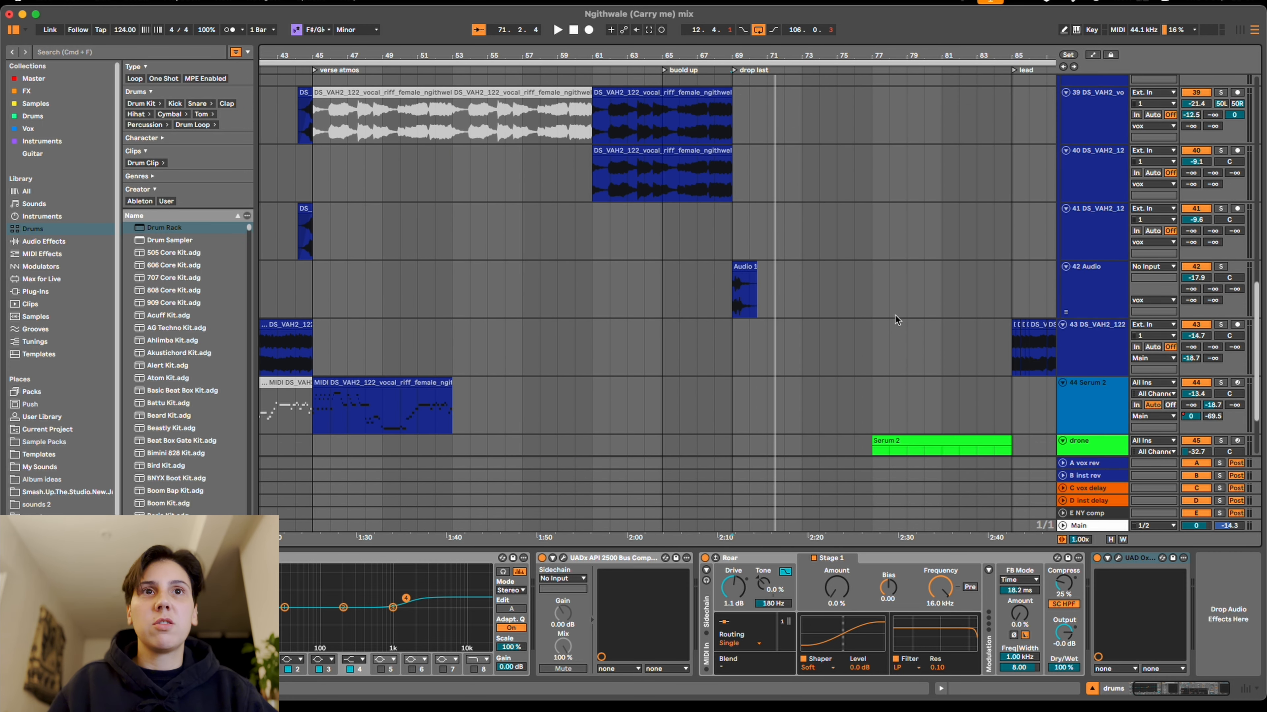
scroll(1004, 319, "up", 2)
left_click_drag(897, 55, 713, 30)
scroll(808, 297, "up", 5)
scroll(830, 314, "up", 3)
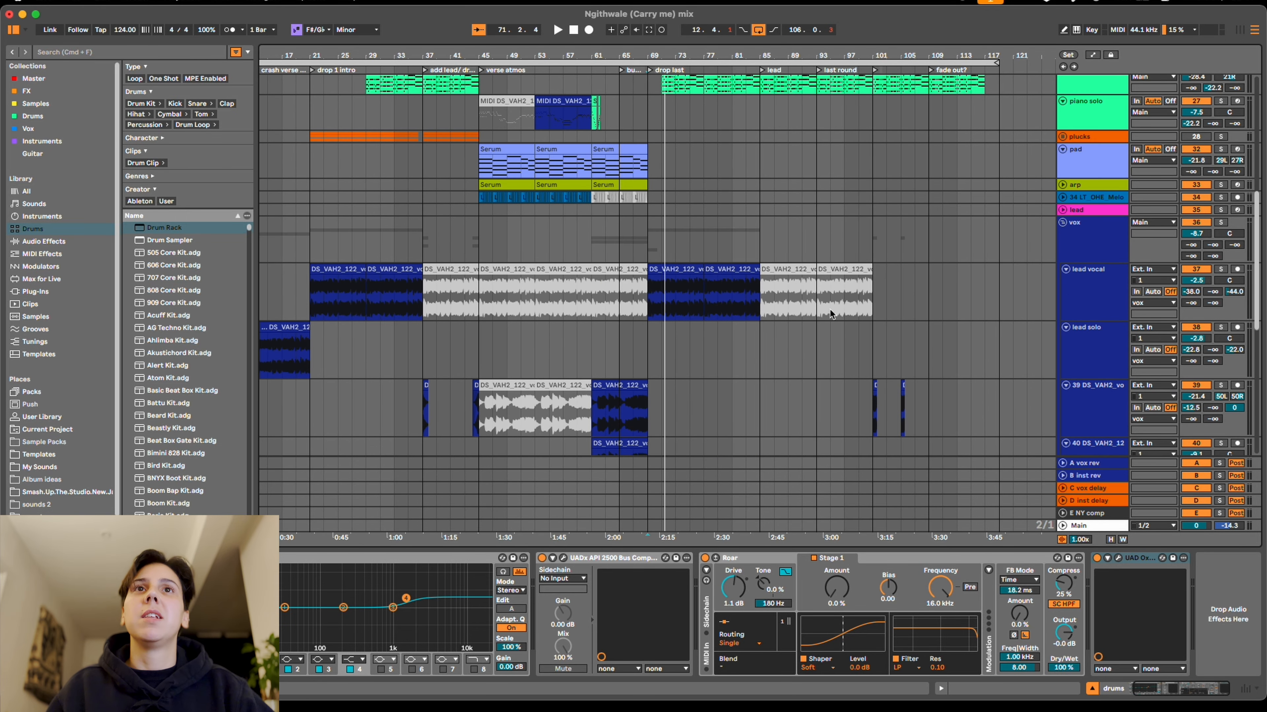
scroll(522, 333, "up", 1)
scroll(857, 249, "up", 4)
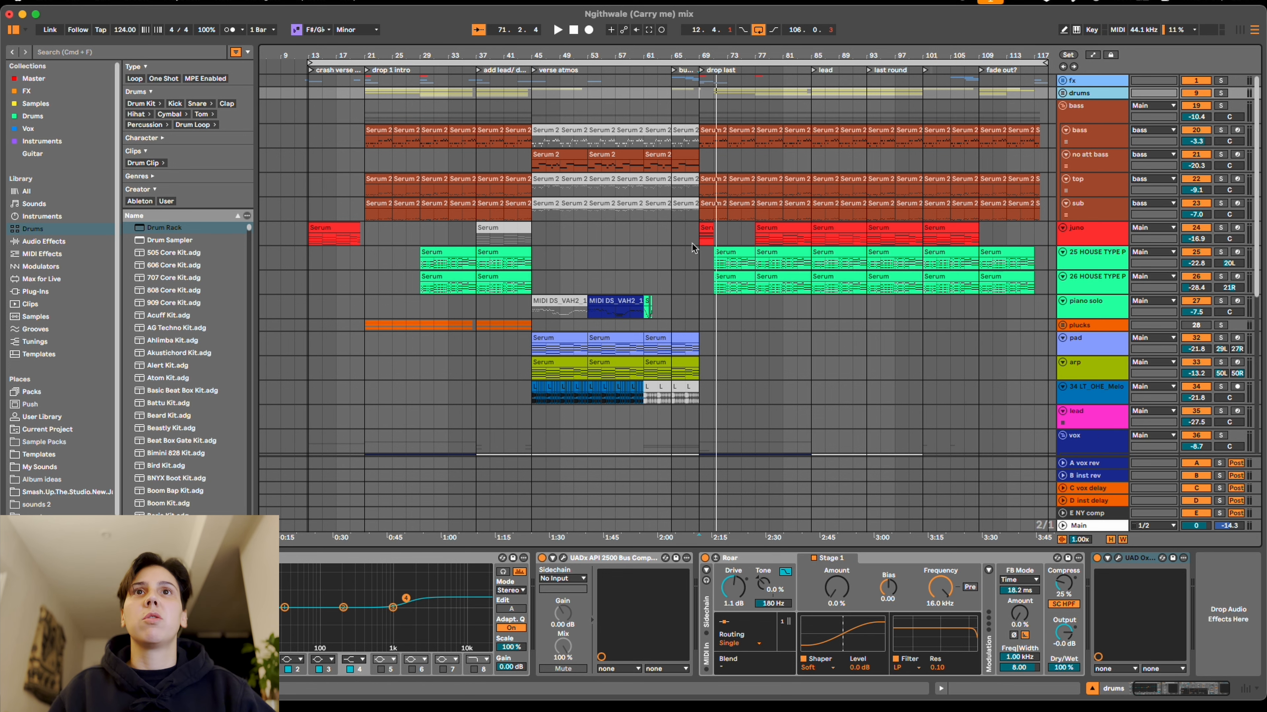
Play the lead section from bar 85 and the last round from bar 93, using the 25 HOUSE TYPE PIANO clips as starting points.
left_click_drag(698, 250, 829, 253)
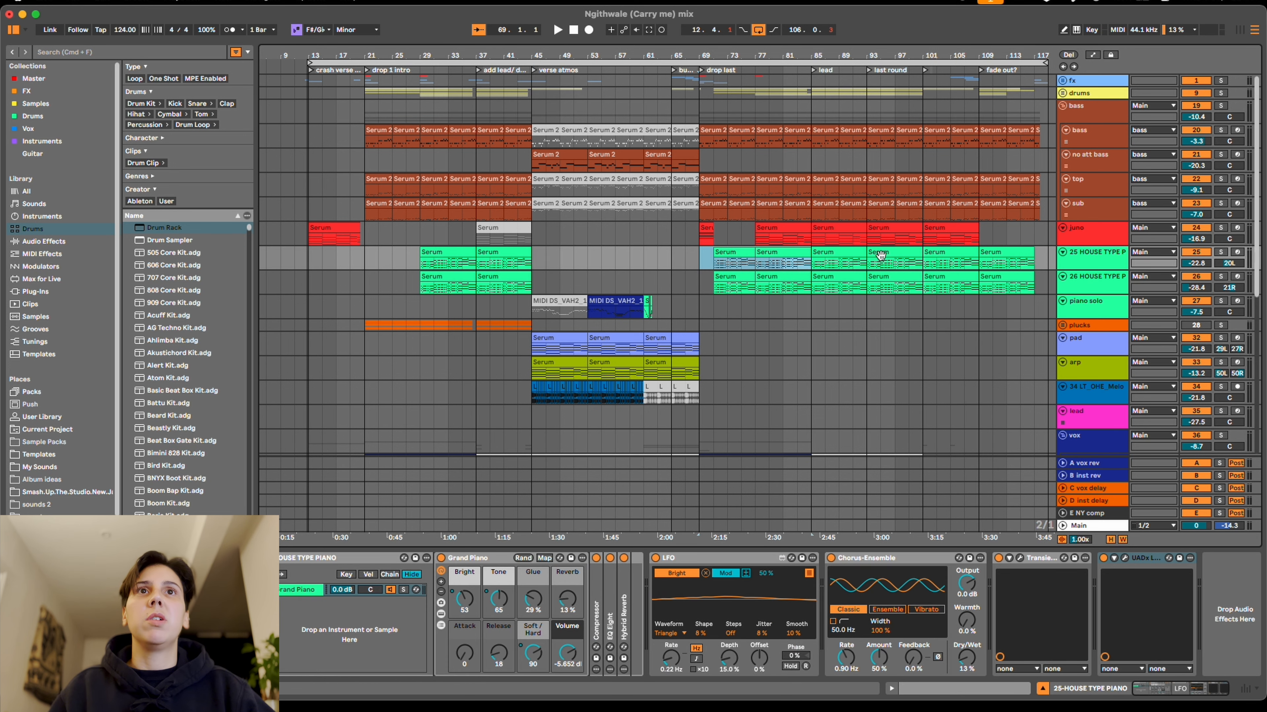
left_click(831, 253)
key("space")
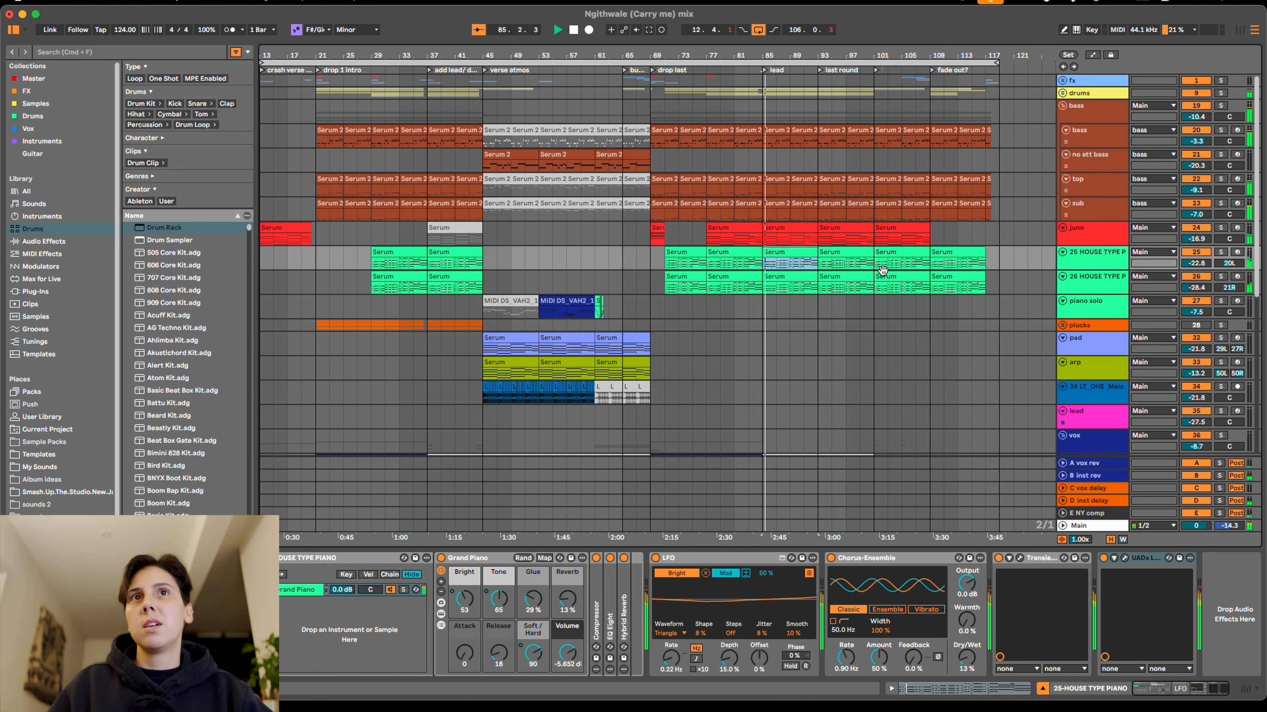
left_click(851, 254)
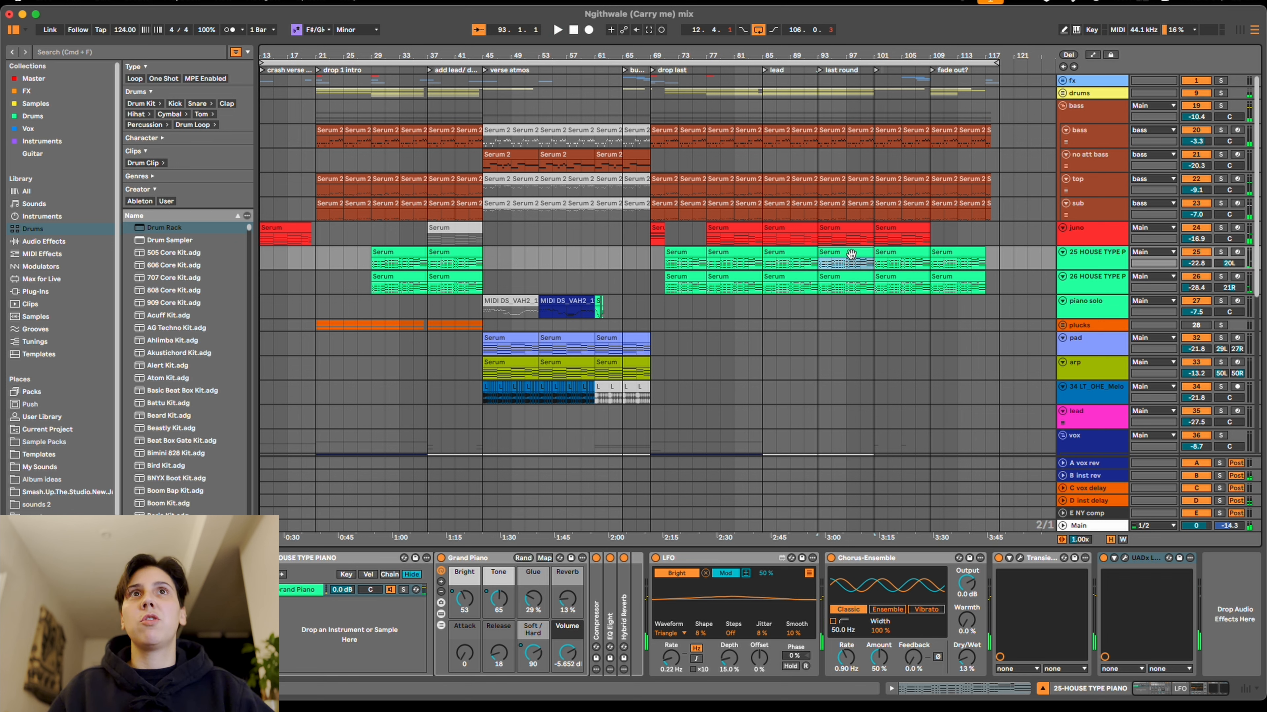
key("space")
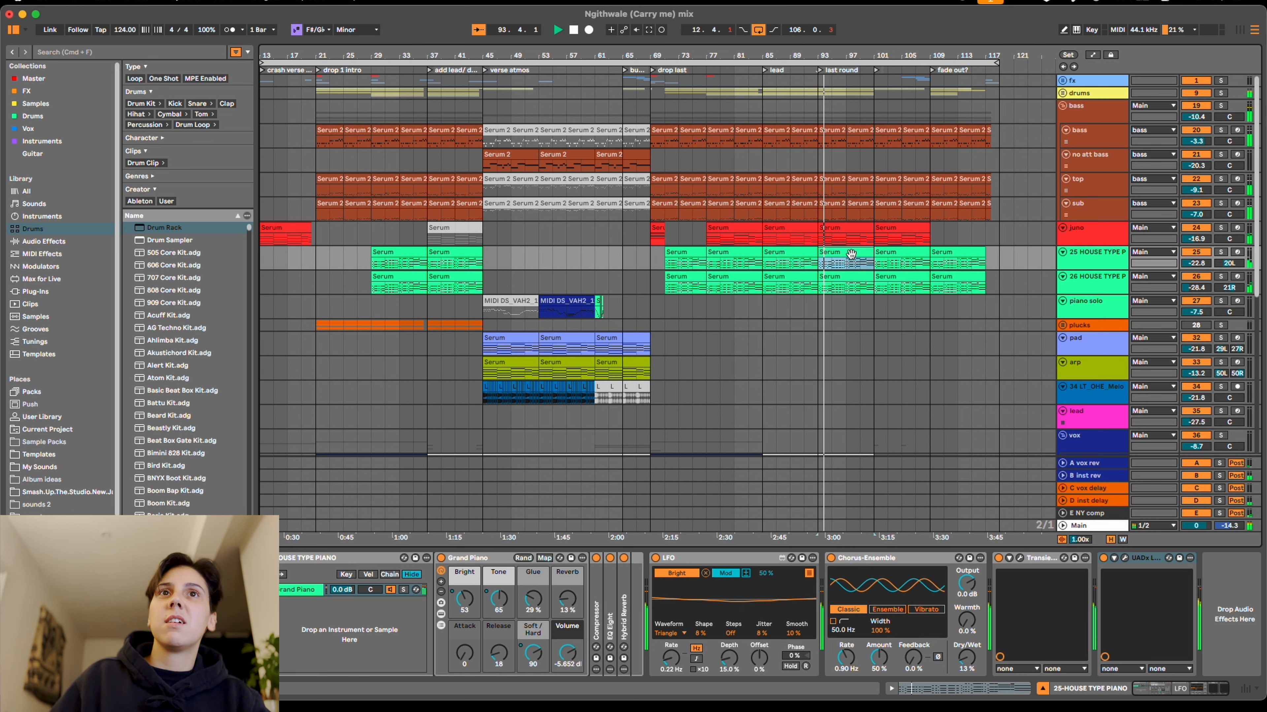
key("space")
Play the arrangement from the 25 HOUSE TYPE PIANO clip at bar 101.
left_click(906, 248)
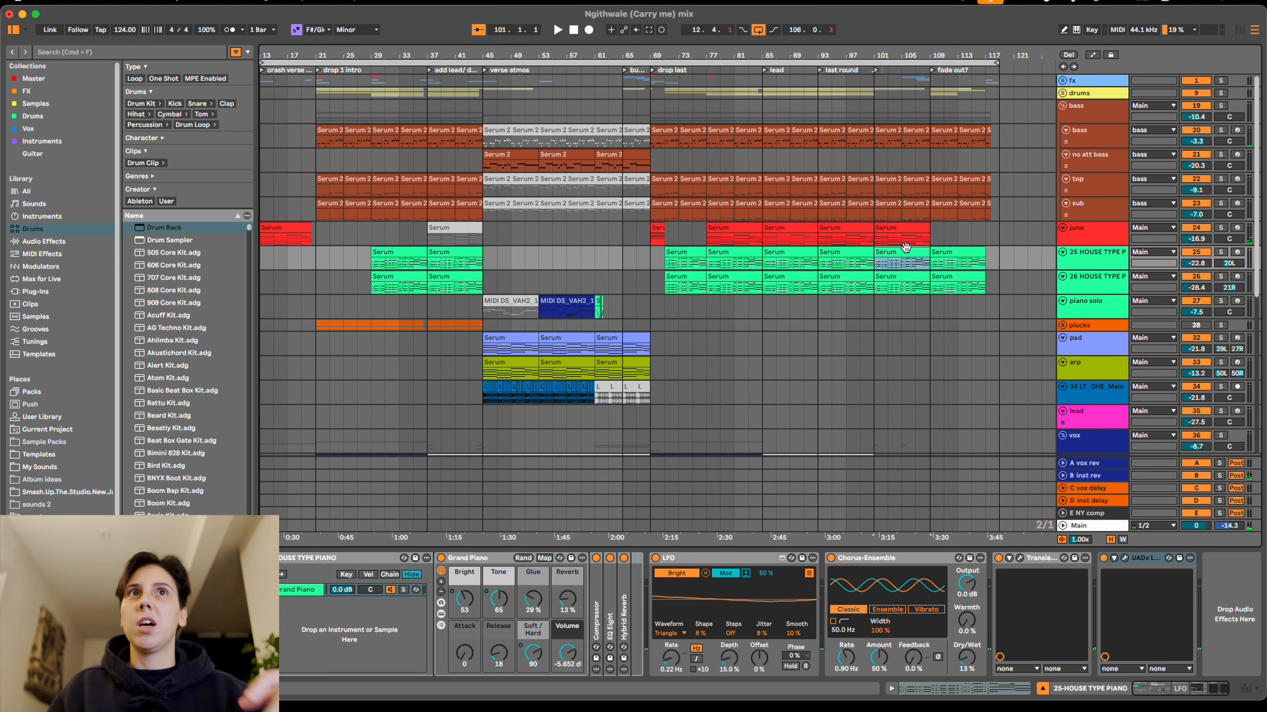
key("space")
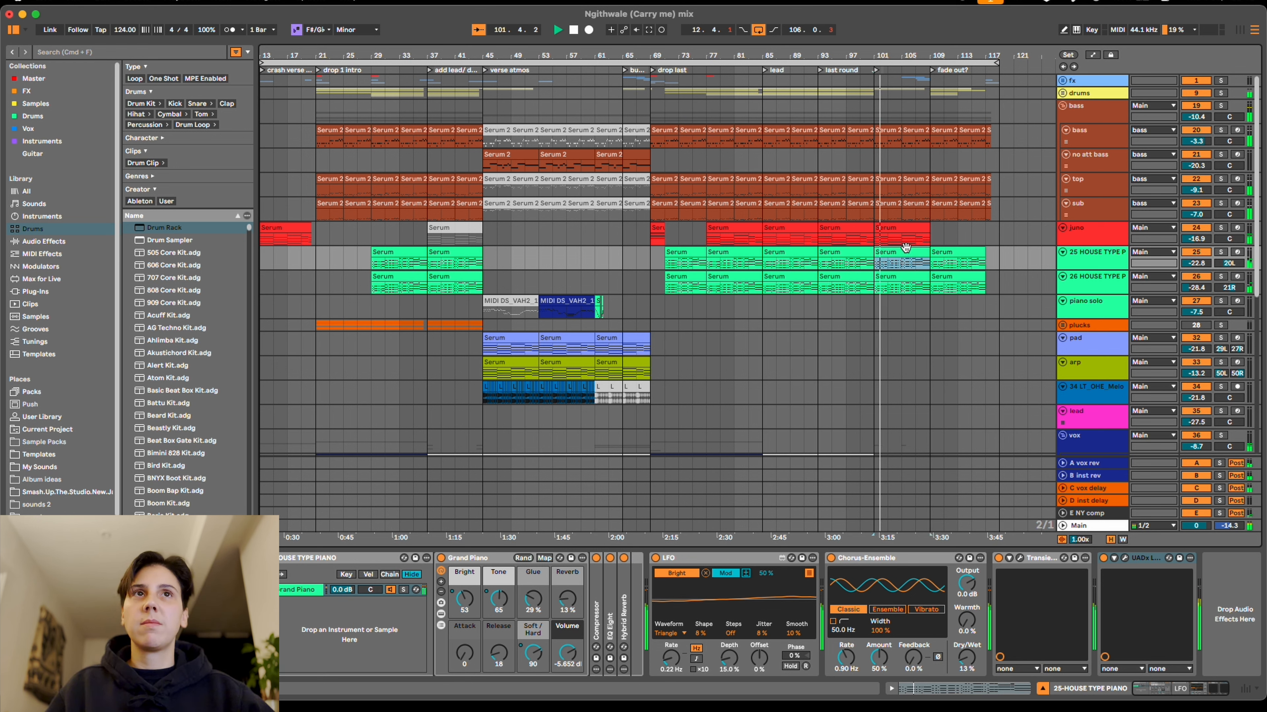
scroll(918, 252, "down", 1)
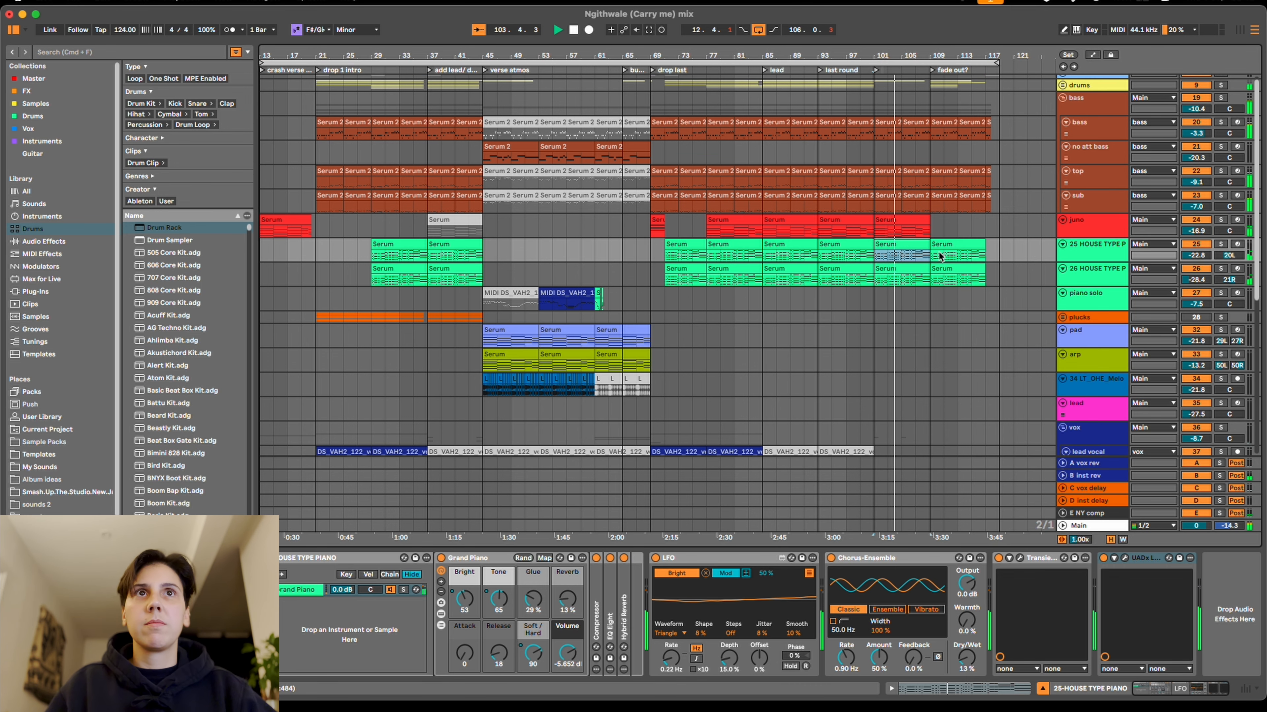
key("space")
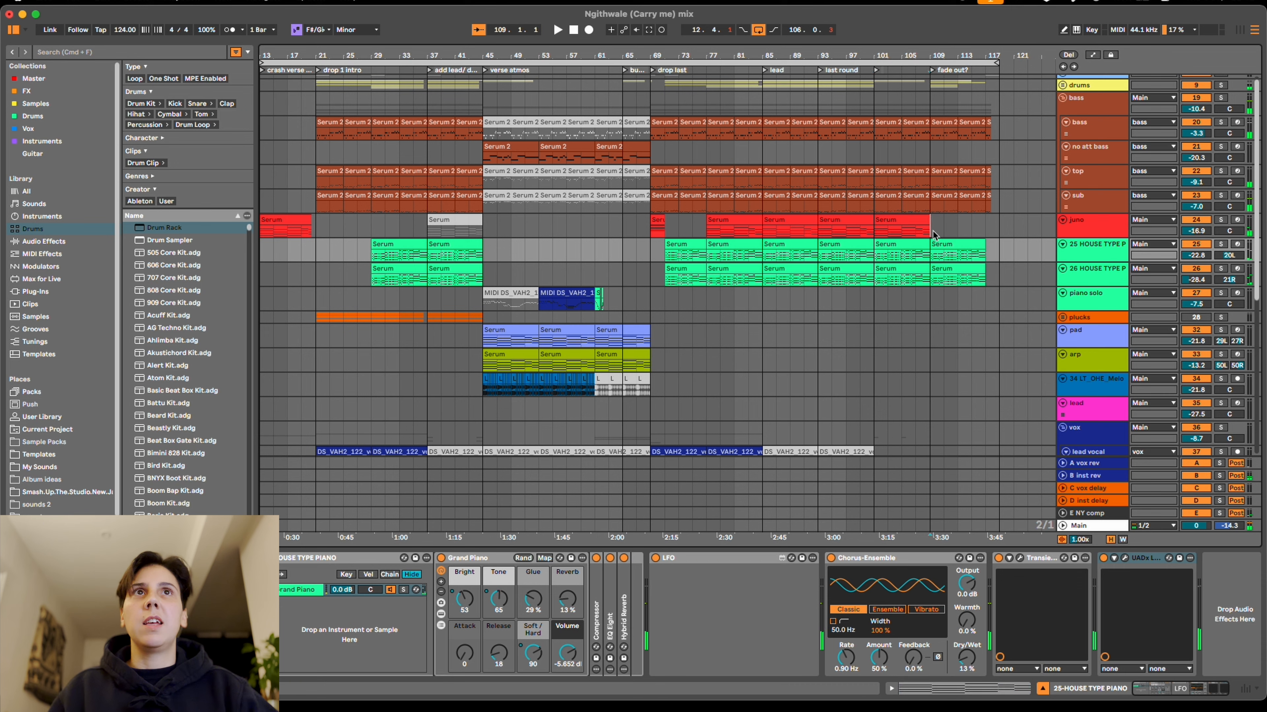
Play the fade out from bar 109 and examine the tracks down to the KSHMR Vinyl Fuzz layer.
left_click(933, 235)
key("space")
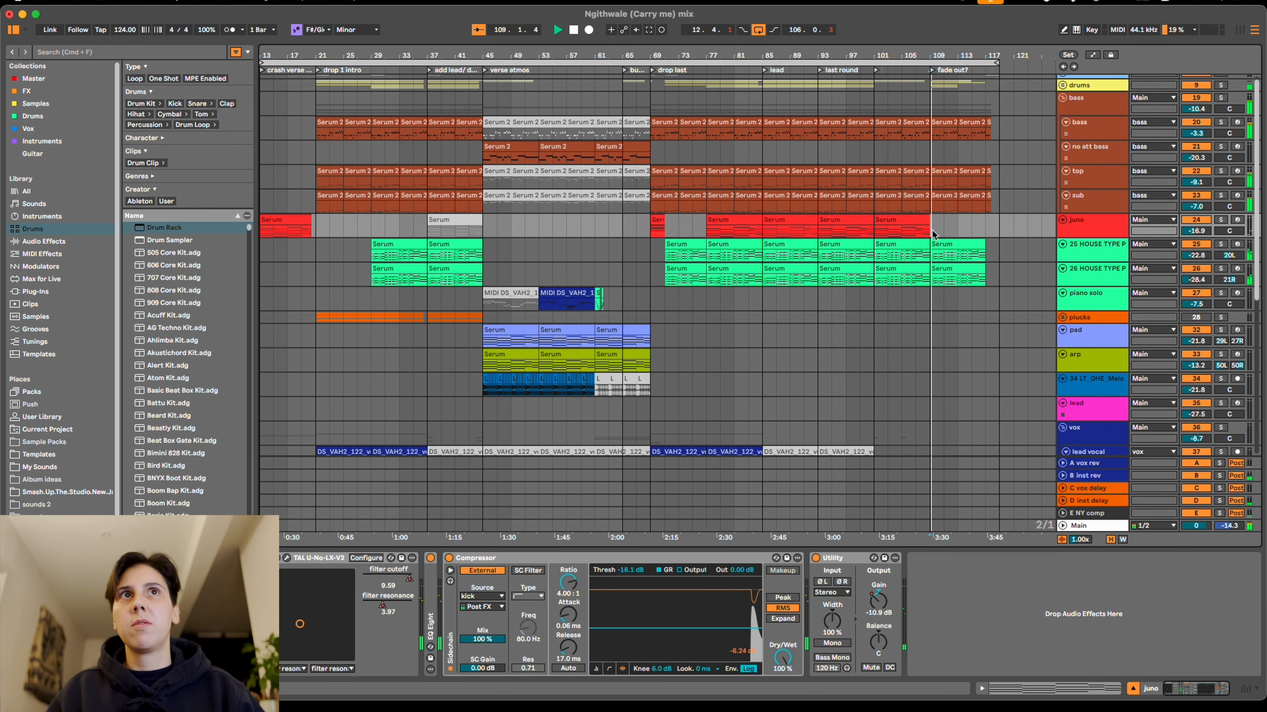
scroll(964, 225, "down", 2)
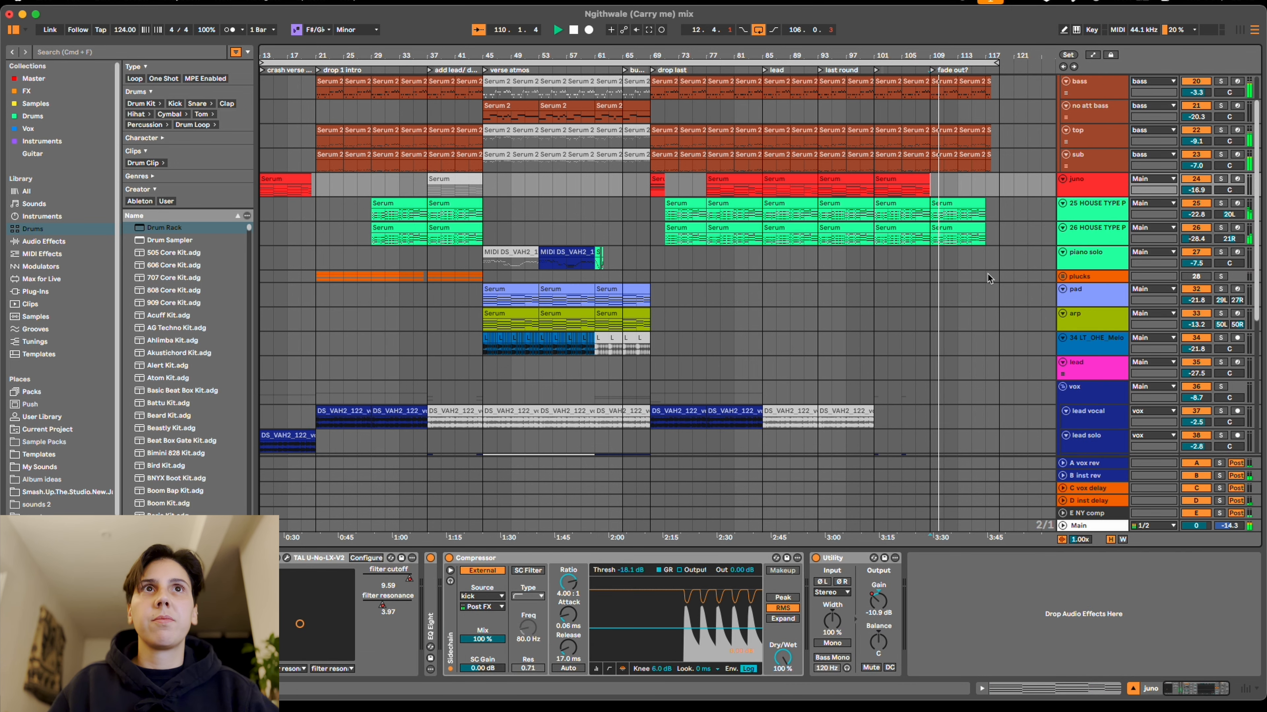
scroll(987, 273, "down", 10)
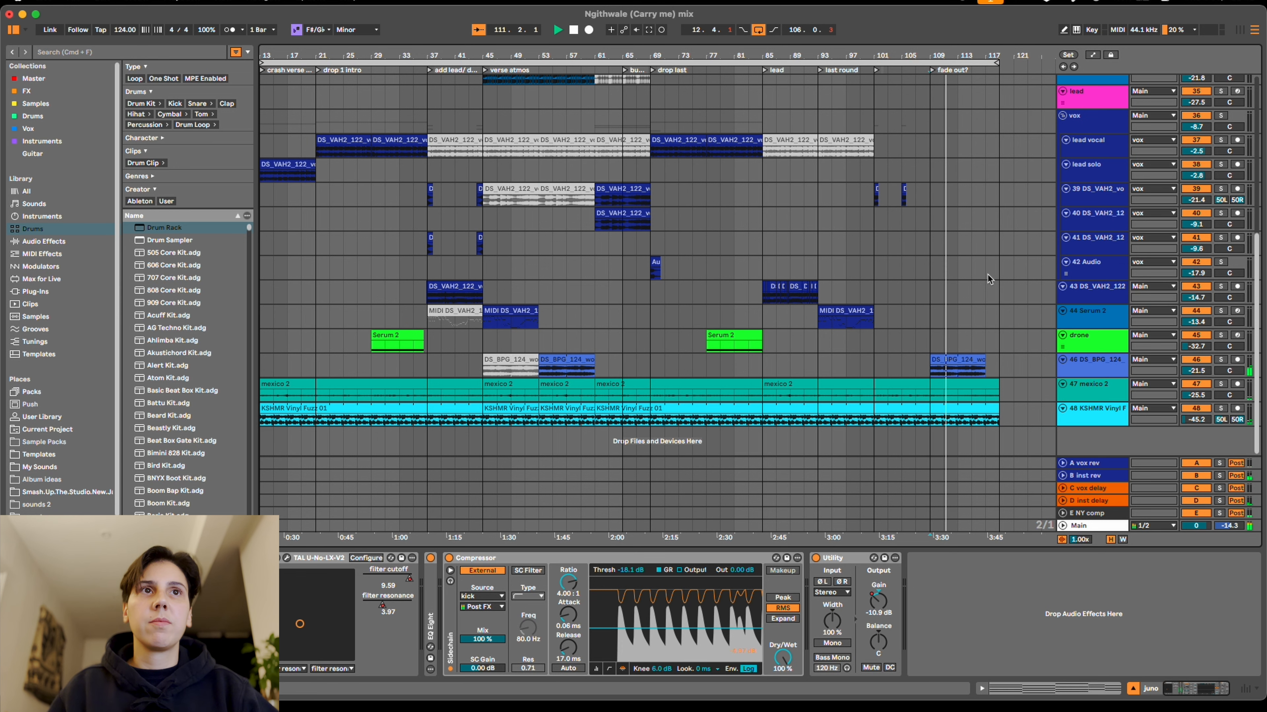
Inspect the fade out's woodwind flute clip on track 46, viewing the Auto Pan device and the clip's sample.
left_click(955, 364)
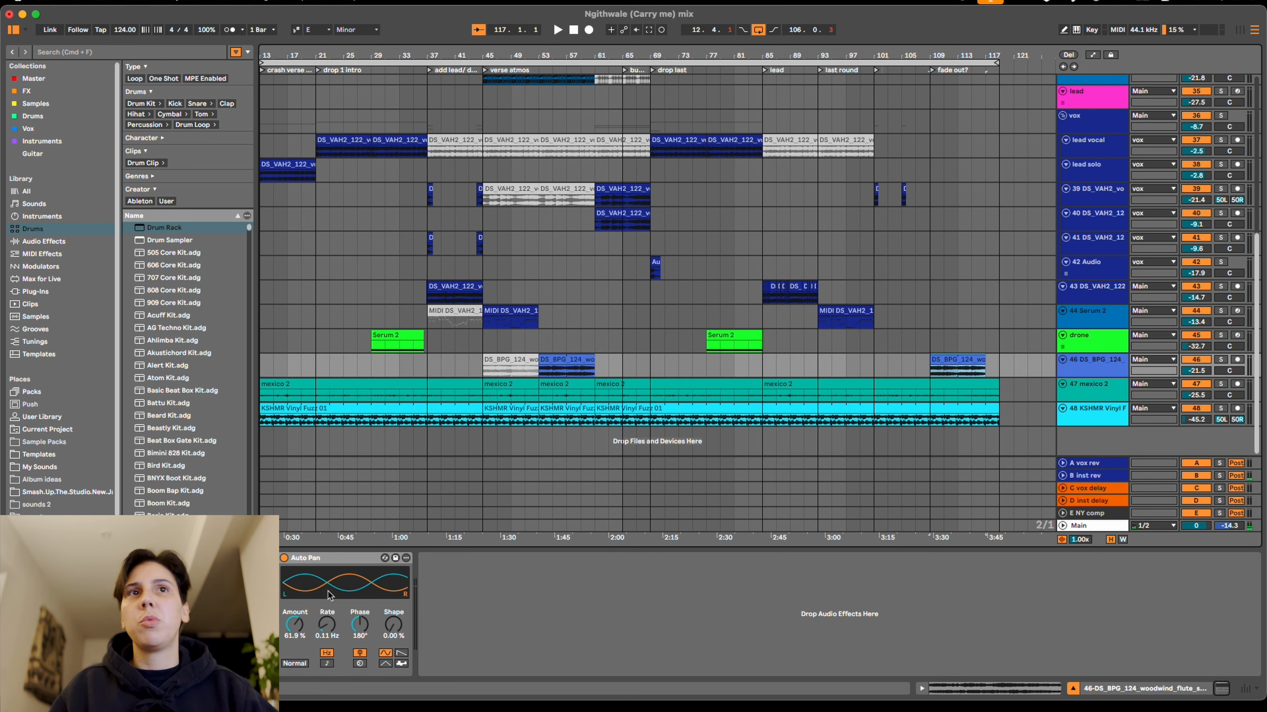
double_click(956, 364)
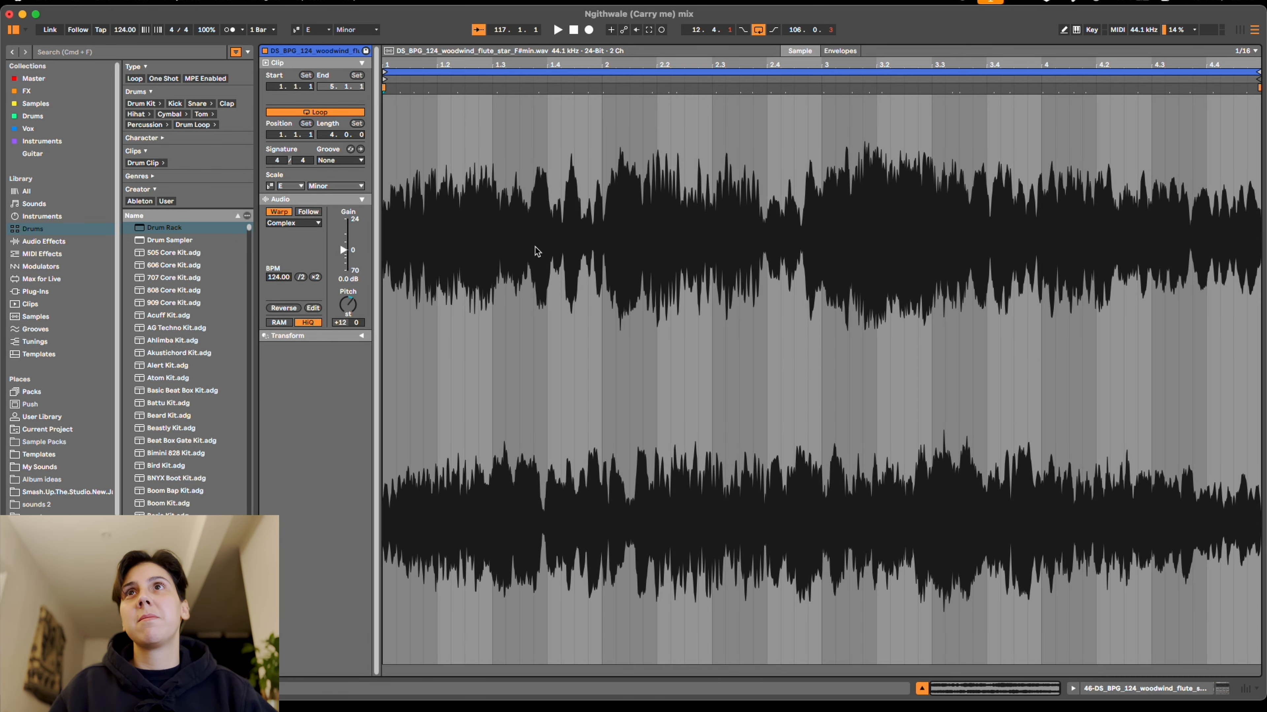
key("shift+Tab")
Examine the fx group's build up, exhaust and crash clips leading into the fade out, and fold all the tracks.
left_click_drag(969, 56, 970, 130)
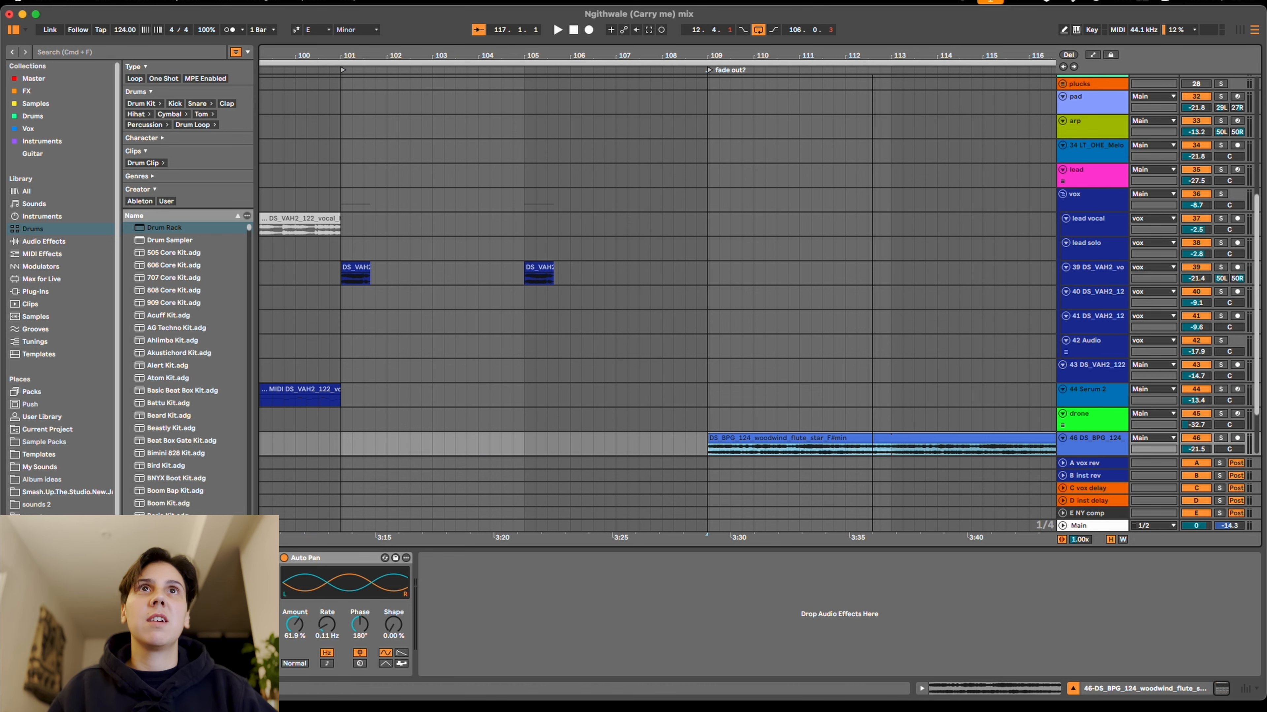
left_click_drag(873, 56, 873, 6)
scroll(870, 231, "up", 10)
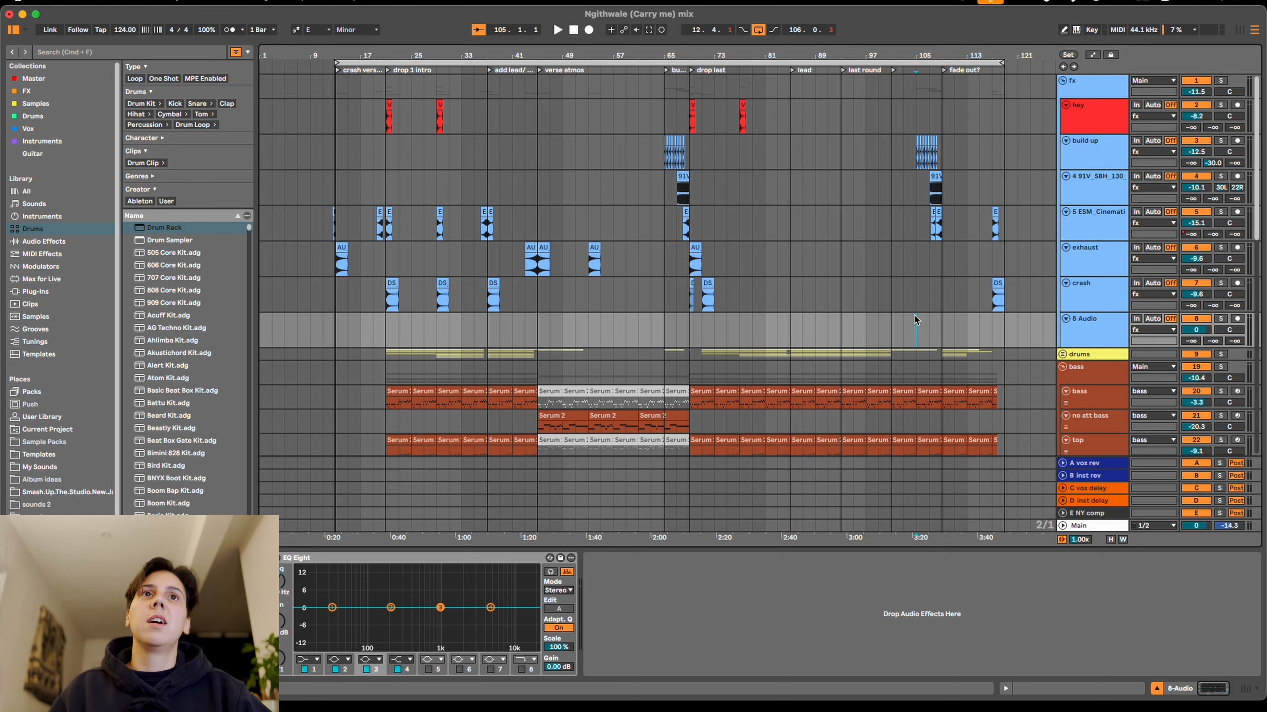
left_click(878, 290)
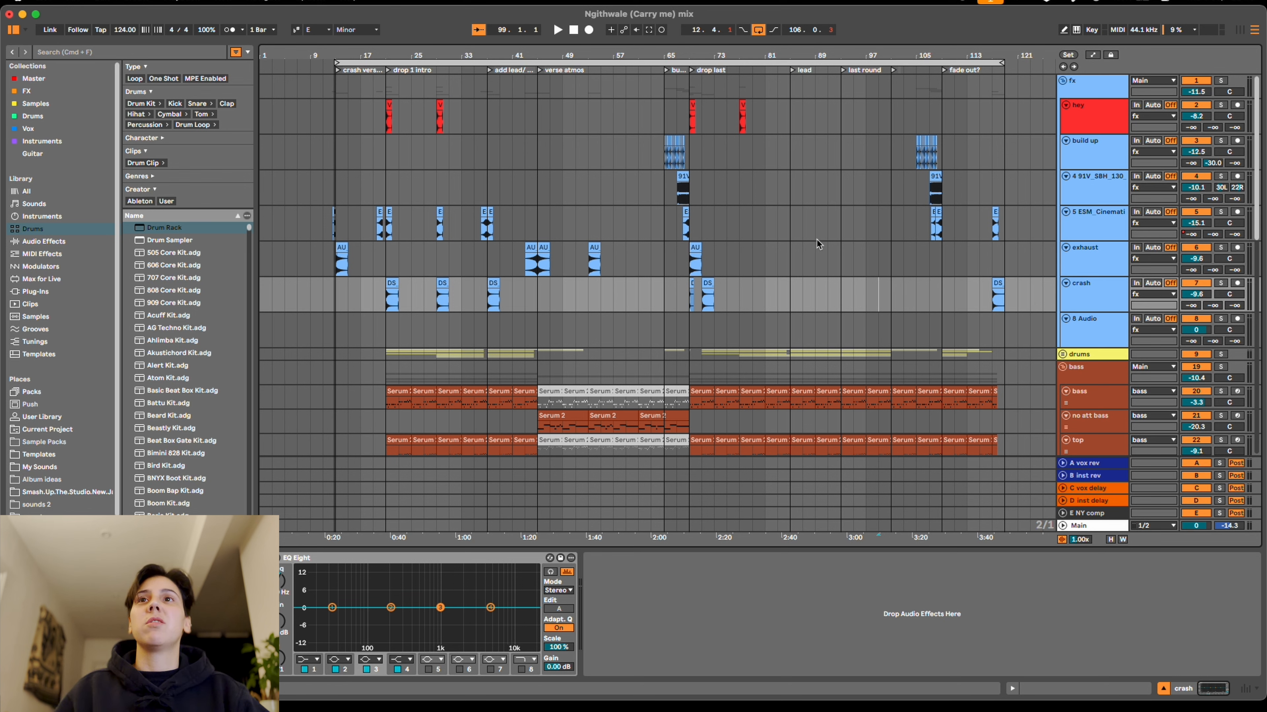
left_click(1100, 84)
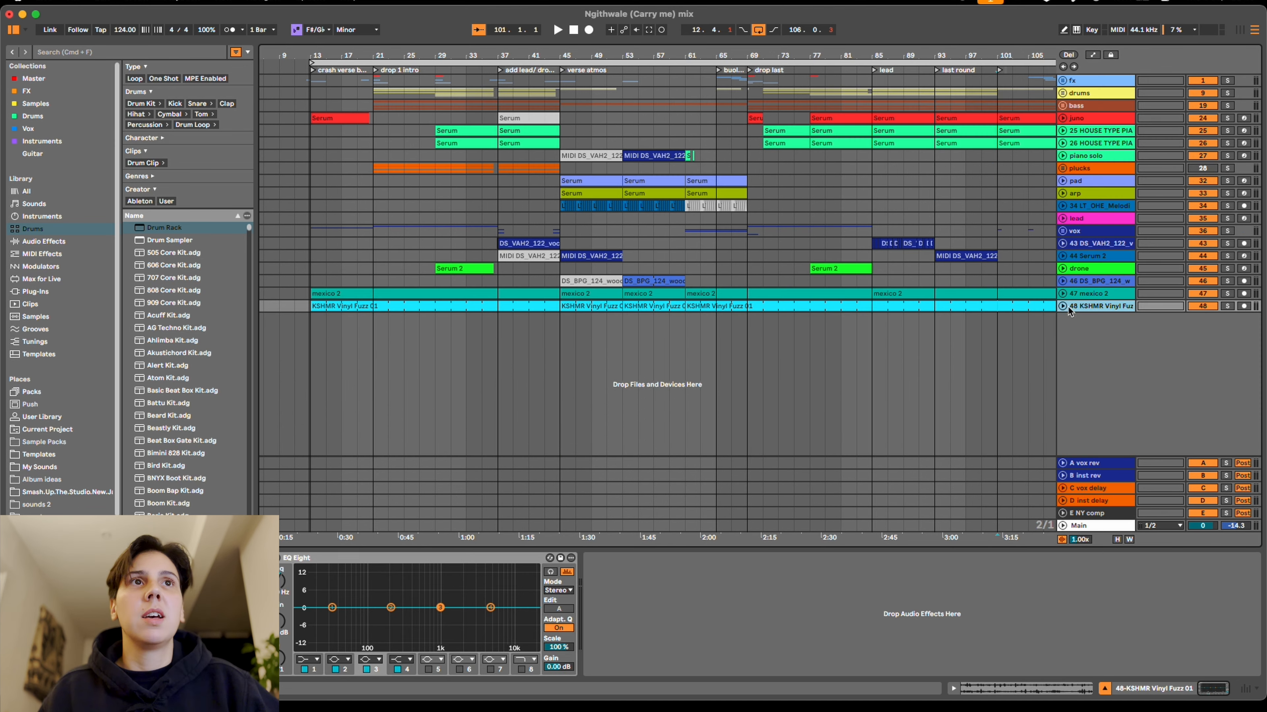
Unfold track 48 KSHMR Vinyl Fuzz and play it in solo from bar 61.
left_click(1063, 306)
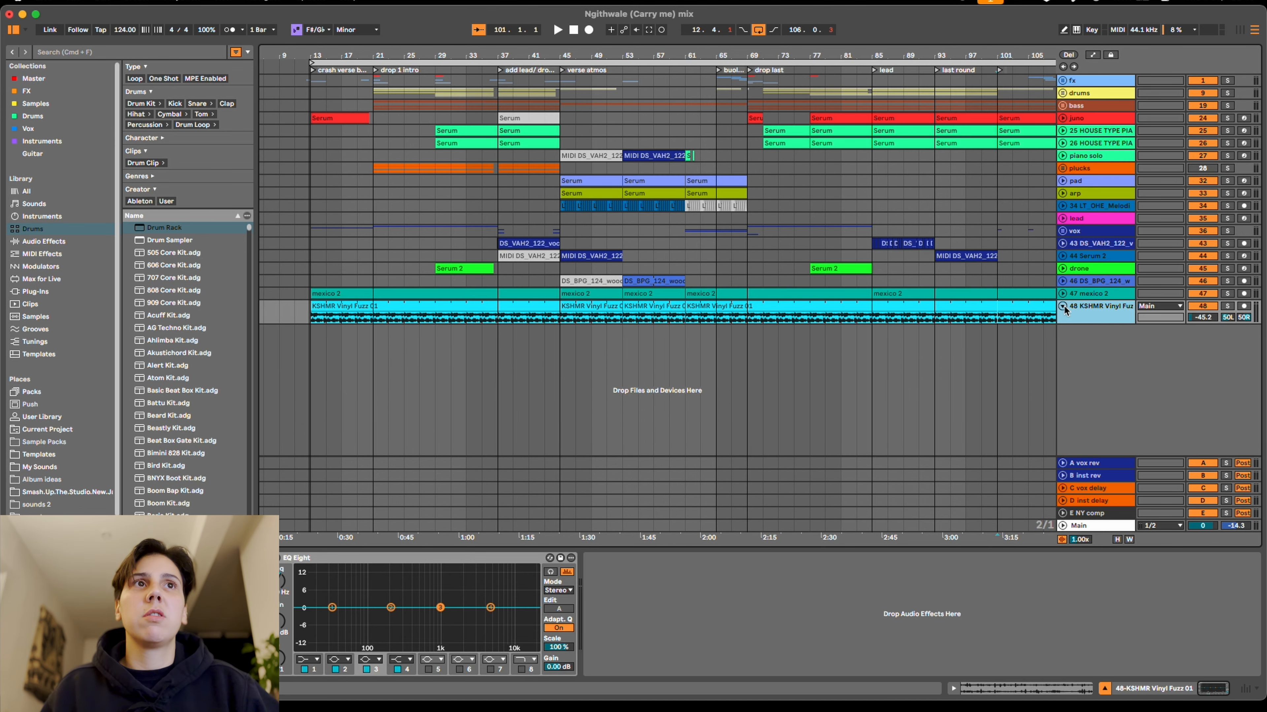
left_click(685, 312)
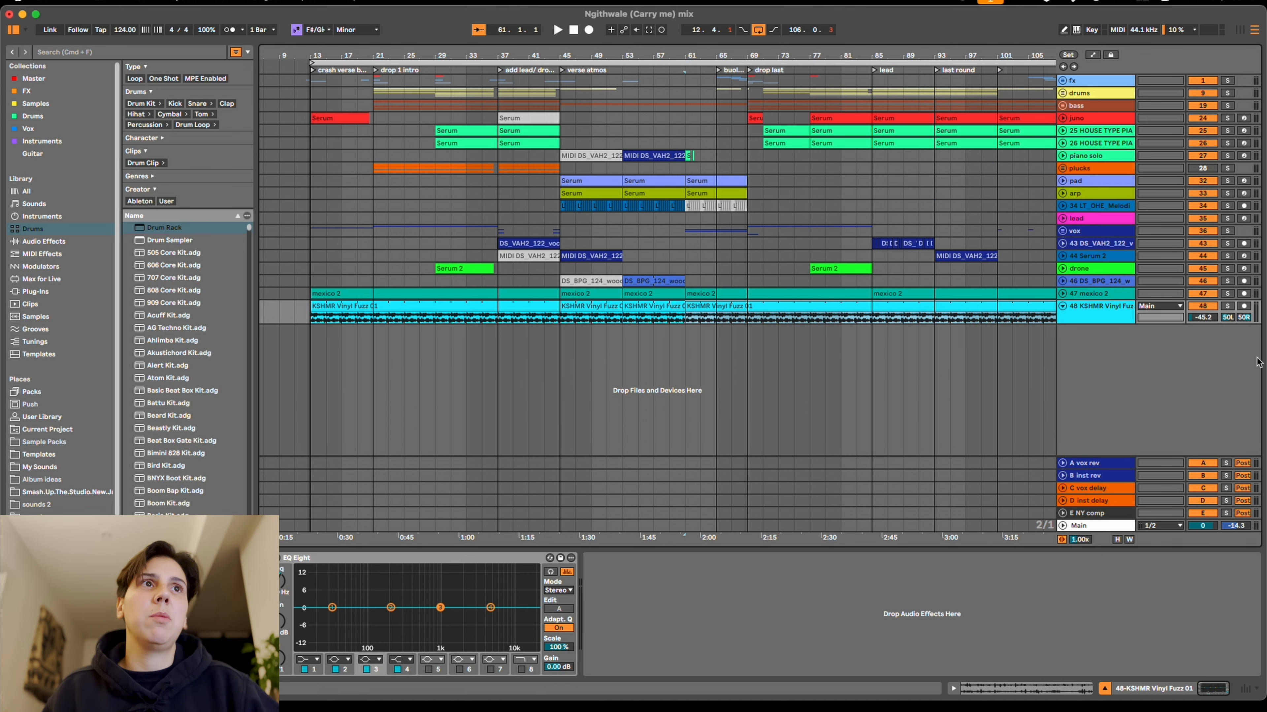
left_click(1227, 306)
key("space")
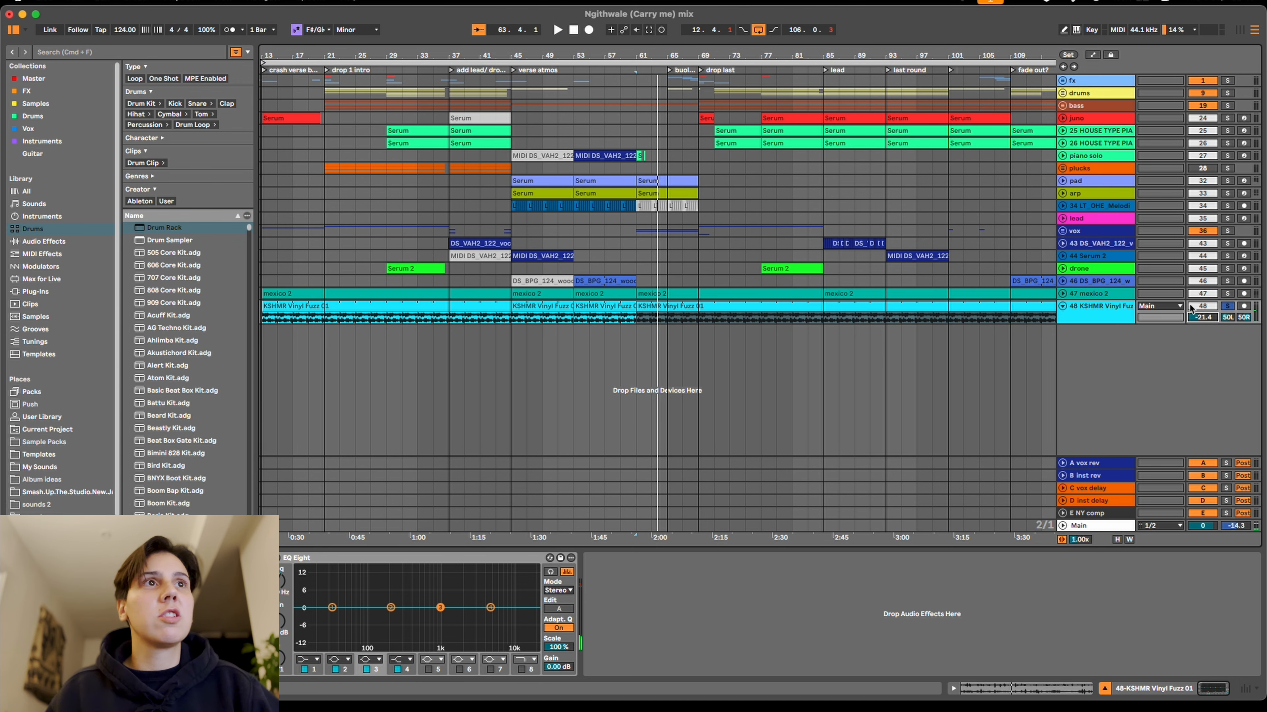
Unfold track 47 mexico 2, play it in solo from its bar 61 clip, and turn the solo off.
left_click(1062, 294)
left_click(778, 300)
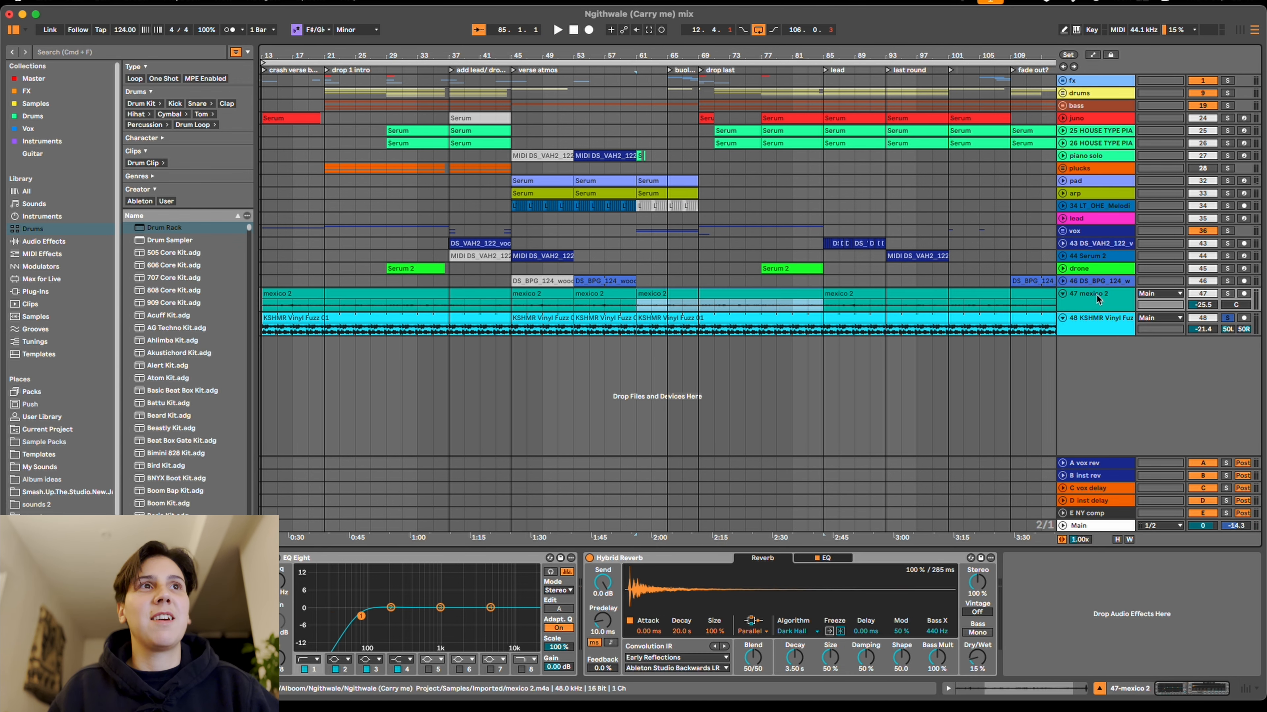
left_click(1228, 293)
key("space")
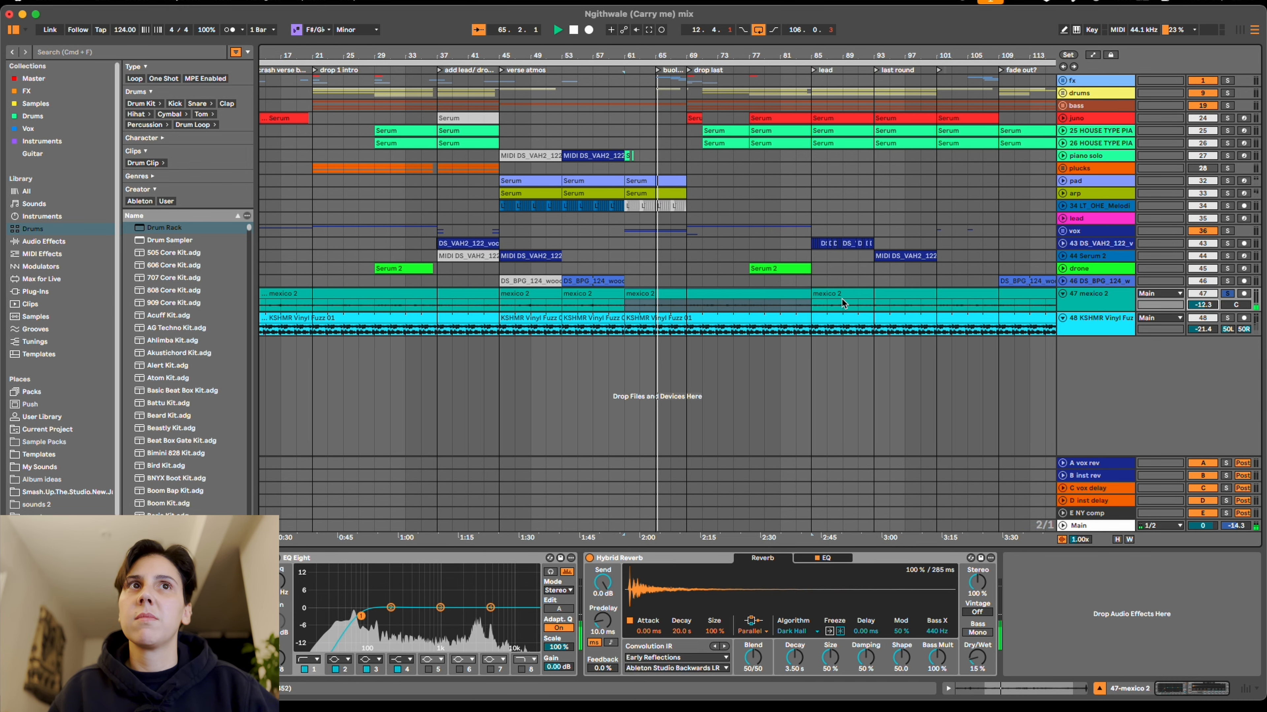
left_click(1227, 295)
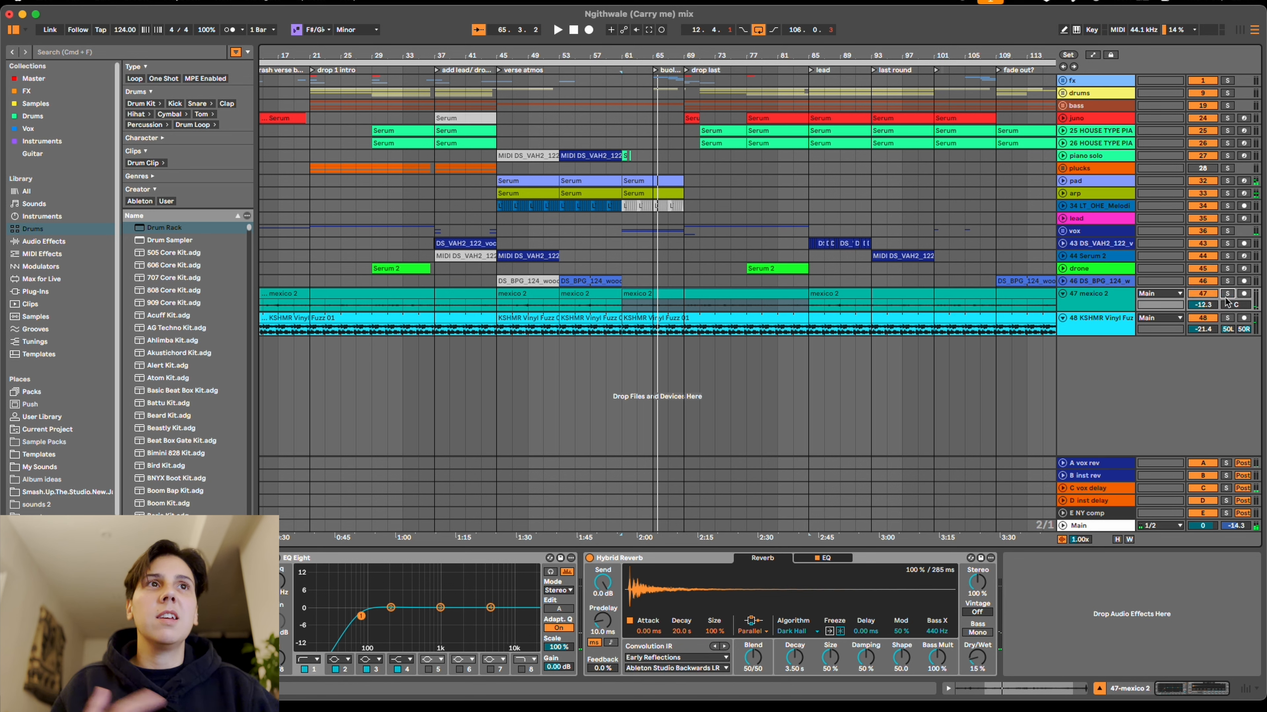
Select the KSHMR Vinyl Fuzz and mexico 2 tracks and fold both.
left_click(1095, 322)
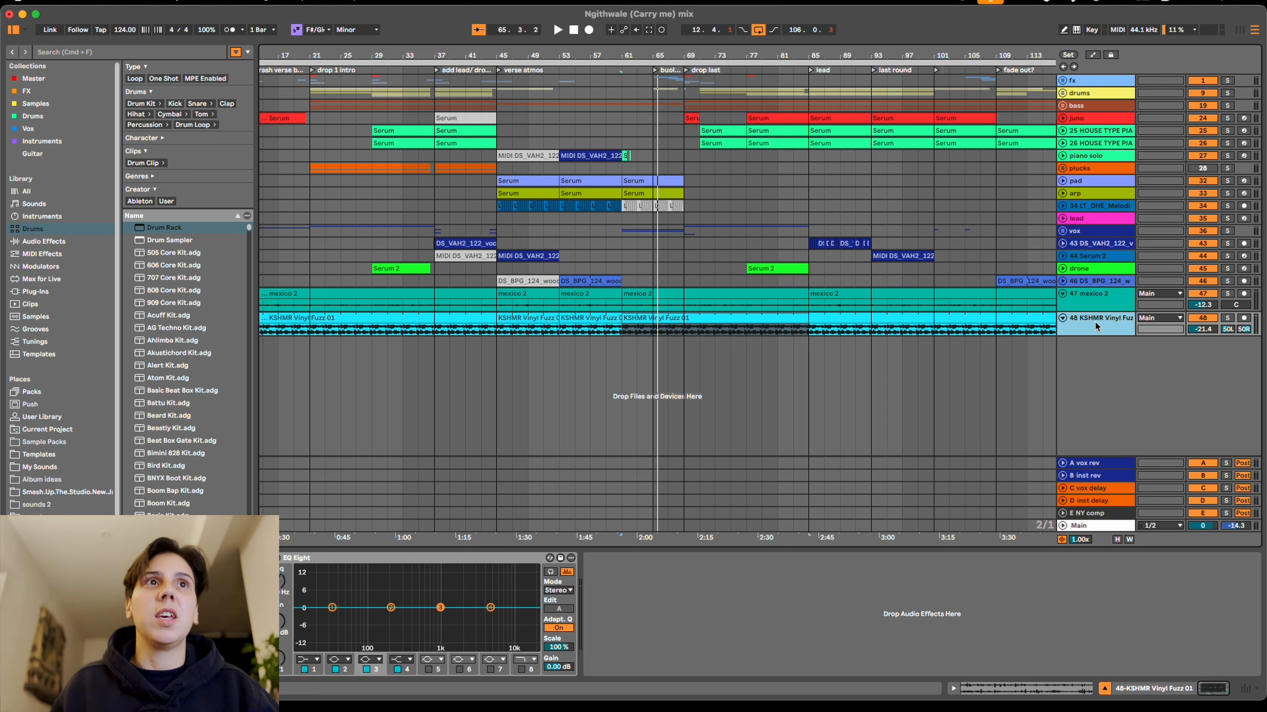
left_click(1086, 304, "shift")
left_click(1063, 294)
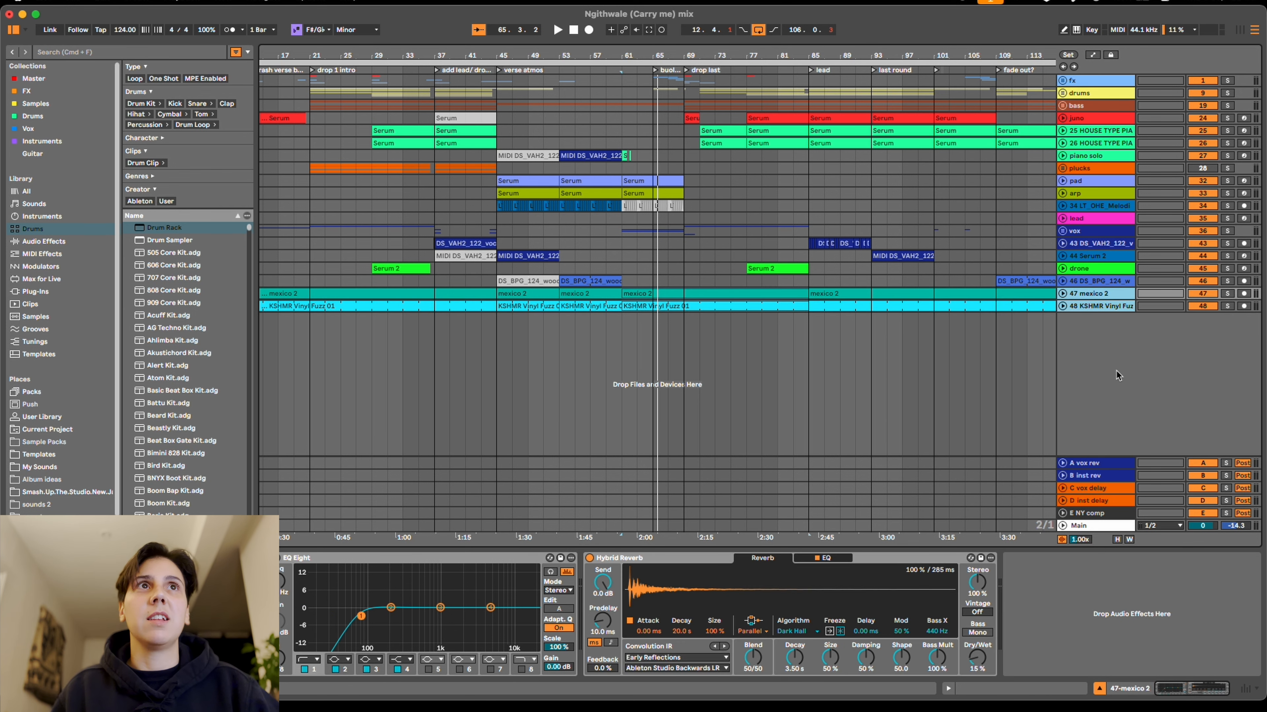
left_click_drag(705, 53, 698, 57)
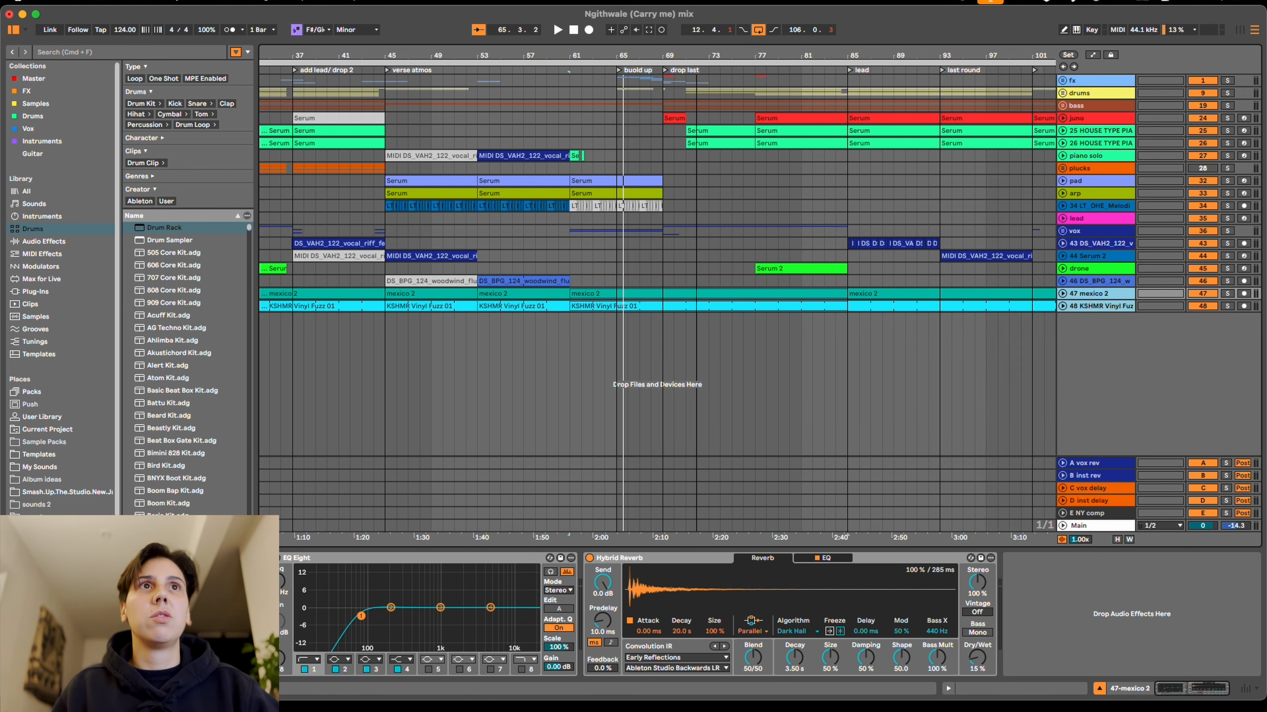